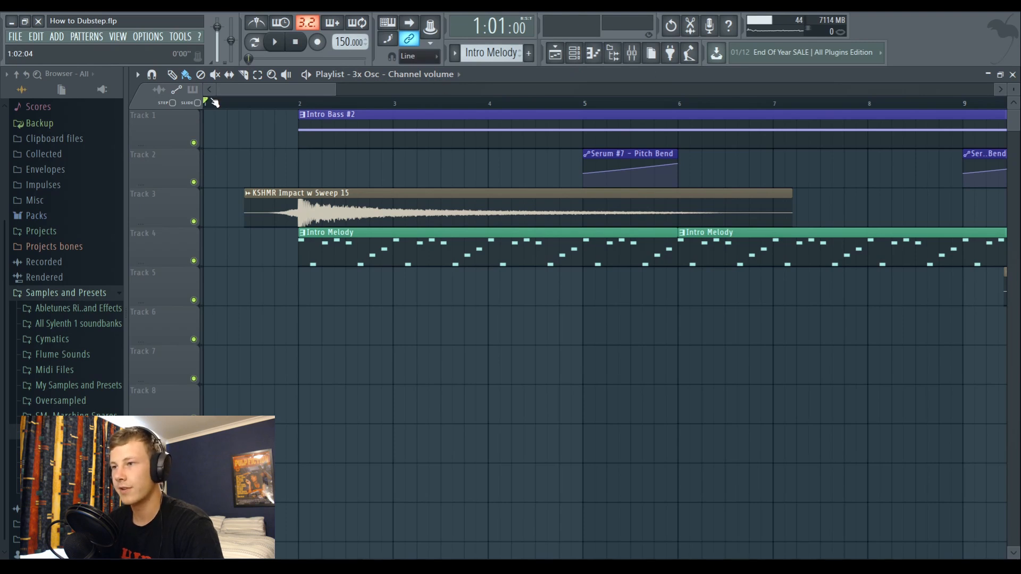
Solo Track 1, unmute Track 4, and play the intro bass and melody together from bar 2
{"action": "scroll", "coordinate": [247, 142], "scroll_direction": "down", "scroll_amount": 1}
{"action": "right_click", "coordinate": [193, 143]}
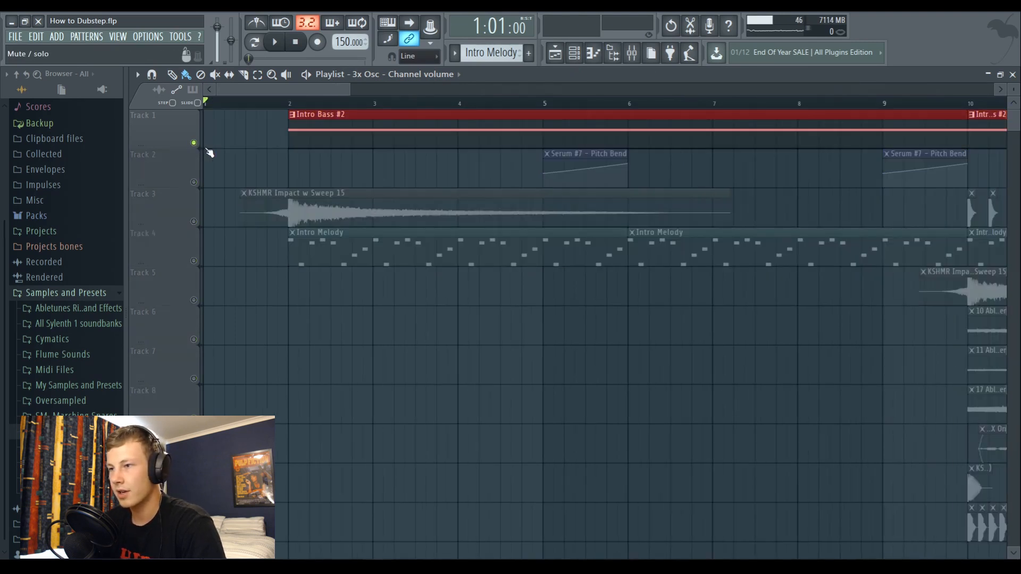
{"action": "left_click", "coordinate": [193, 260]}
{"action": "left_click", "coordinate": [290, 102]}
{"action": "scroll", "coordinate": [264, 106], "scroll_direction": "down", "scroll_amount": 1}
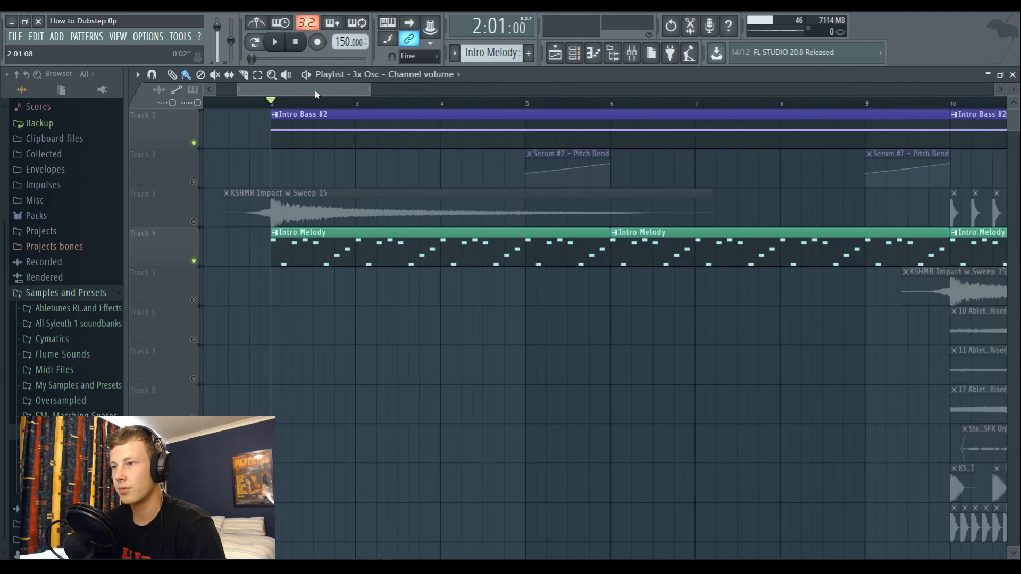
{"action": "key", "text": "space"}
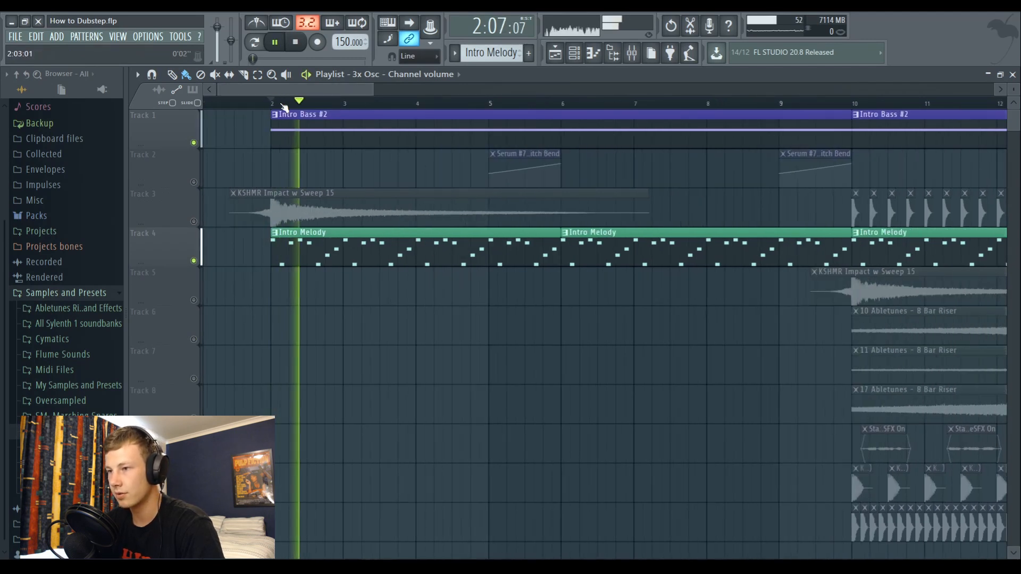
{"action": "left_click", "coordinate": [275, 104]}
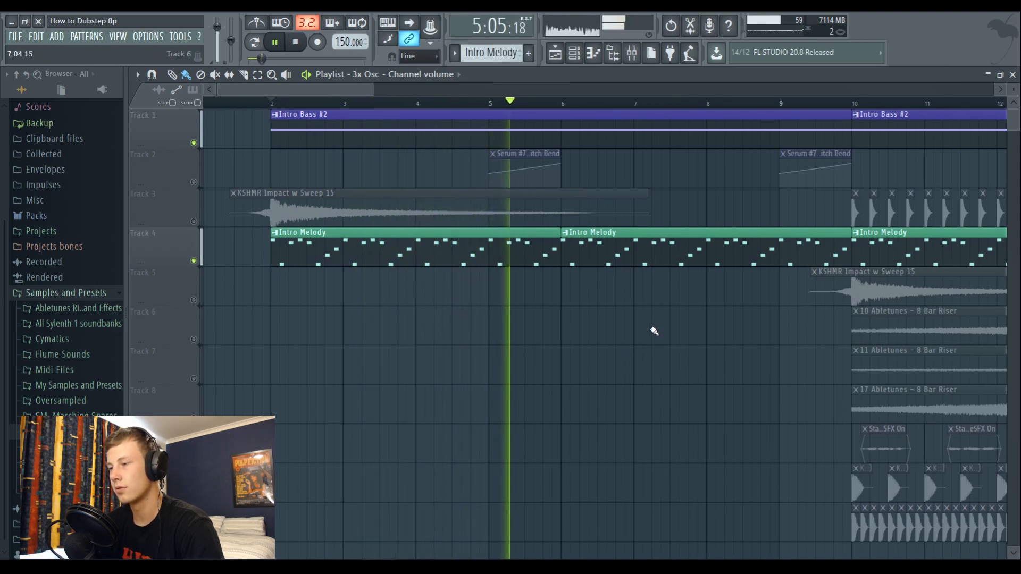
{"action": "key", "text": "space"}
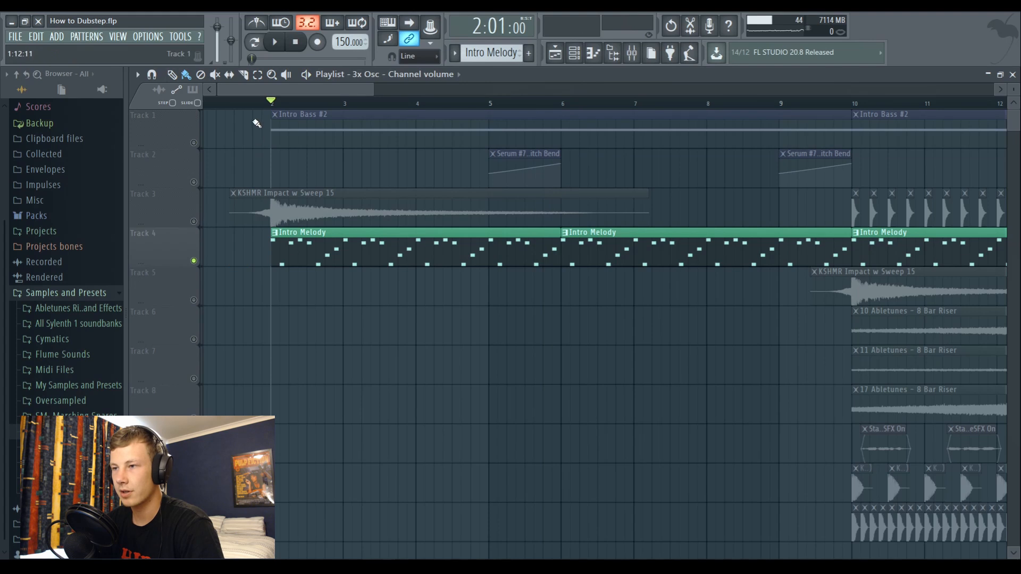
Open the Intro Melody clip on Track 4 in the piano roll and bring all of its notes into view
{"action": "scroll", "coordinate": [292, 137], "scroll_direction": "up", "scroll_amount": 3}
{"action": "scroll", "coordinate": [291, 136], "scroll_direction": "down", "scroll_amount": 2}
{"action": "scroll", "coordinate": [291, 96], "scroll_direction": "down", "scroll_amount": 3}
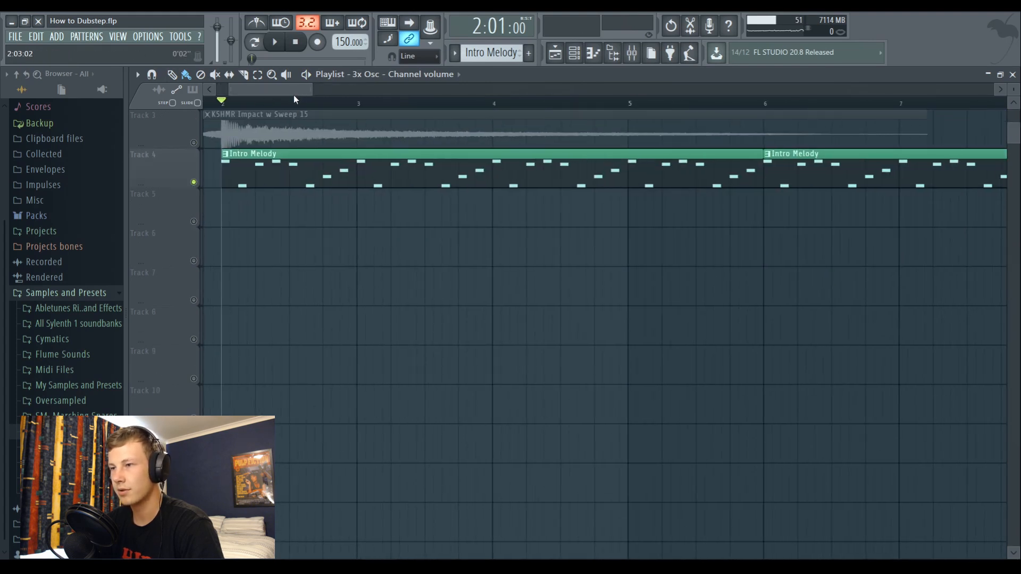
{"action": "double_click", "coordinate": [261, 182]}
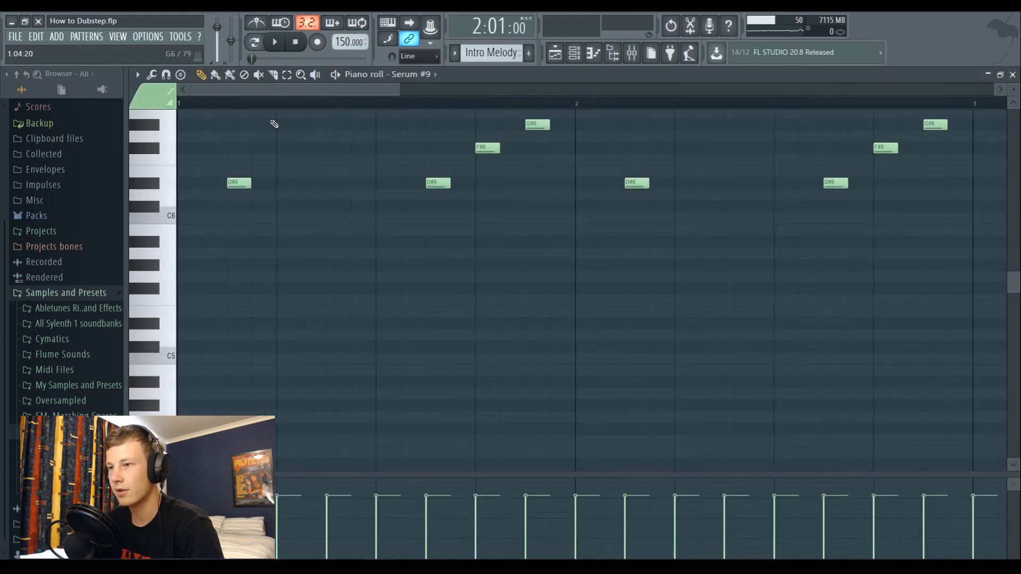
{"action": "scroll", "coordinate": [263, 94], "scroll_direction": "down", "scroll_amount": 3}
{"action": "scroll", "coordinate": [335, 227], "scroll_direction": "up", "scroll_amount": 2}
{"action": "scroll", "coordinate": [335, 227], "scroll_direction": "up", "scroll_amount": 2}
Play the Intro Melody from bar 2 while following its notes in the piano roll, and stop playback
{"action": "key", "text": "space"}
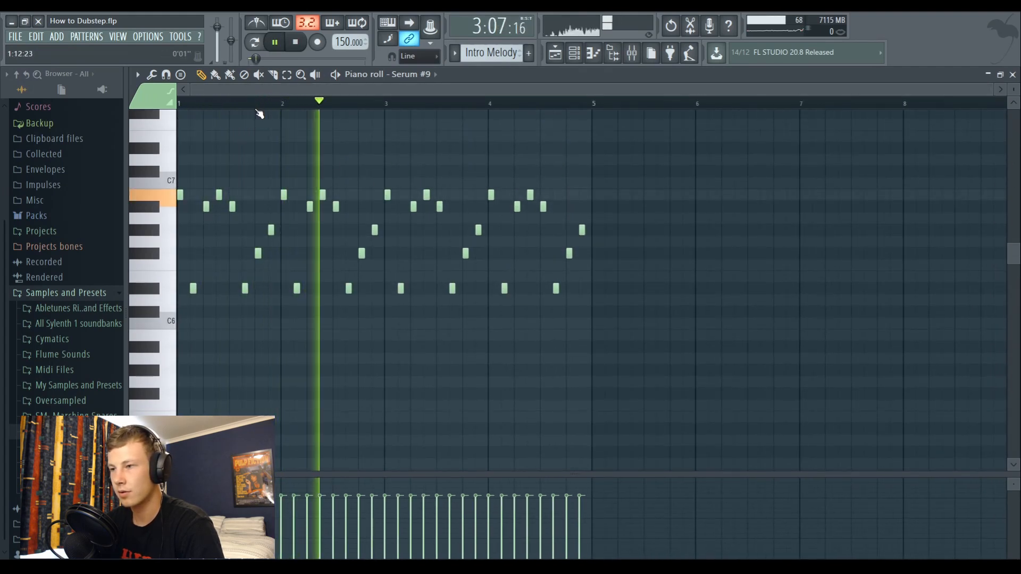
{"action": "scroll", "coordinate": [272, 103], "scroll_direction": "up", "scroll_amount": 3}
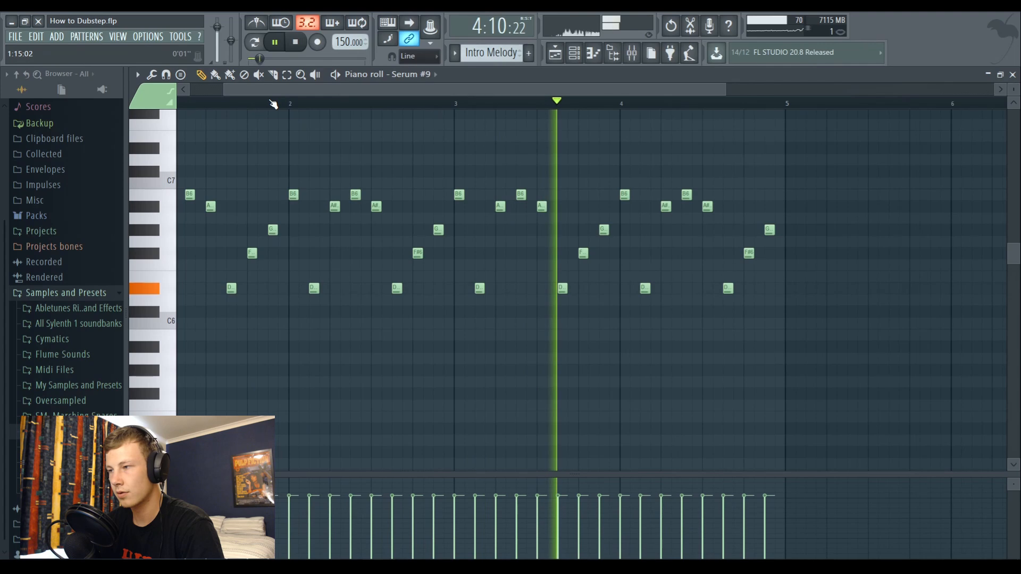
{"action": "scroll", "coordinate": [272, 104], "scroll_direction": "up", "scroll_amount": 1}
{"action": "scroll", "coordinate": [272, 104], "scroll_direction": "down", "scroll_amount": 4}
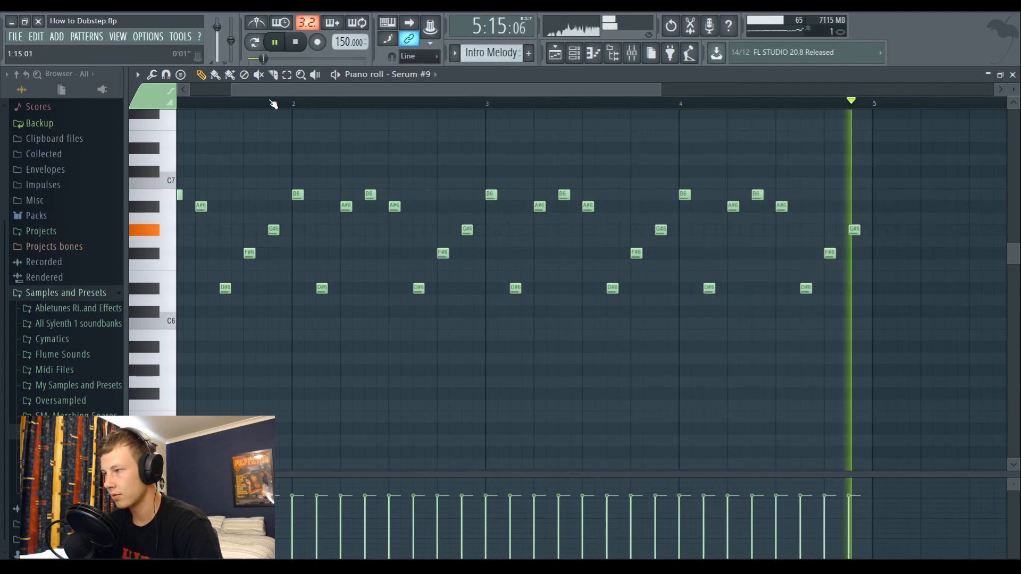
{"action": "key", "text": "space"}
Return to the playlist and open the Serum #9 instrument from the channel rack to examine the melody's preset
{"action": "key", "text": "F5"}
{"action": "key", "text": "F6"}
{"action": "scroll", "coordinate": [641, 294], "scroll_direction": "down", "scroll_amount": 5}
{"action": "left_click", "coordinate": [592, 77]}
{"action": "left_click", "coordinate": [574, 53]}
{"action": "scroll", "coordinate": [506, 361], "scroll_direction": "down", "scroll_amount": 4}
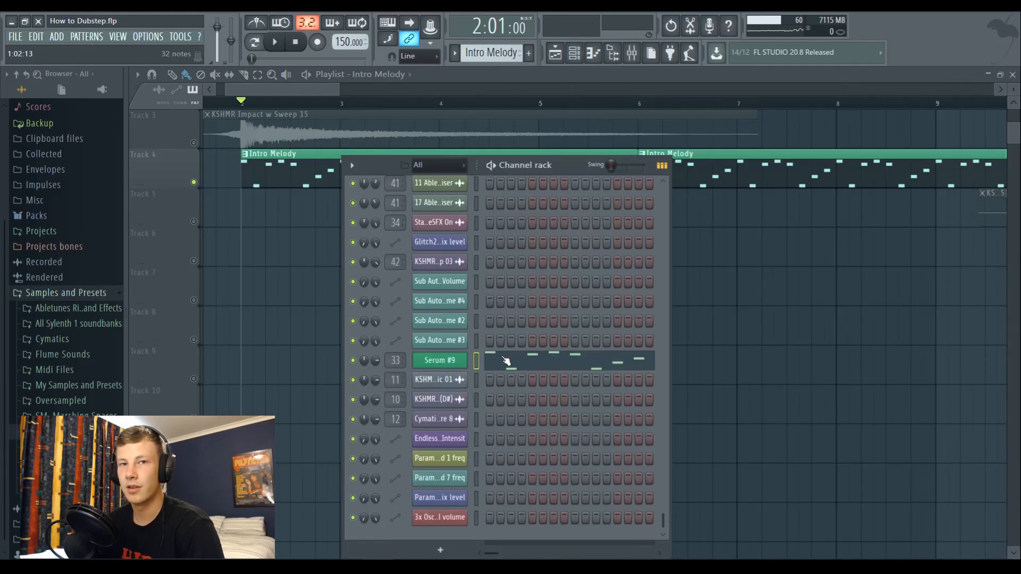
{"action": "left_click", "coordinate": [454, 358]}
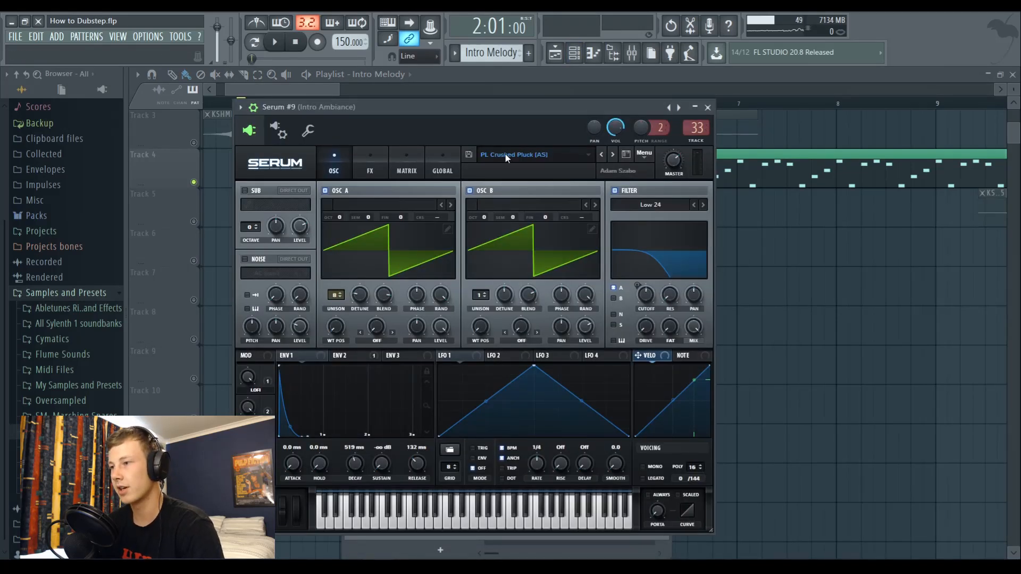
Close Serum #9 and open the Effector plugin on the Intro Ambiance mixer track
{"action": "left_click", "coordinate": [707, 108]}
{"action": "left_click", "coordinate": [631, 53]}
{"action": "left_click", "coordinate": [924, 124]}
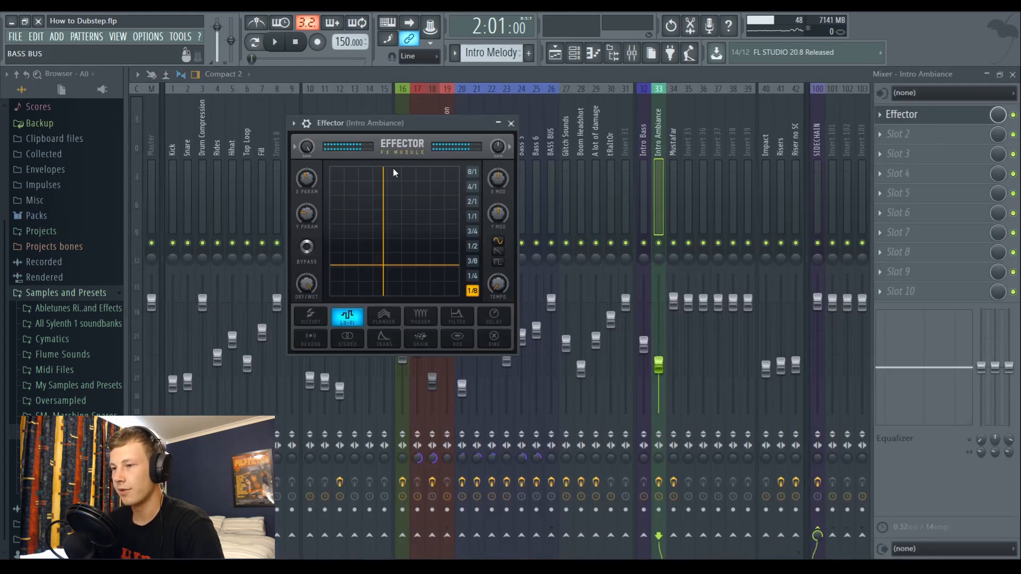
Return to the playlist and play the Intro Melody on its own from bar 2
{"action": "left_click", "coordinate": [563, 59]}
{"action": "key", "text": "space"}
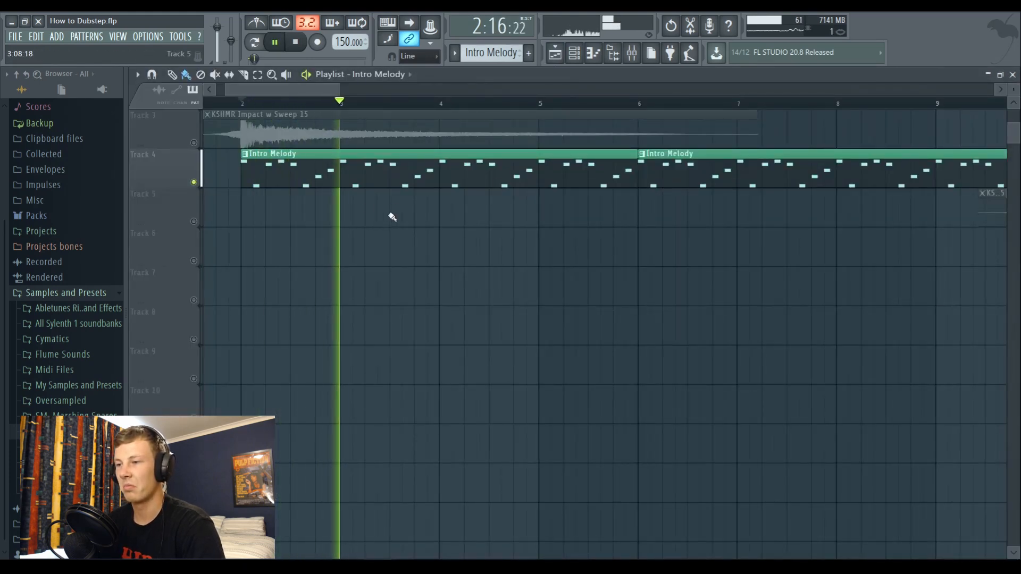
{"action": "key", "text": "space"}
Select the Intro Bass #2 pattern on Track 1 and open its Serum #7 instrument from the channel rack
{"action": "scroll", "coordinate": [399, 218], "scroll_direction": "up", "scroll_amount": 2}
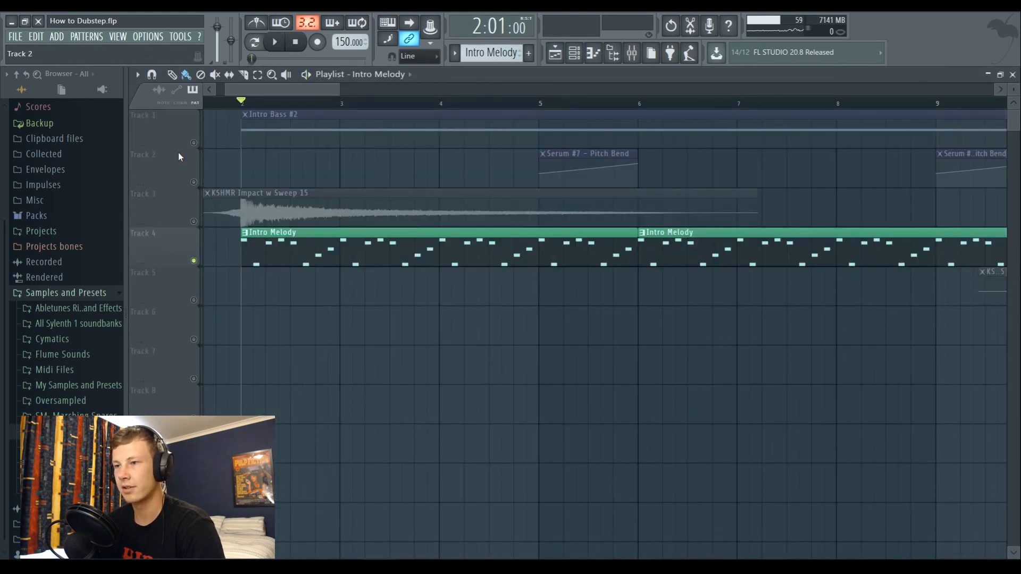
{"action": "left_click", "coordinate": [351, 120]}
{"action": "left_click", "coordinate": [574, 52]}
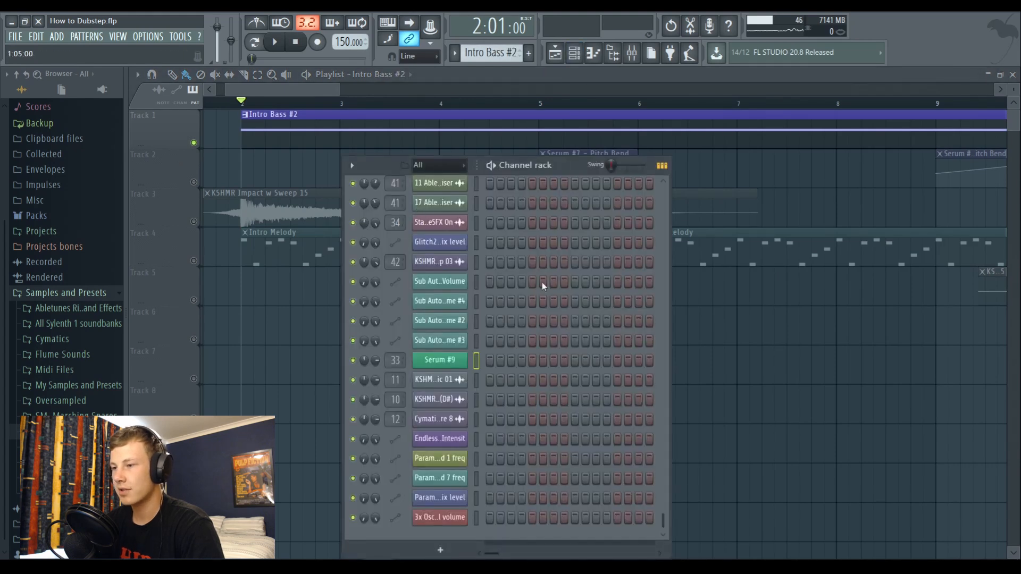
{"action": "scroll", "coordinate": [494, 393], "scroll_direction": "up", "scroll_amount": 6}
{"action": "left_click", "coordinate": [433, 130]}
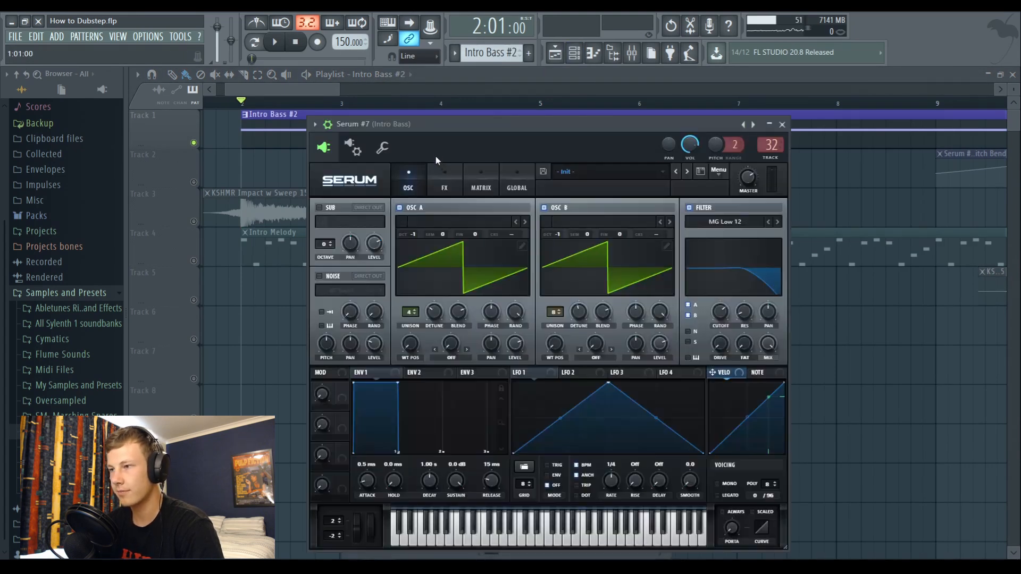
Move the Serum #7 window higher and play the intro bass twice from bar 2 while examining its patch
{"action": "left_click_drag", "start_coordinate": [473, 126], "coordinate": [435, 101]}
{"action": "key", "text": "space"}
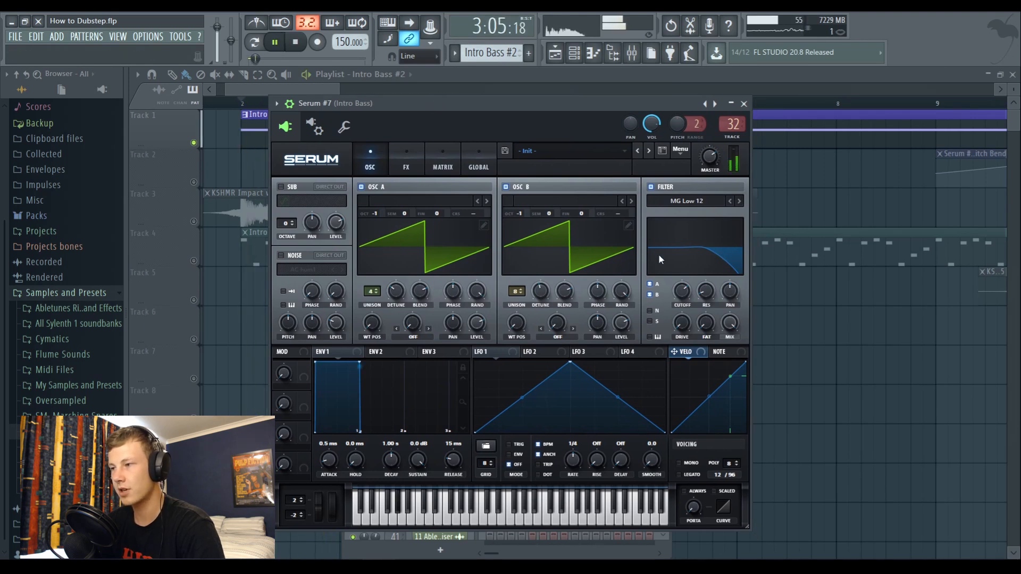
{"action": "key", "text": "space"}
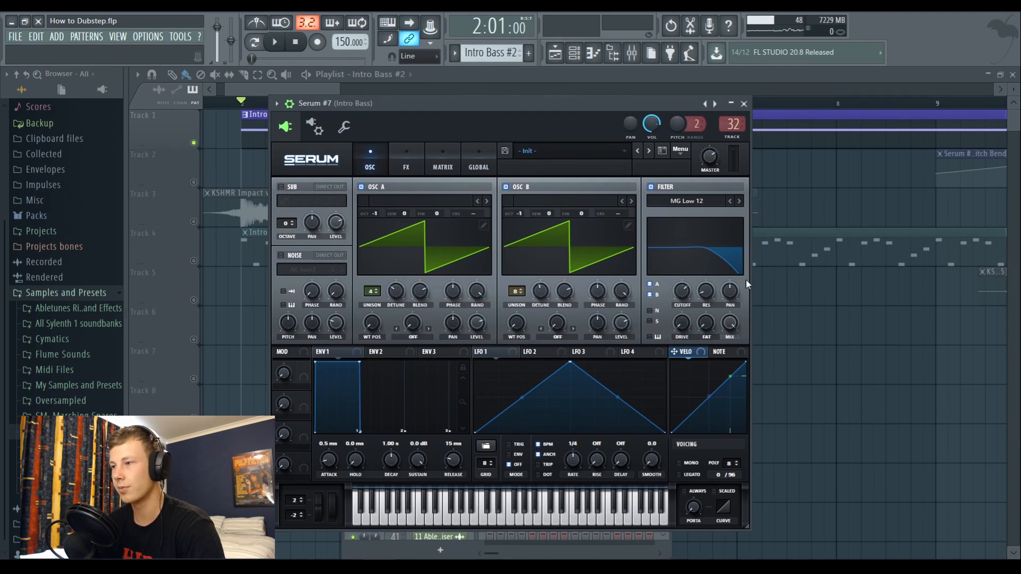
{"action": "key", "text": "space"}
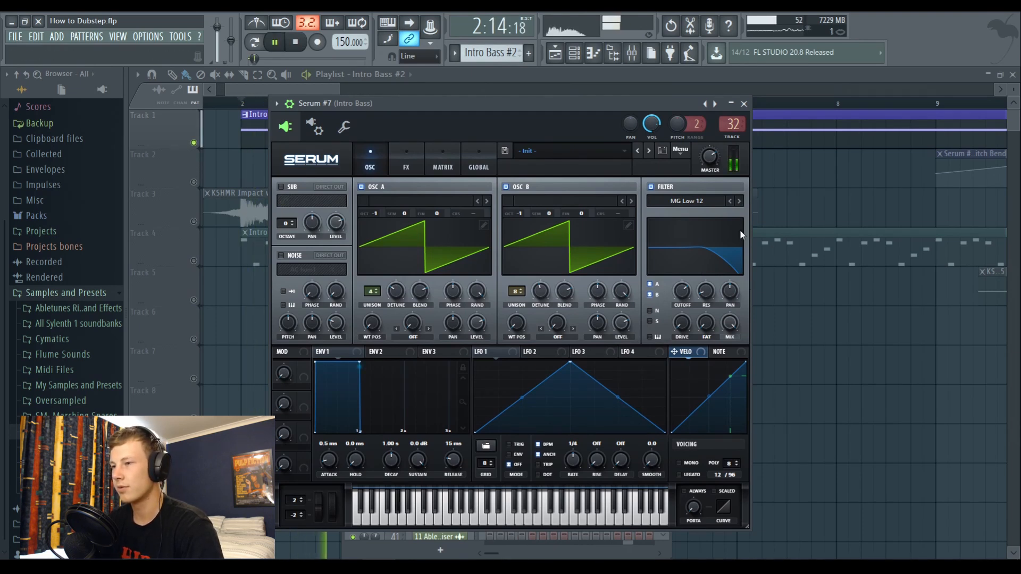
{"action": "key", "text": "space"}
Close Serum #7, unmute Track 2, and view the Intro Bass #2 clip's note in the piano roll before returning to the playlist
{"action": "left_click", "coordinate": [475, 83]}
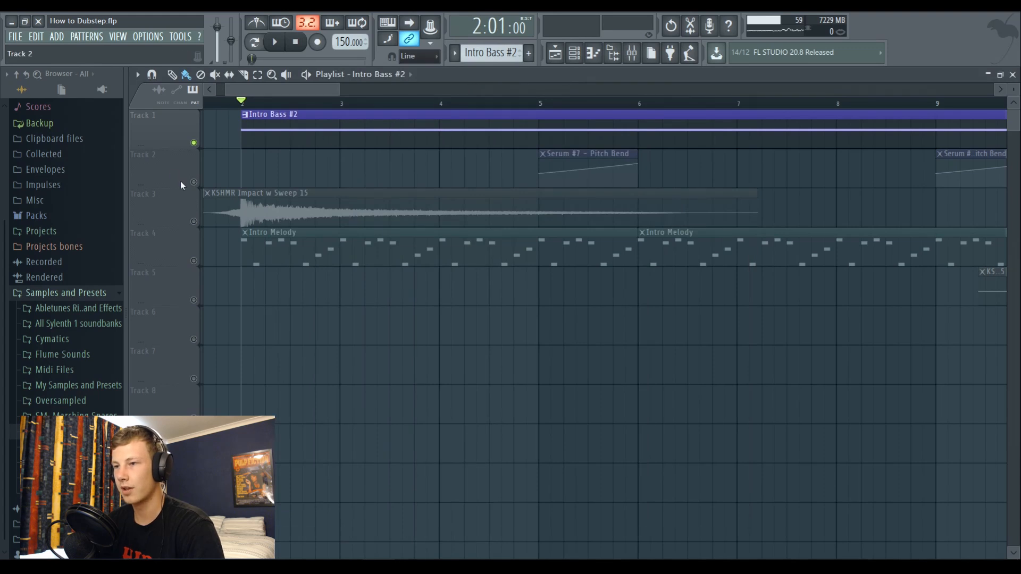
{"action": "scroll", "coordinate": [422, 103], "scroll_direction": "down", "scroll_amount": 3}
{"action": "left_click", "coordinate": [418, 102]}
{"action": "left_click", "coordinate": [273, 102]}
{"action": "double_click", "coordinate": [282, 117]}
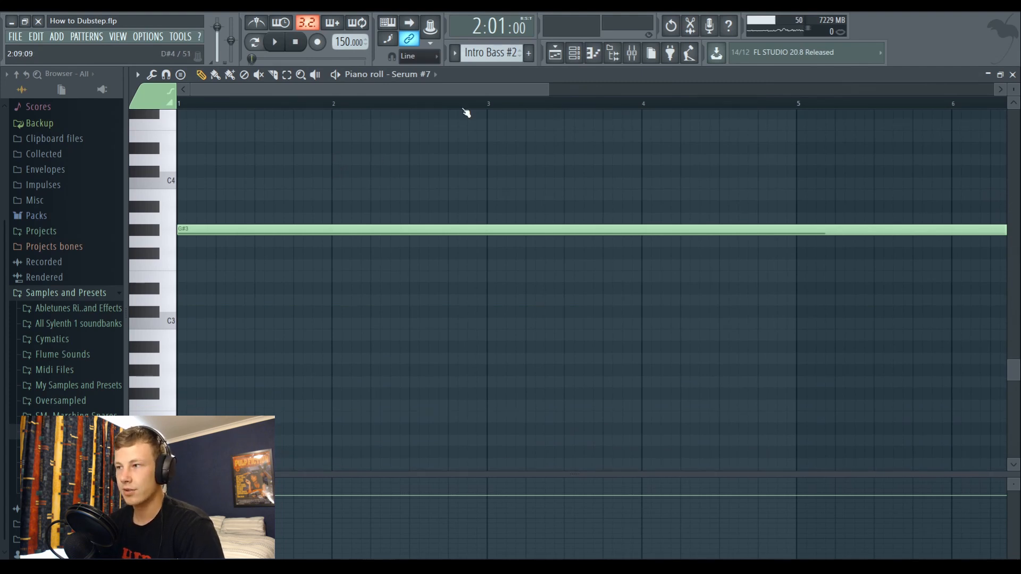
{"action": "key", "text": "F5"}
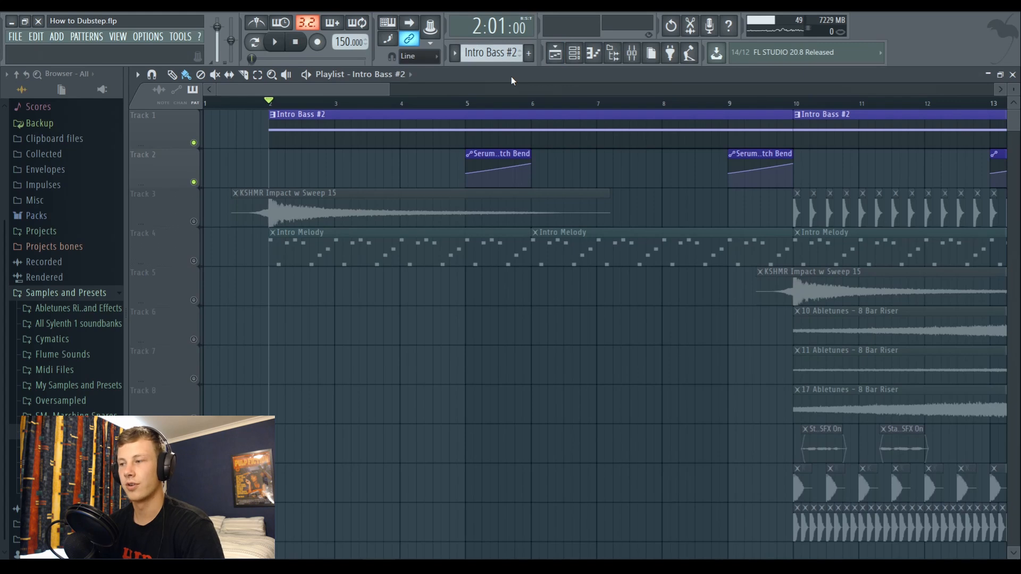
Play the intro bass with its pitch bend automation from midway through bar 4
{"action": "scroll", "coordinate": [260, 101], "scroll_direction": "down", "scroll_amount": 2}
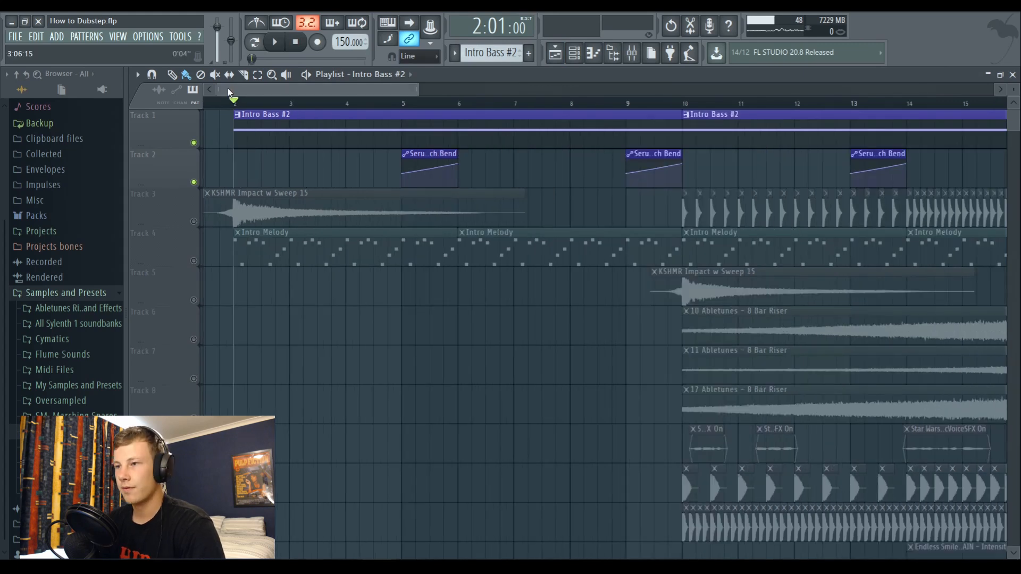
{"action": "key", "text": "space"}
{"action": "left_click", "coordinate": [411, 104]}
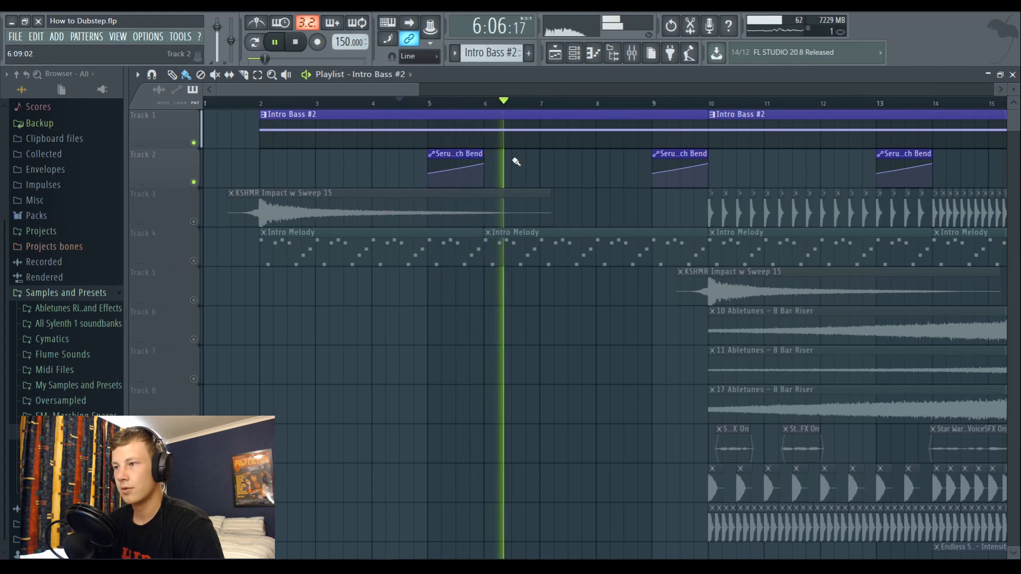
{"action": "key", "text": "space"}
Unmute the Intro Melody on Track 4 and play it with the bass and pitch bend from bar 4
{"action": "left_click", "coordinate": [194, 261]}
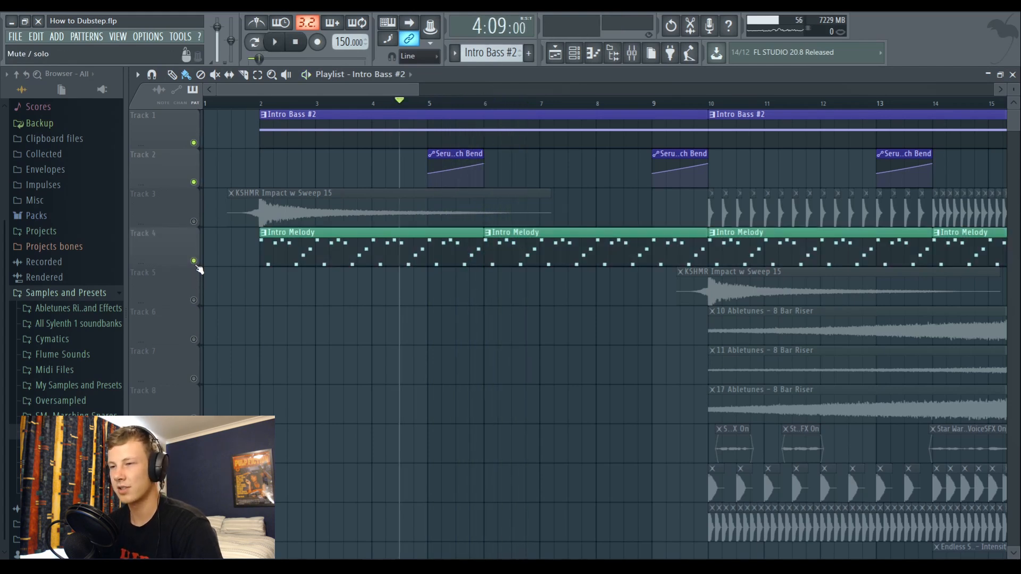
{"action": "left_click", "coordinate": [373, 102]}
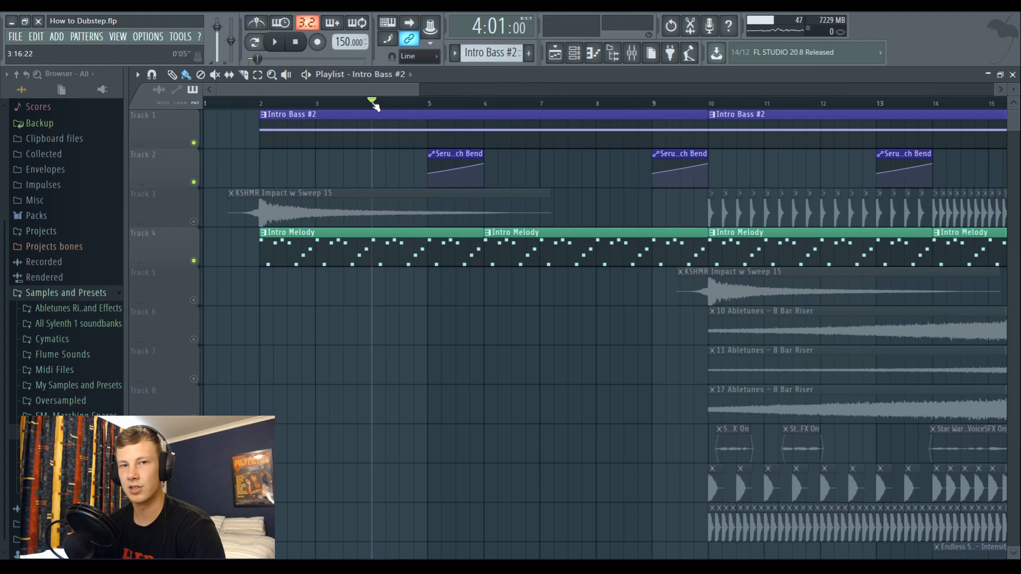
{"action": "key", "text": "space"}
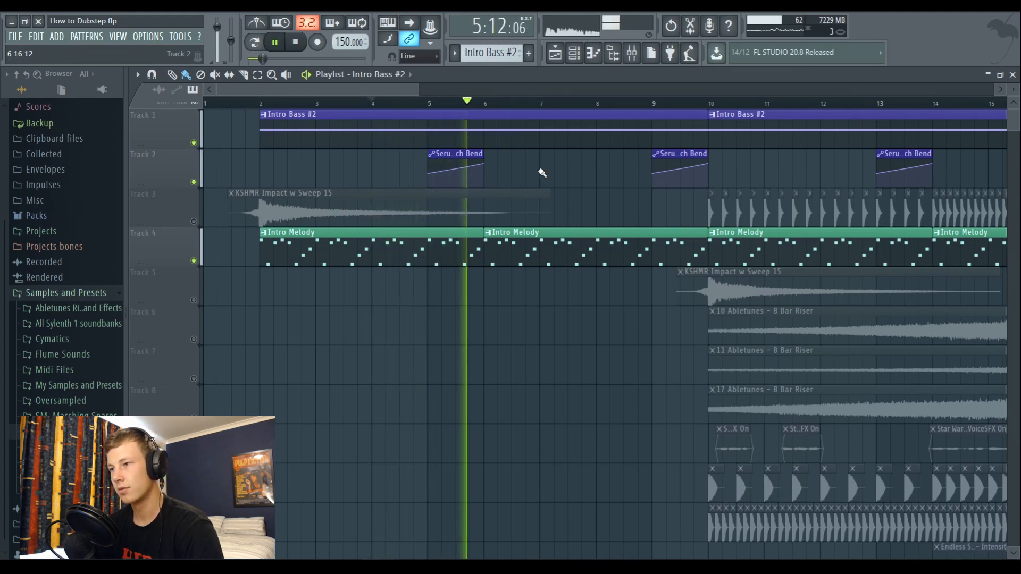
{"action": "key", "text": "space"}
Unmute Track 3 and play the intro with the KSHMR impact sweep from midway through bar 1
{"action": "left_click", "coordinate": [194, 221]}
{"action": "left_click", "coordinate": [232, 102]}
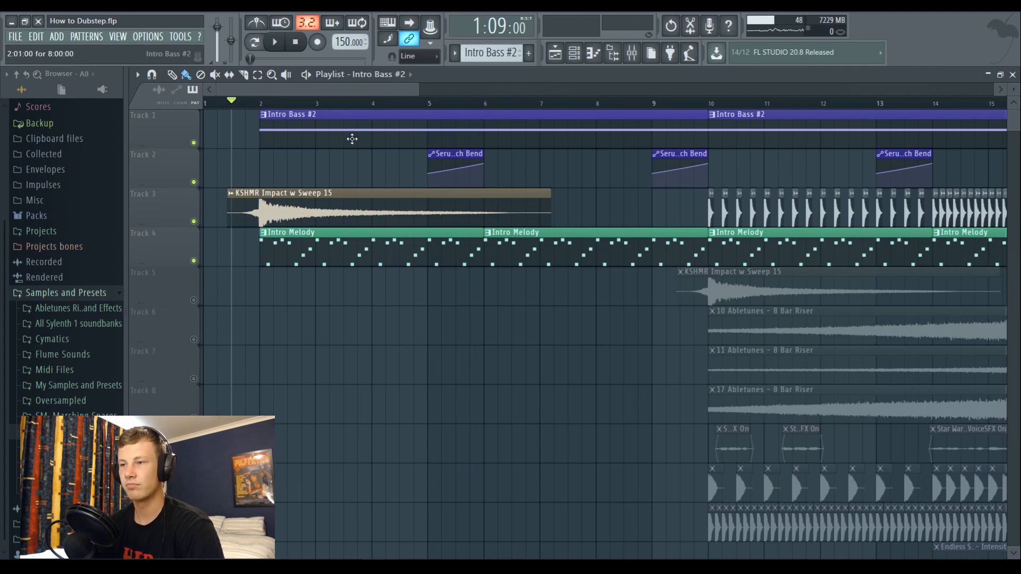
{"action": "key", "text": "space"}
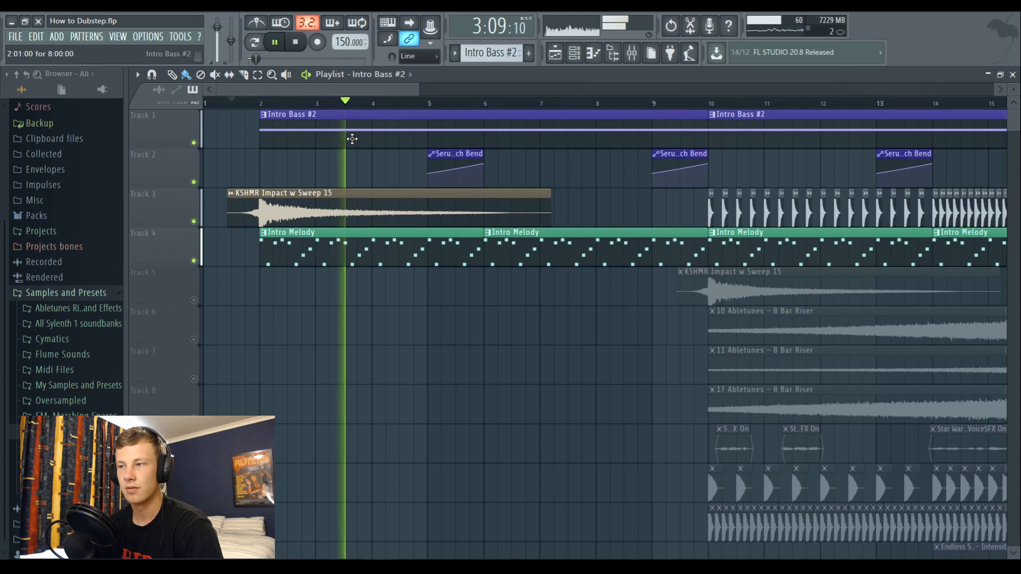
{"action": "key", "text": "space"}
Mute Tracks 4, 1 and 2, leaving only Track 3 active for the buildup section
{"action": "left_click_drag", "start_coordinate": [354, 89], "coordinate": [455, 88]}
{"action": "left_click", "coordinate": [194, 260]}
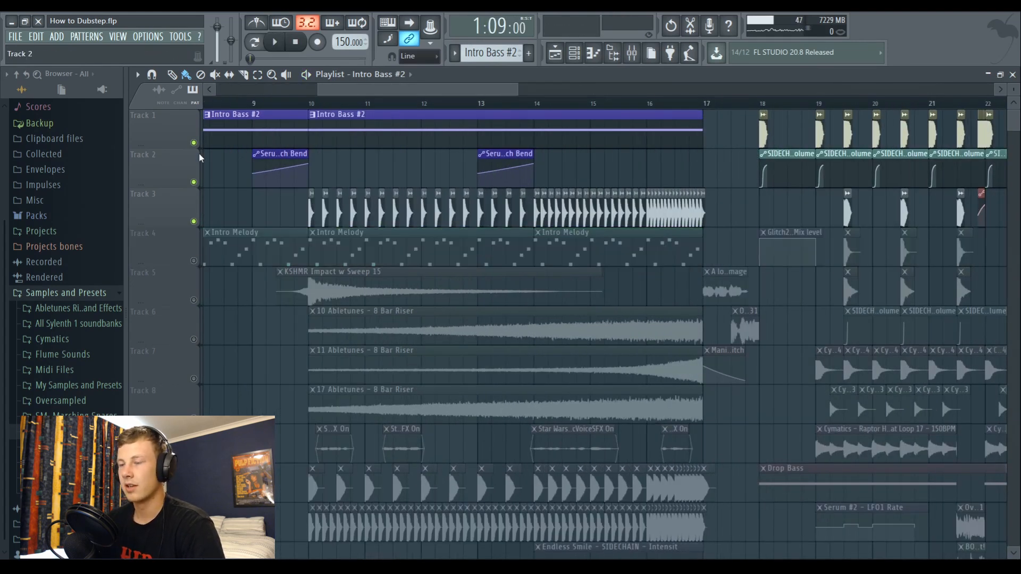
{"action": "left_click", "coordinate": [194, 142]}
{"action": "left_click", "coordinate": [194, 182]}
Play the clap buildup on Track 3 on its own from bar 10
{"action": "left_click", "coordinate": [310, 103]}
{"action": "scroll", "coordinate": [326, 114], "scroll_direction": "up", "scroll_amount": 3}
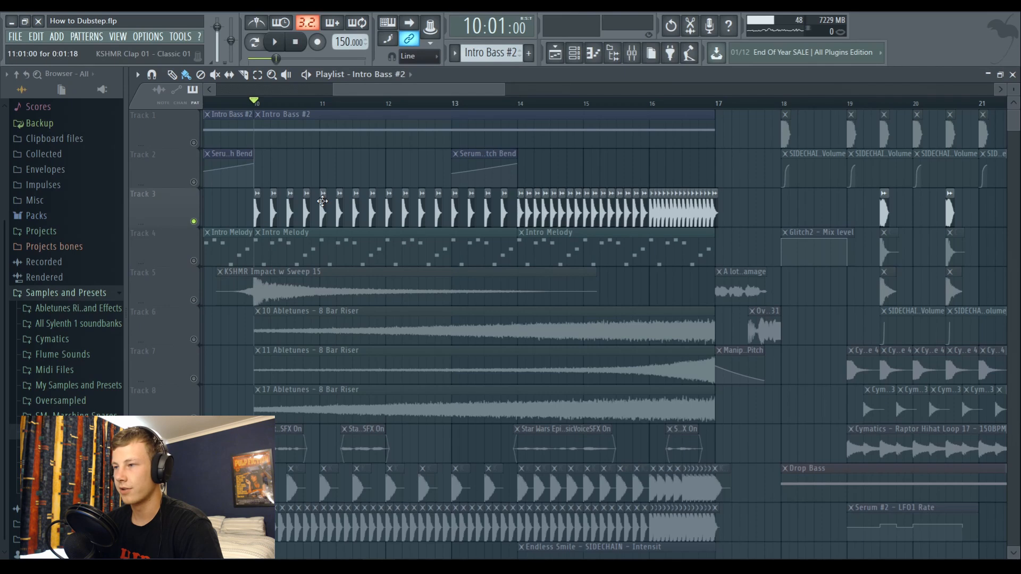
{"action": "scroll", "coordinate": [264, 107], "scroll_direction": "down", "scroll_amount": 2}
{"action": "scroll", "coordinate": [264, 107], "scroll_direction": "up", "scroll_amount": 2}
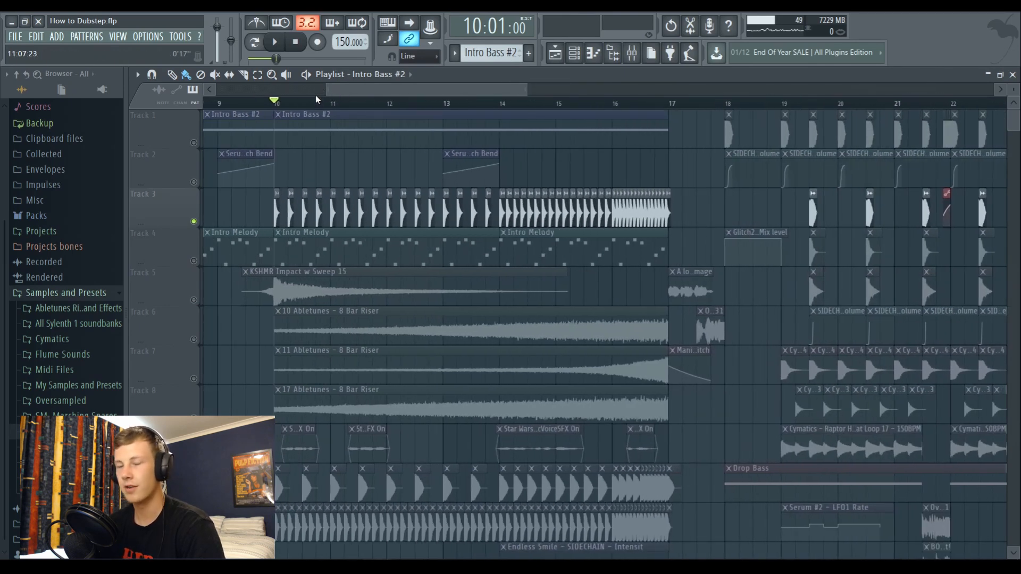
{"action": "scroll", "coordinate": [256, 211], "scroll_direction": "down", "scroll_amount": 1}
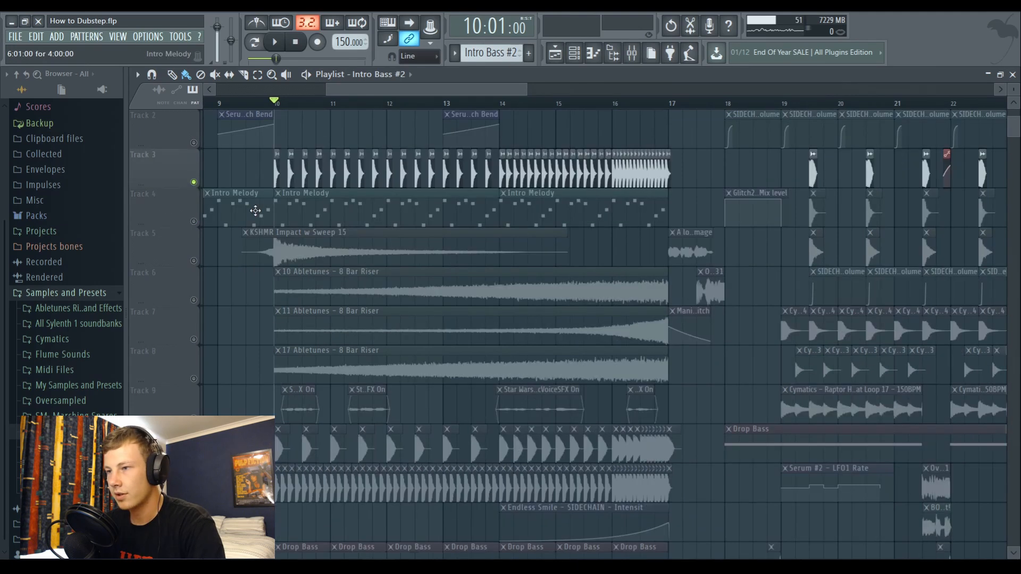
{"action": "scroll", "coordinate": [362, 245], "scroll_direction": "up", "scroll_amount": 1}
{"action": "key", "text": "space"}
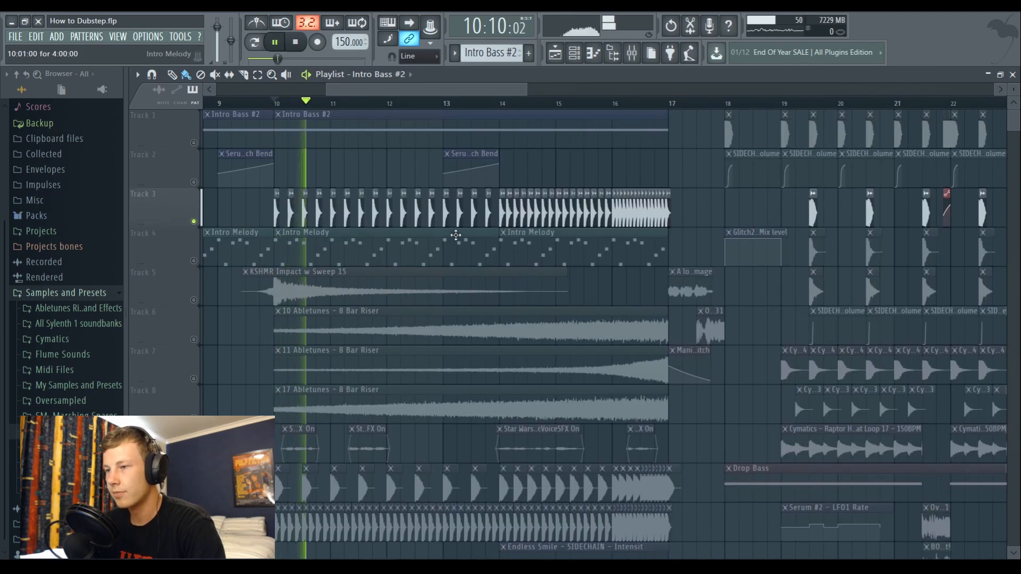
Play the Track 3 clap buildup from bar 14, skipping ahead to bar 16
{"action": "left_click", "coordinate": [504, 103]}
{"action": "left_click", "coordinate": [614, 106]}
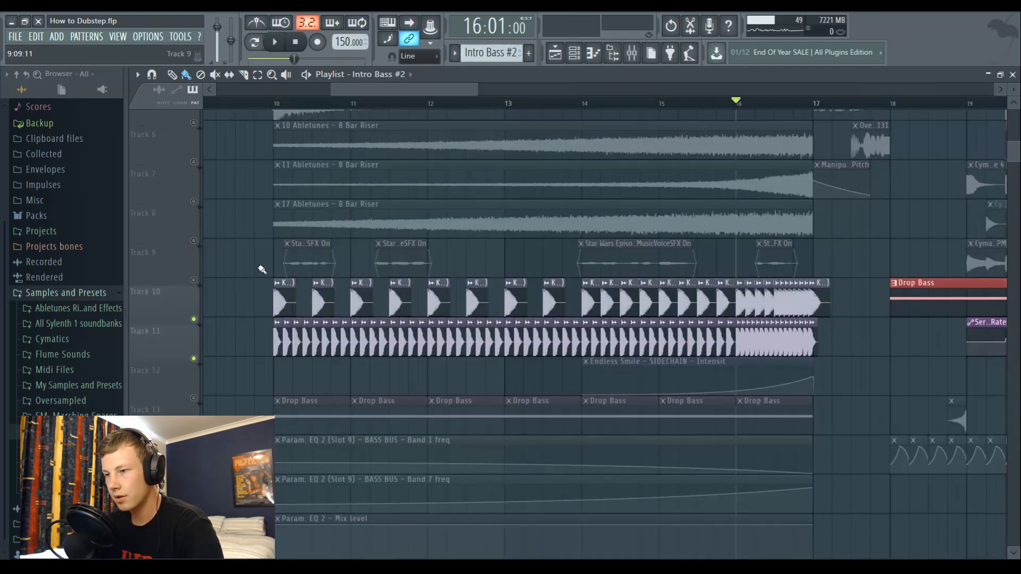
Play the buildup drums on Tracks 10 and 11 from bar 10, from midway through bar 12 and from bar 14
{"action": "scroll", "coordinate": [260, 266], "scroll_direction": "down", "scroll_amount": 1}
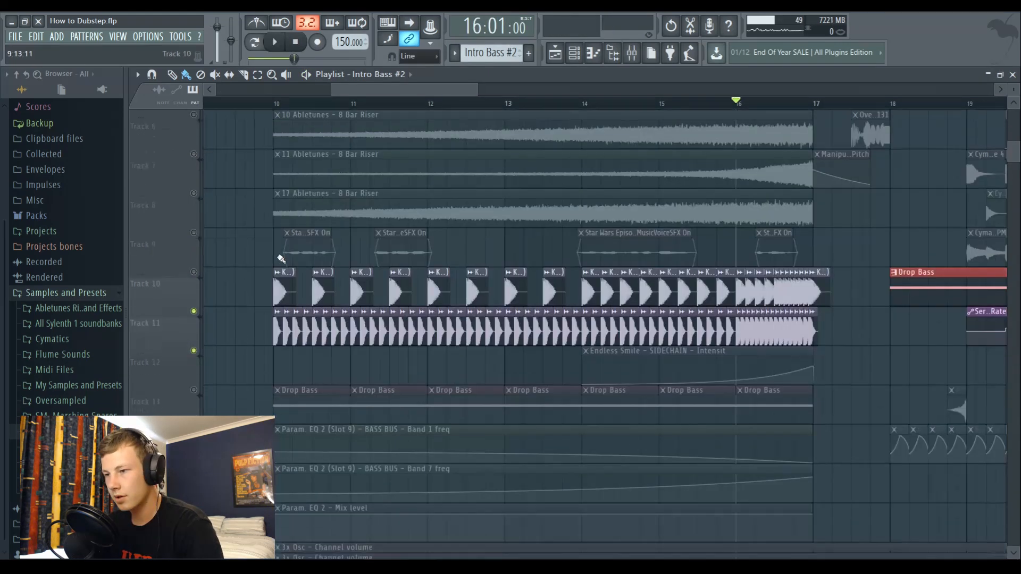
{"action": "left_click", "coordinate": [275, 103]}
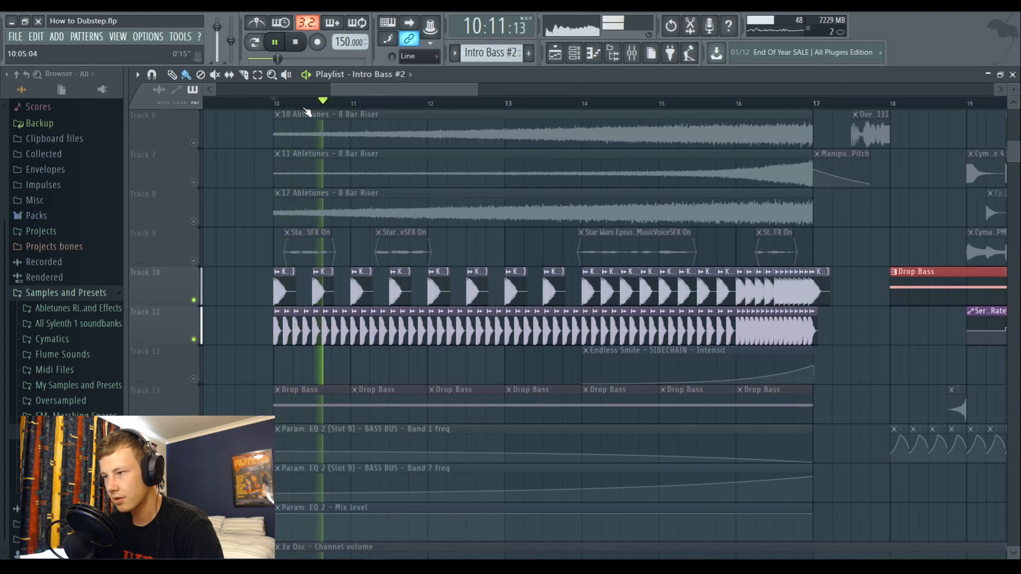
{"action": "left_click", "coordinate": [476, 105]}
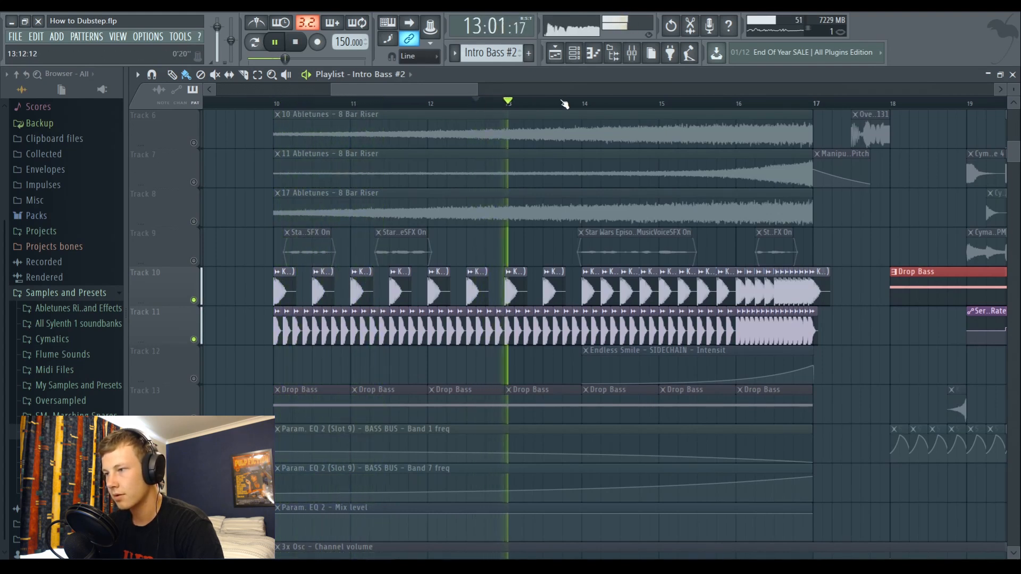
{"action": "left_click", "coordinate": [584, 104]}
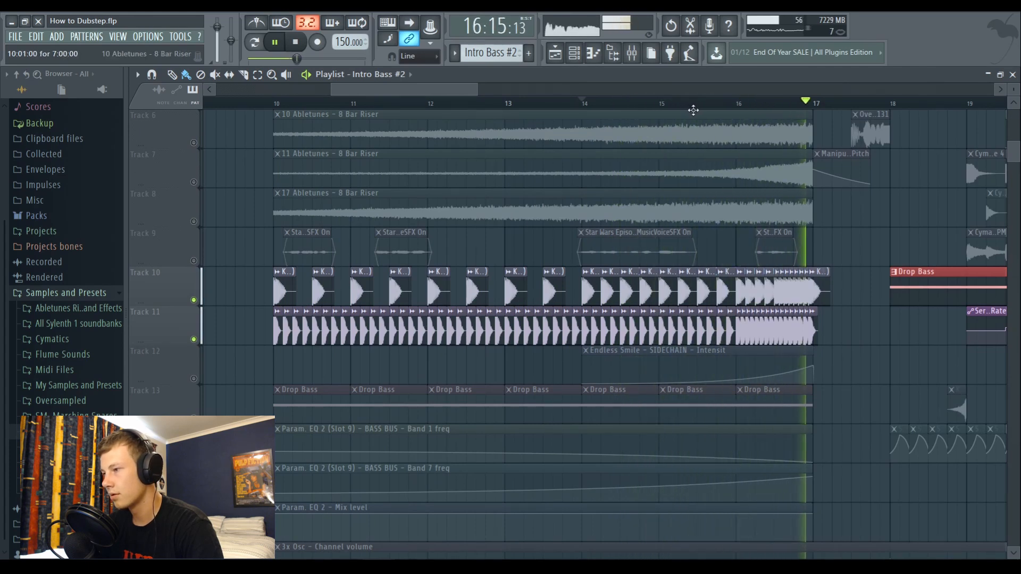
Play the KSHMR impact sweep and the three Abletunes risers from just before bar 10, skipping through bars 12, 15 and 16
{"action": "scroll", "coordinate": [691, 114], "scroll_direction": "up", "scroll_amount": 5}
{"action": "left_click", "coordinate": [268, 103]}
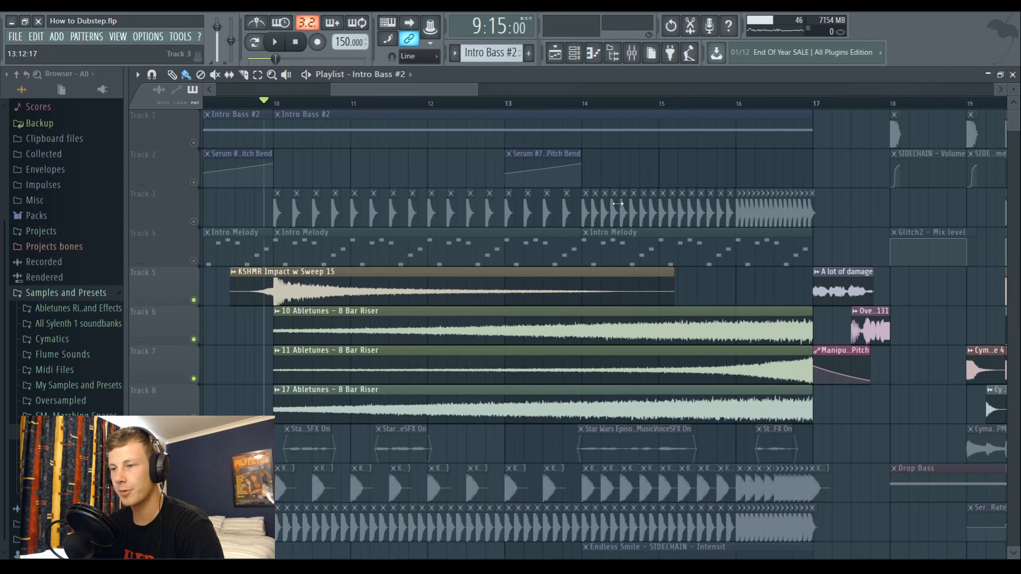
{"action": "key", "text": "space"}
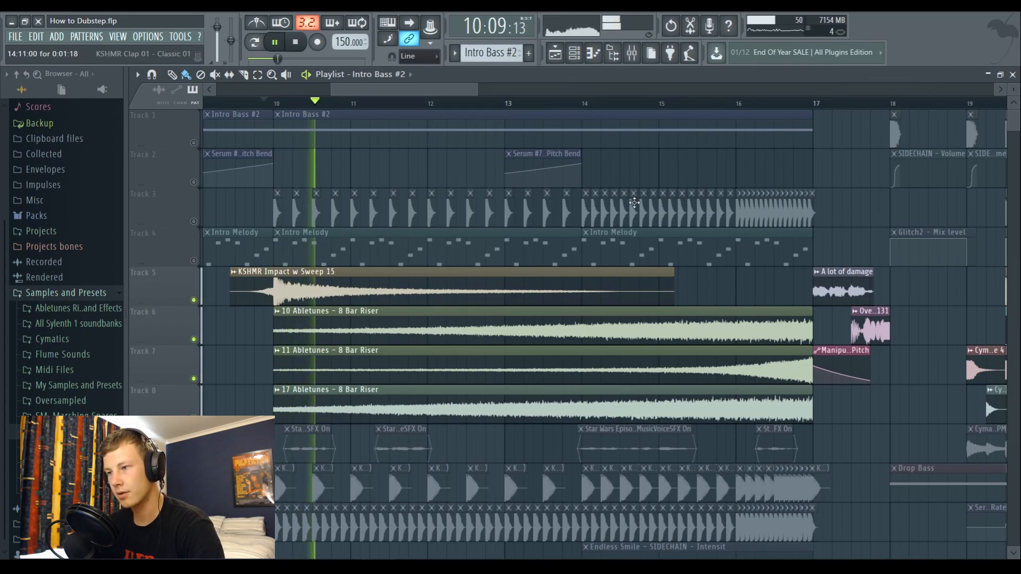
{"action": "left_click", "coordinate": [426, 104]}
{"action": "left_click", "coordinate": [651, 103]}
{"action": "left_click", "coordinate": [767, 103]}
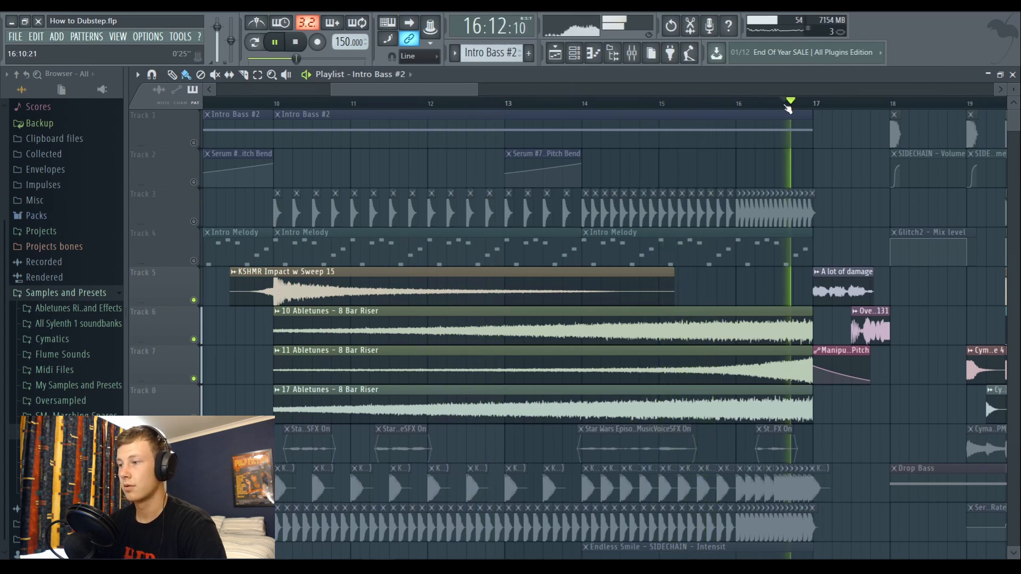
{"action": "key", "text": "space"}
Unmute Tracks 13 to 17 with the Drop Bass and its automation, and mute the riser tracks
{"action": "scroll", "coordinate": [196, 303], "scroll_direction": "down", "scroll_amount": 4}
{"action": "left_click", "coordinate": [194, 300]}
{"action": "left_click", "coordinate": [194, 340]}
{"action": "left_click", "coordinate": [195, 380]}
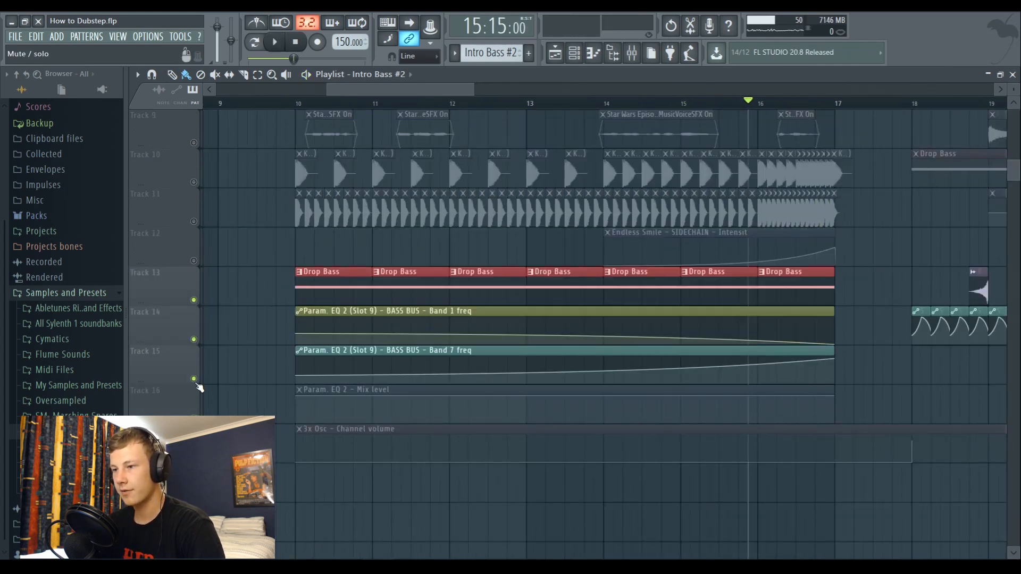
{"action": "left_click", "coordinate": [193, 418]}
{"action": "left_click", "coordinate": [194, 458]}
{"action": "scroll", "coordinate": [196, 303], "scroll_direction": "up", "scroll_amount": 5}
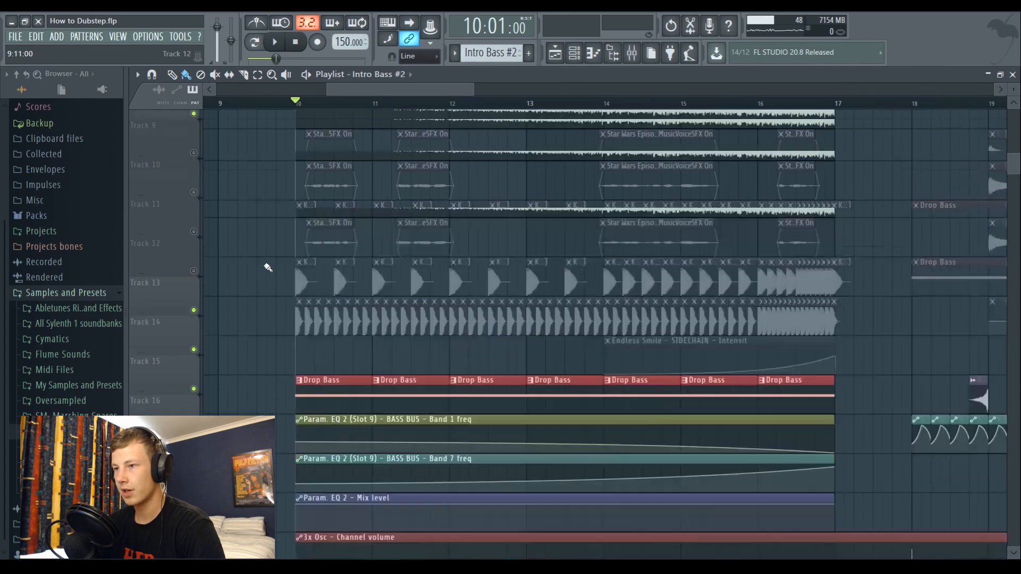
{"action": "left_click", "coordinate": [193, 300]}
{"action": "left_click", "coordinate": [194, 301]}
Play the Drop Bass buildup from bar 10 with its EQ frequency, mix level and channel volume automation
{"action": "scroll", "coordinate": [249, 272], "scroll_direction": "down", "scroll_amount": 6}
{"action": "scroll", "coordinate": [296, 104], "scroll_direction": "down", "scroll_amount": 2}
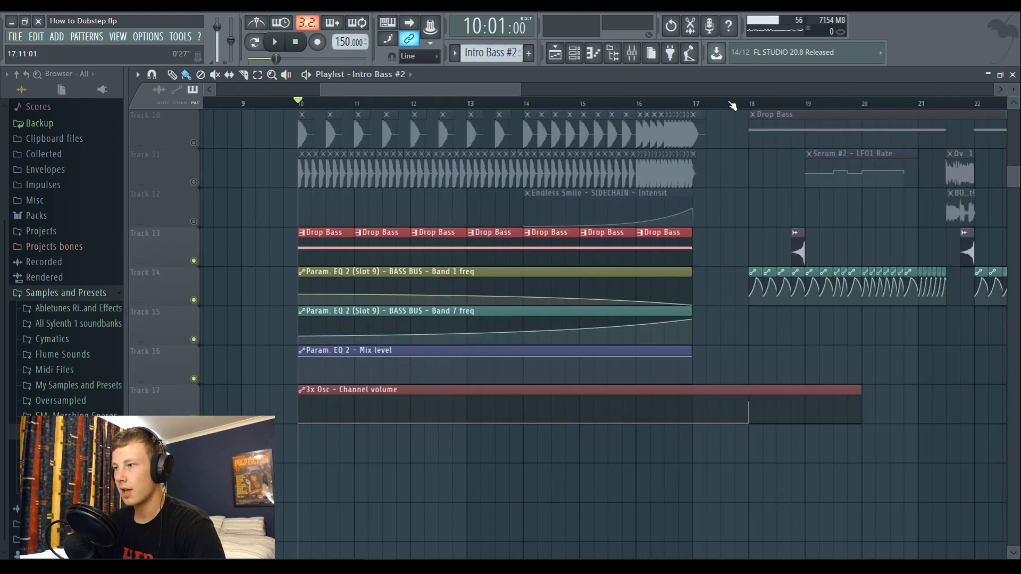
{"action": "scroll", "coordinate": [733, 105], "scroll_direction": "up", "scroll_amount": 1}
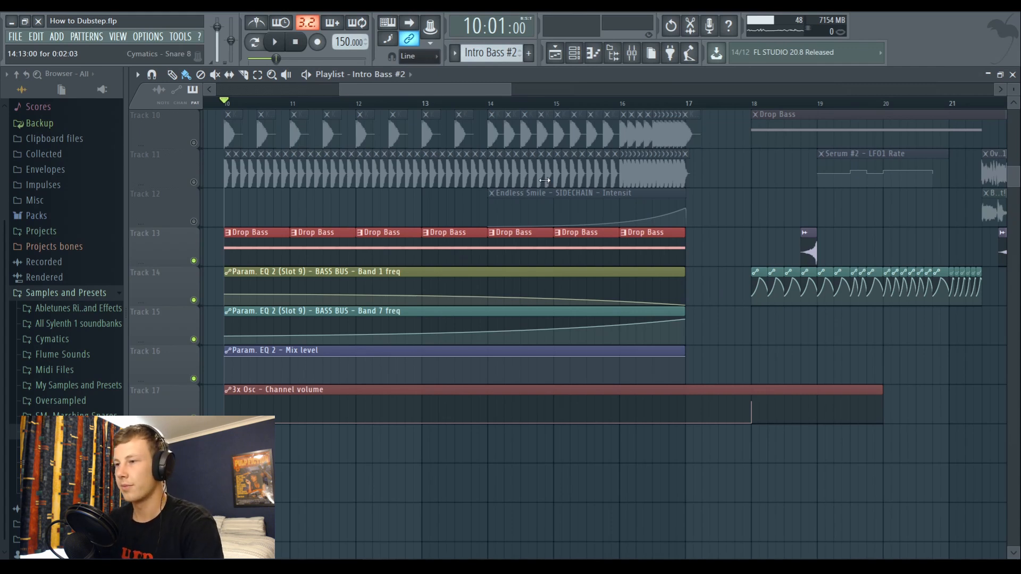
{"action": "key", "text": "space"}
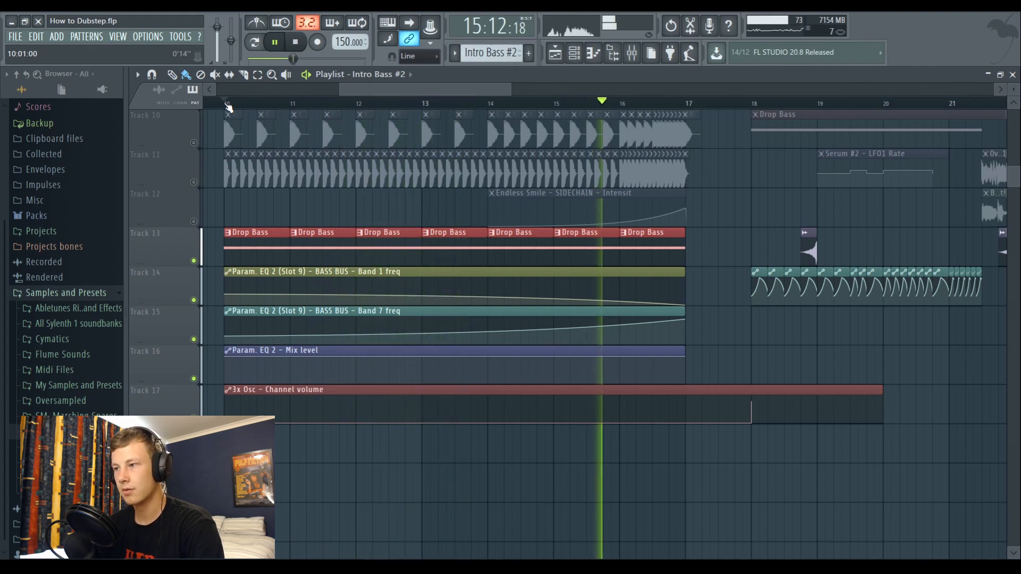
{"action": "key", "text": "space"}
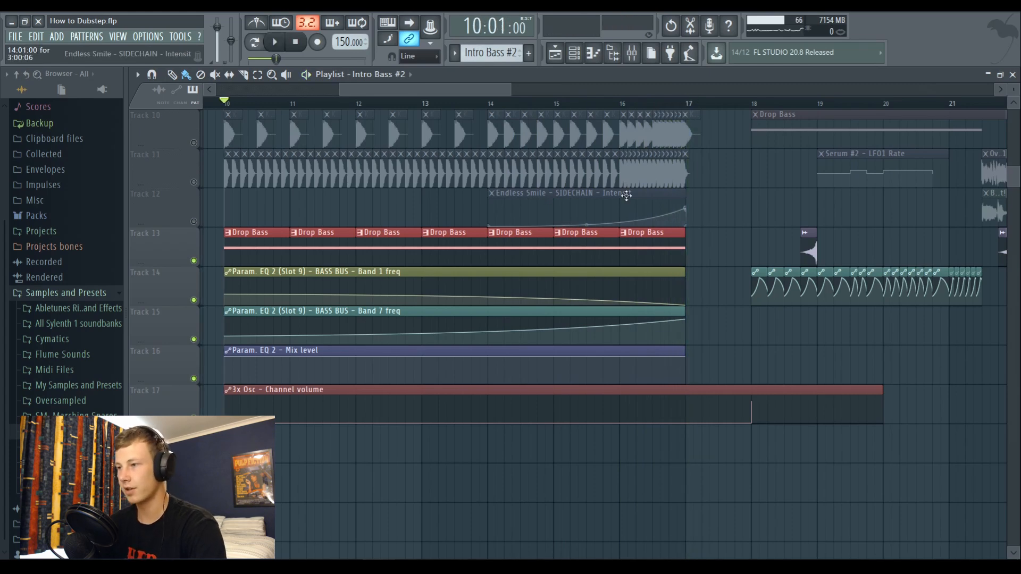
Open the slot 9 Fruity parametric EQ 2 on the BASS BUS mixer channel and play the buildup to watch its filter automation
{"action": "left_click", "coordinate": [631, 53]}
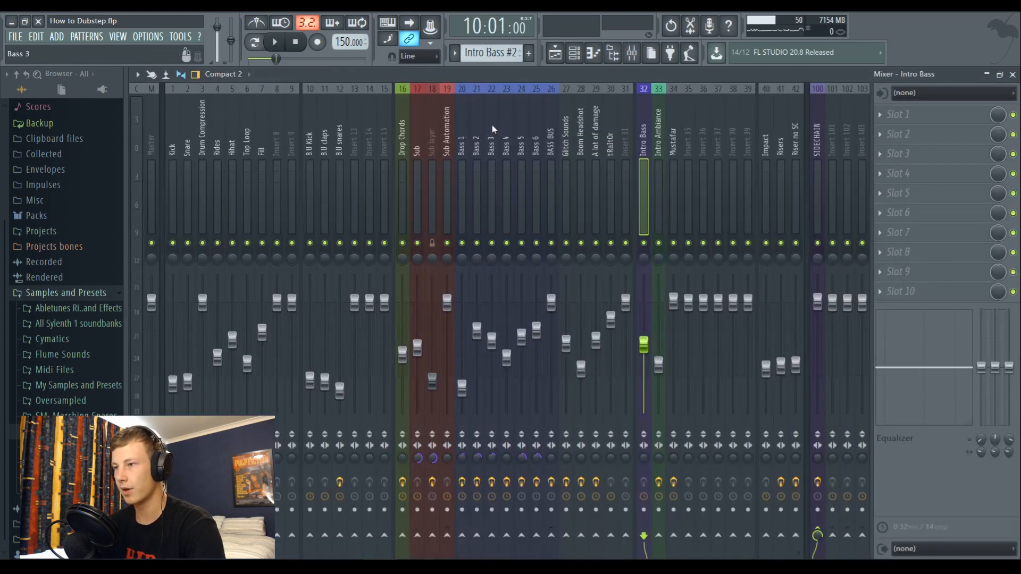
{"action": "left_click", "coordinate": [551, 139]}
{"action": "left_click", "coordinate": [941, 272]}
{"action": "left_click_drag", "start_coordinate": [319, 139], "coordinate": [453, 136]}
{"action": "key", "text": "space"}
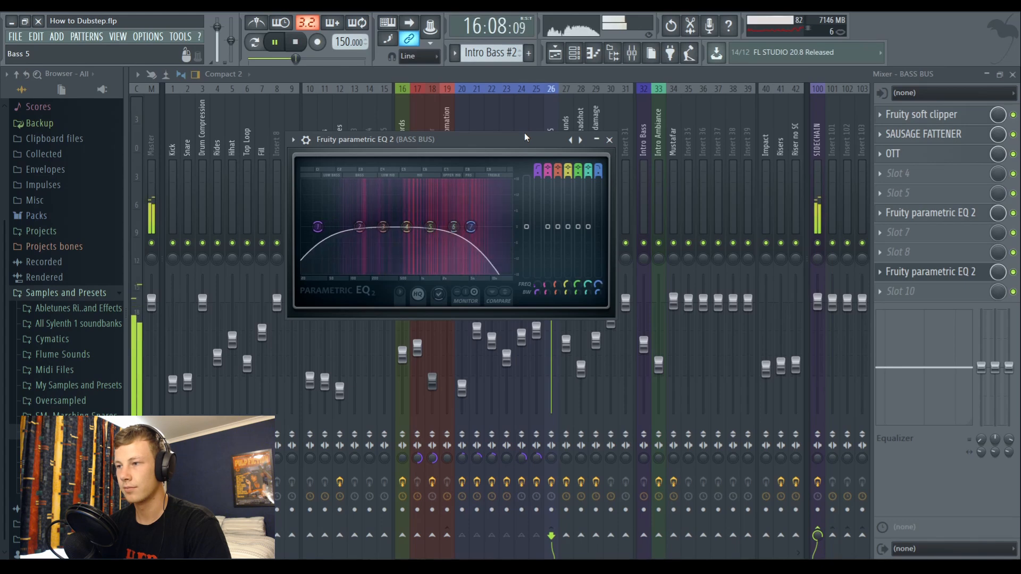
{"action": "key", "text": "space"}
Return to the playlist and isolate the Star Wars voice clips on Track 9 across the buildup
{"action": "key", "text": "F5"}
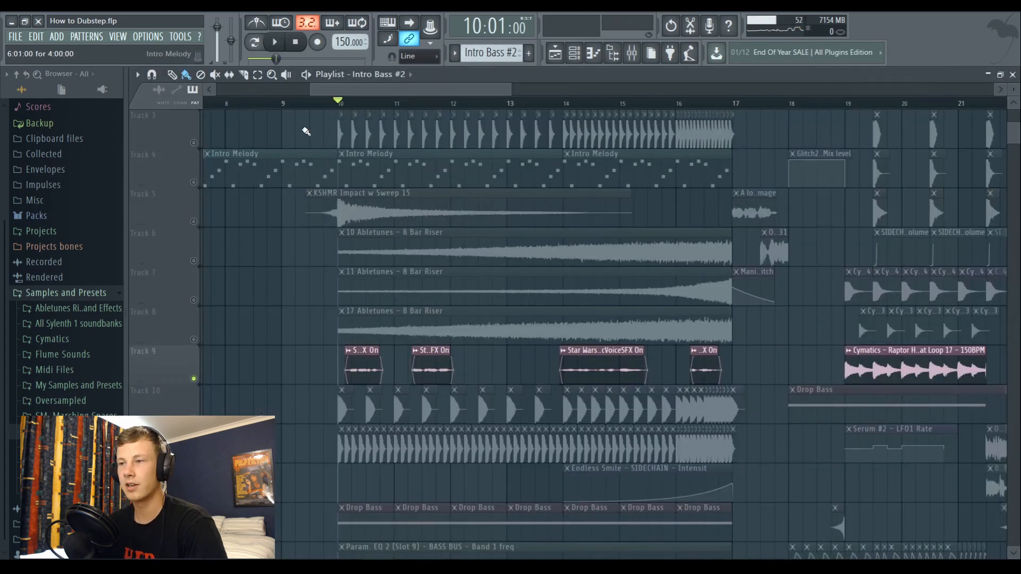
{"action": "scroll", "coordinate": [319, 218], "scroll_direction": "up", "scroll_amount": 2}
{"action": "left_click", "coordinate": [317, 102]}
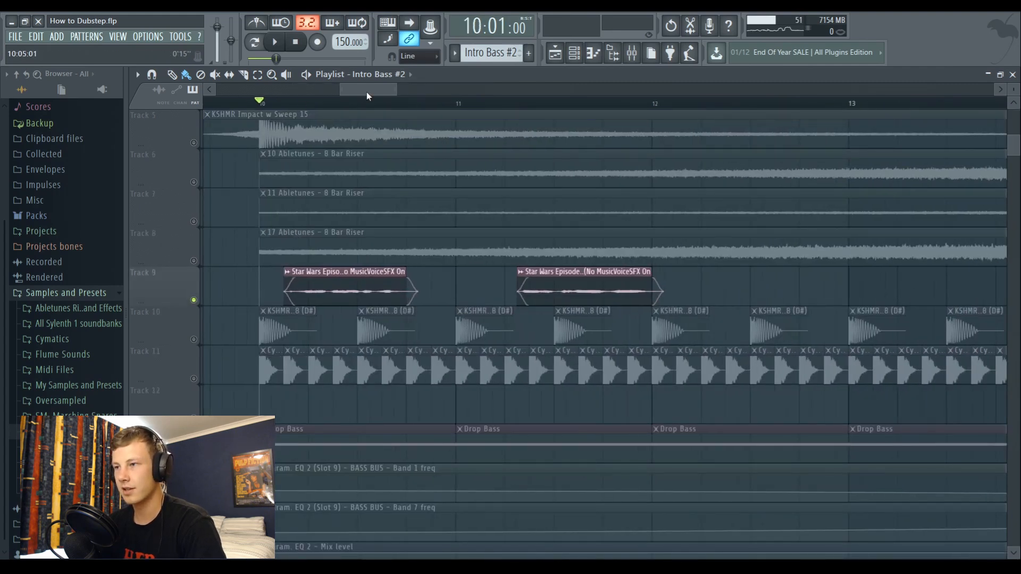
{"action": "left_click_drag", "start_coordinate": [367, 93], "coordinate": [388, 110]}
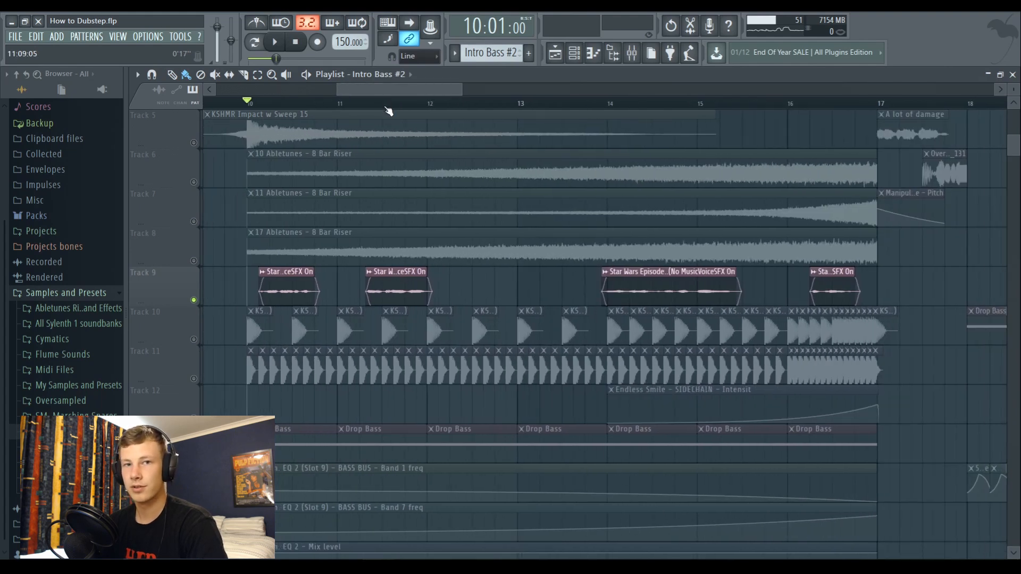
{"action": "scroll", "coordinate": [389, 111], "scroll_direction": "left", "scroll_amount": 3}
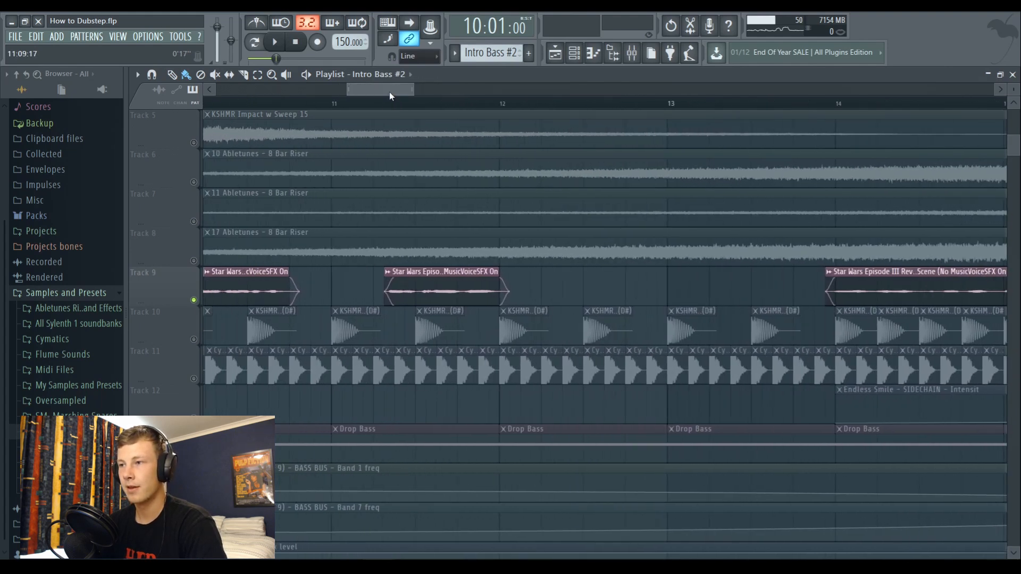
{"action": "scroll", "coordinate": [371, 95], "scroll_direction": "up", "scroll_amount": 3}
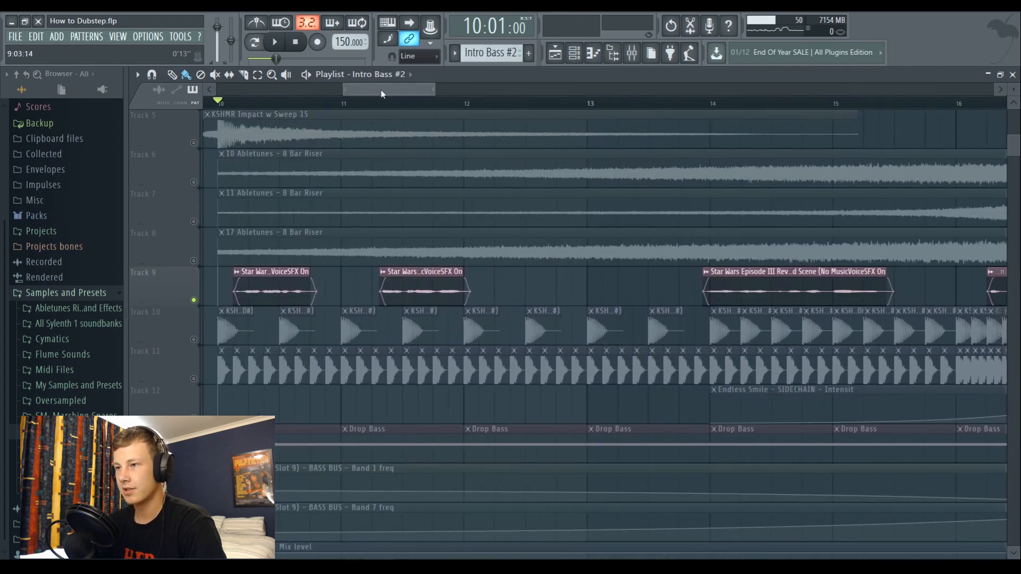
{"action": "scroll", "coordinate": [391, 90], "scroll_direction": "down", "scroll_amount": 4}
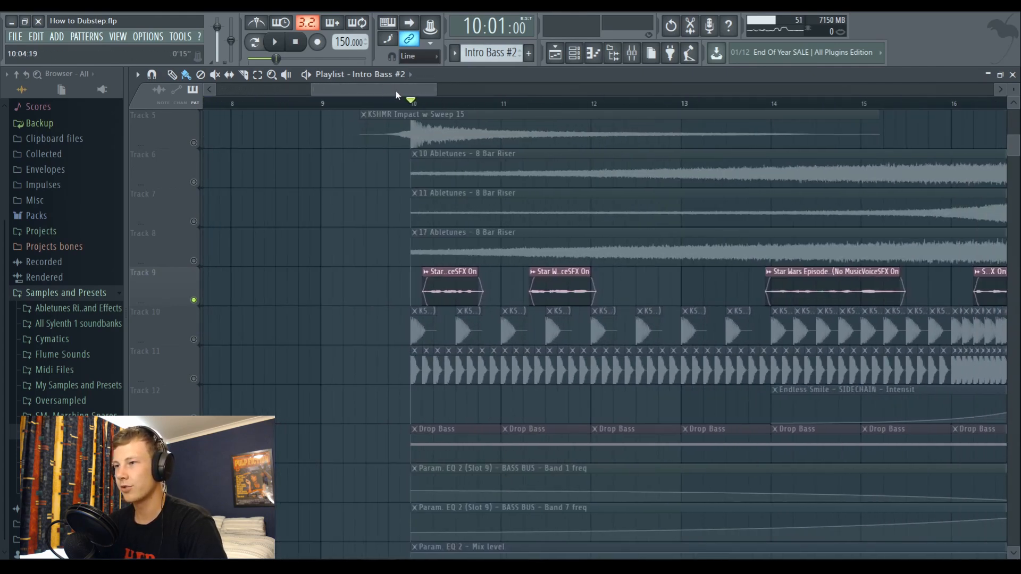
Play the four Star Wars voice clips on Track 9, skipping from bar 10 to bar 11, late bar 13 and bar 16
{"action": "key", "text": "space"}
{"action": "key", "text": "space"}
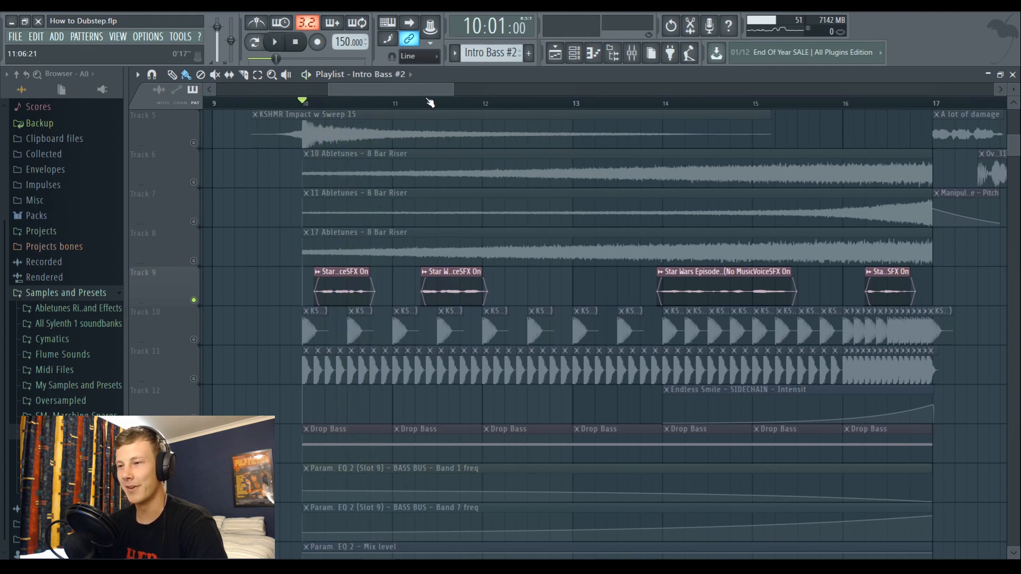
{"action": "key", "text": "space"}
{"action": "left_click", "coordinate": [414, 101]}
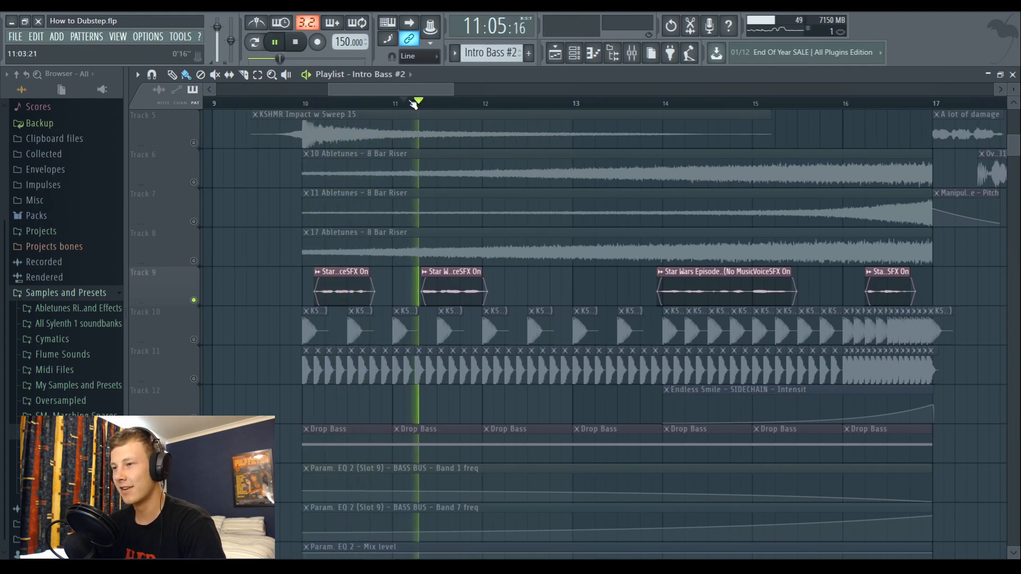
{"action": "left_click", "coordinate": [641, 102]}
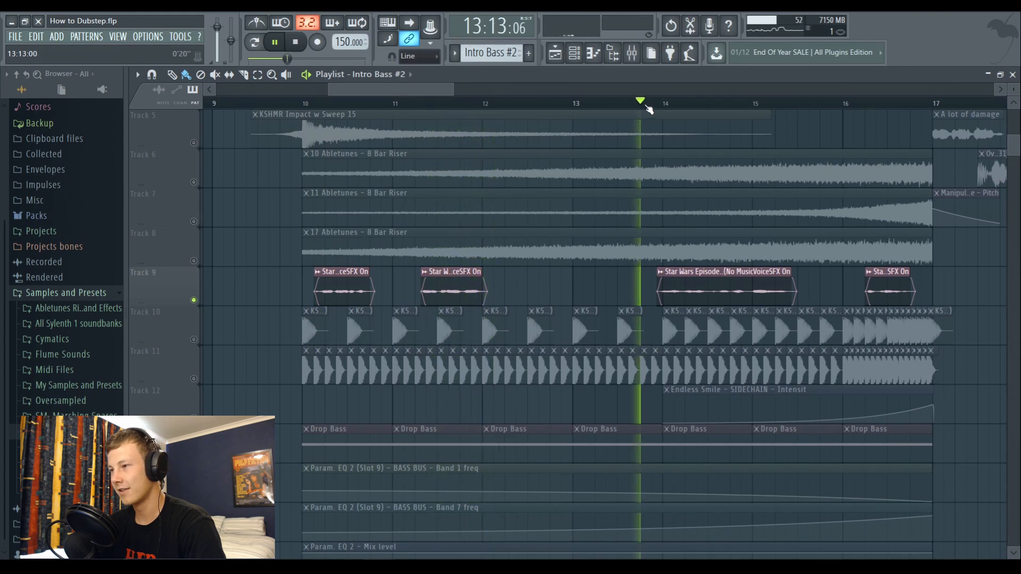
{"action": "left_click", "coordinate": [465, 89]}
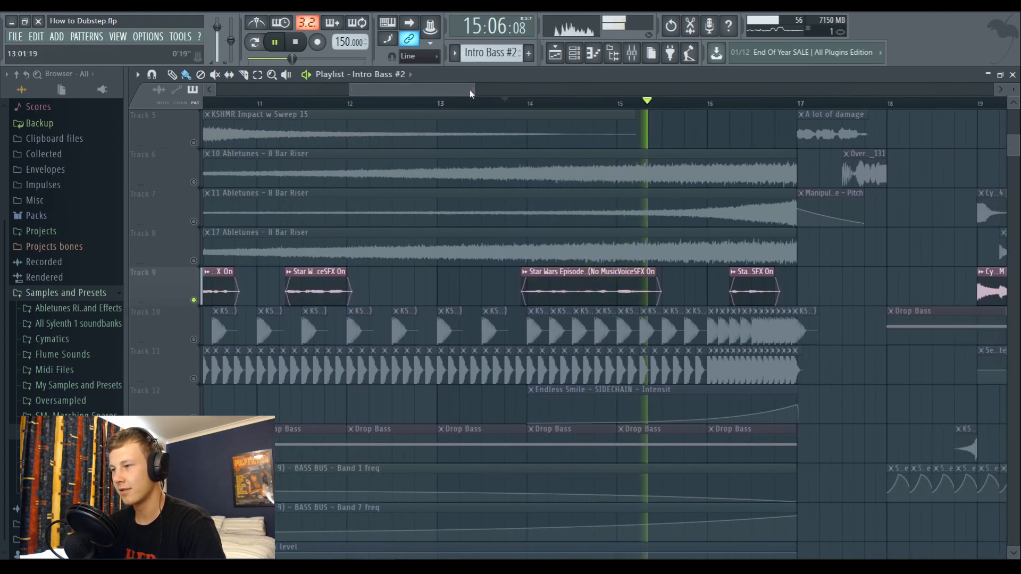
{"action": "left_click", "coordinate": [726, 102]}
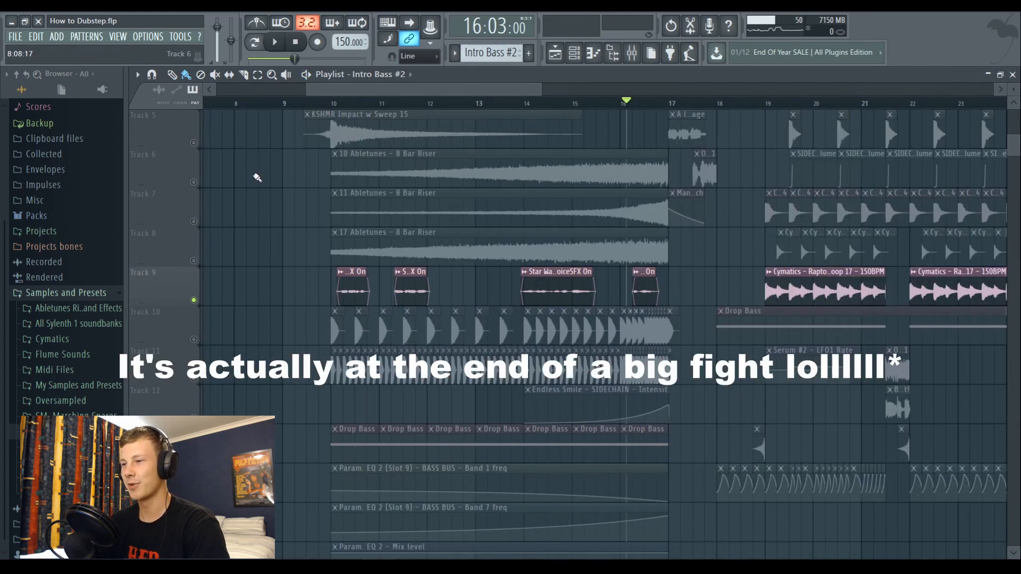
Unmute the risers on Tracks 6 to 8 and play them with the drums and voice clips, skipping to just before bar 14
{"action": "scroll", "coordinate": [255, 284], "scroll_direction": "down", "scroll_amount": 1}
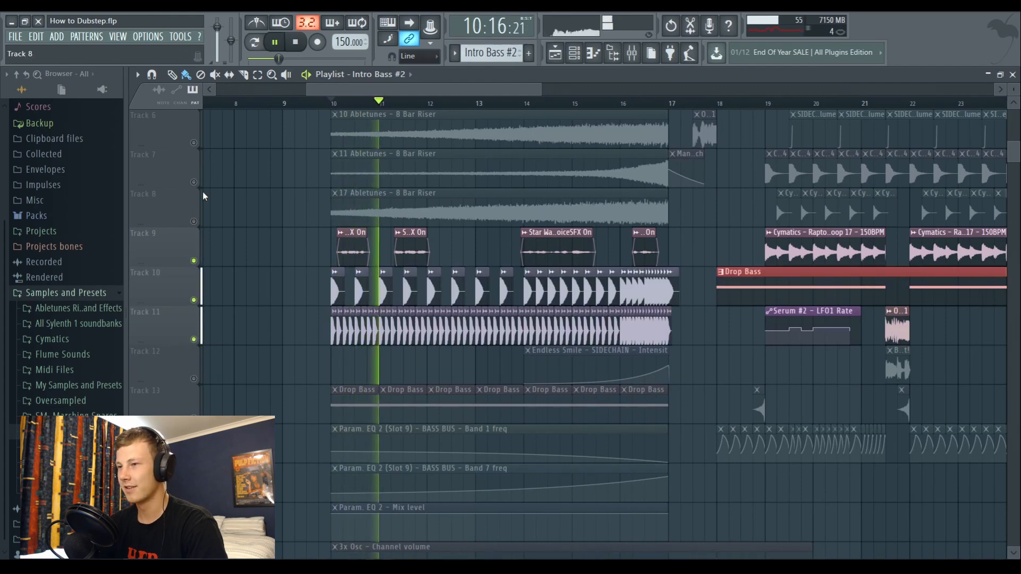
{"action": "left_click", "coordinate": [194, 182]}
{"action": "left_click", "coordinate": [193, 143]}
{"action": "left_click", "coordinate": [194, 221]}
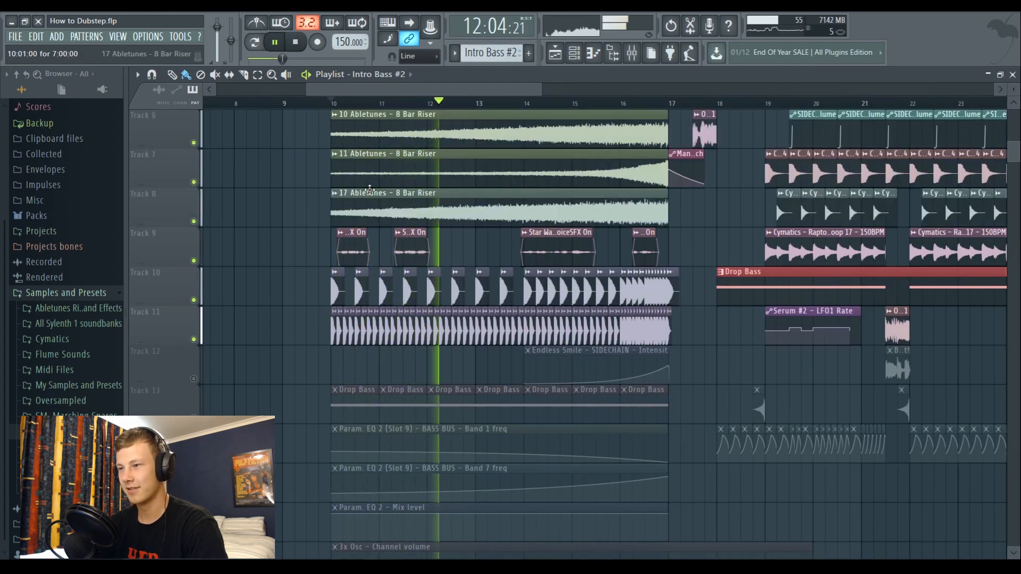
{"action": "left_click", "coordinate": [521, 103]}
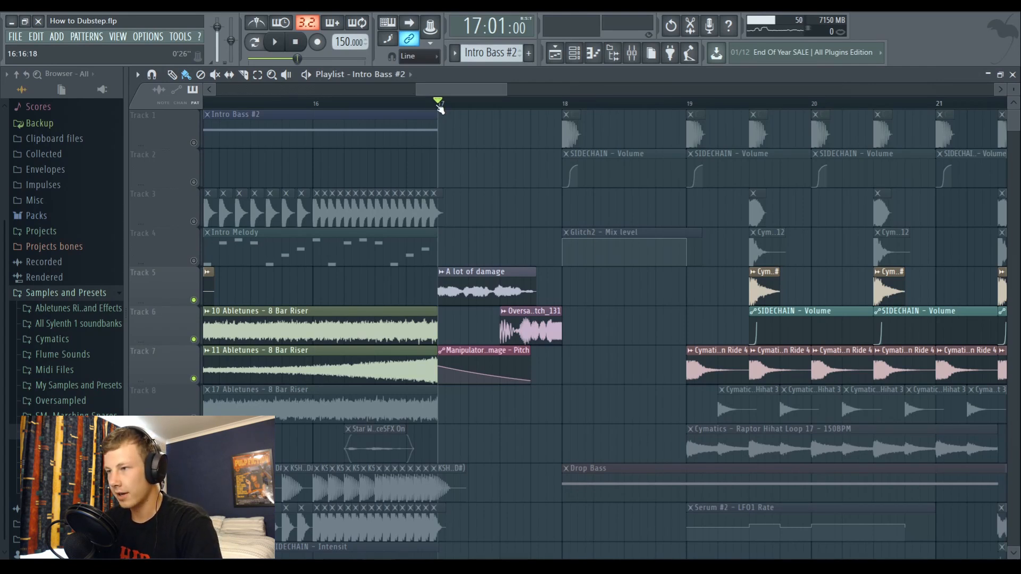
Select bar 17 in the playlist and play the A lot of damage vocal with its Manipulator pitch automation
{"action": "left_click_drag", "start_coordinate": [440, 109], "coordinate": [580, 225]}
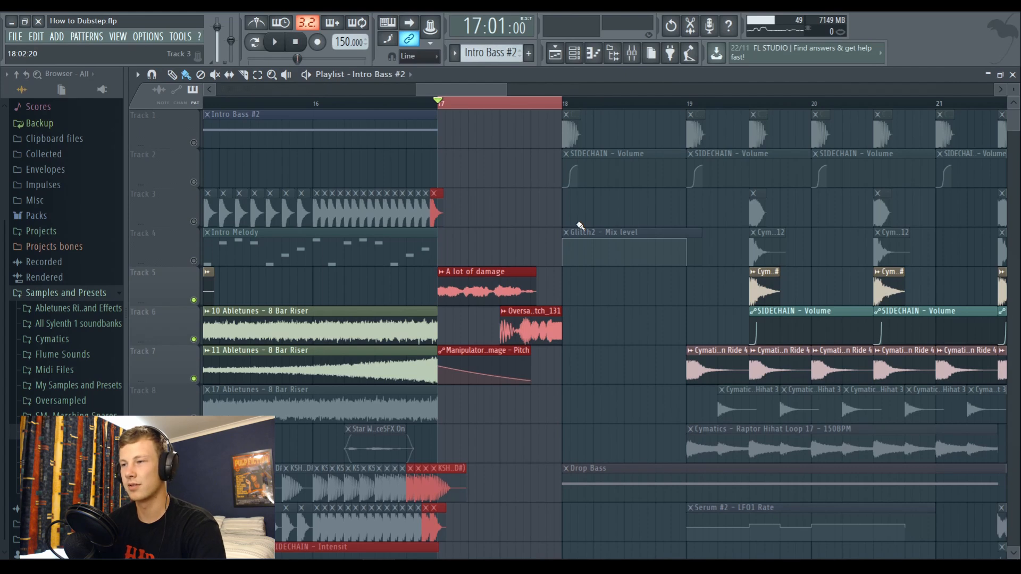
{"action": "key", "text": "space"}
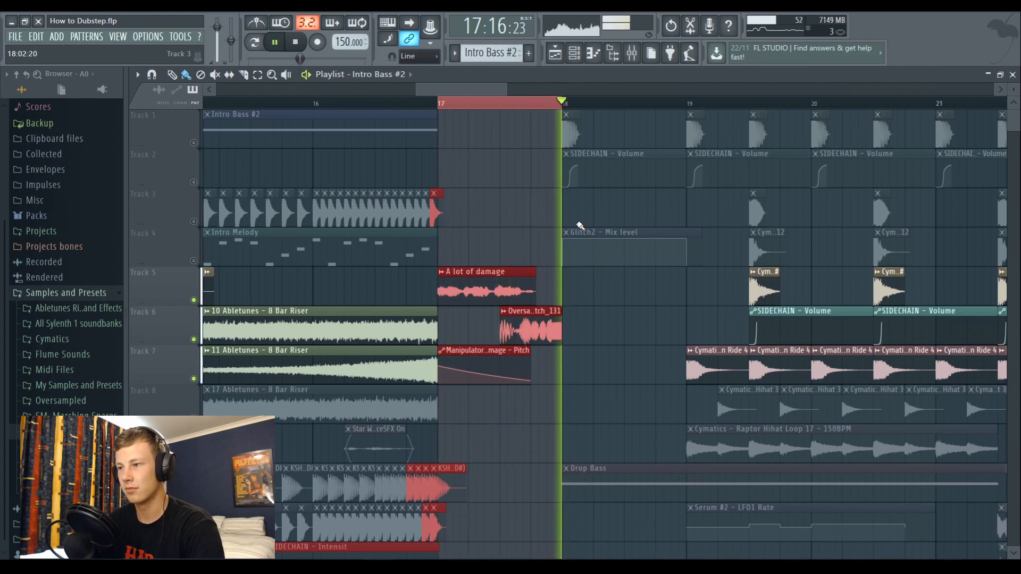
{"action": "key", "text": "space"}
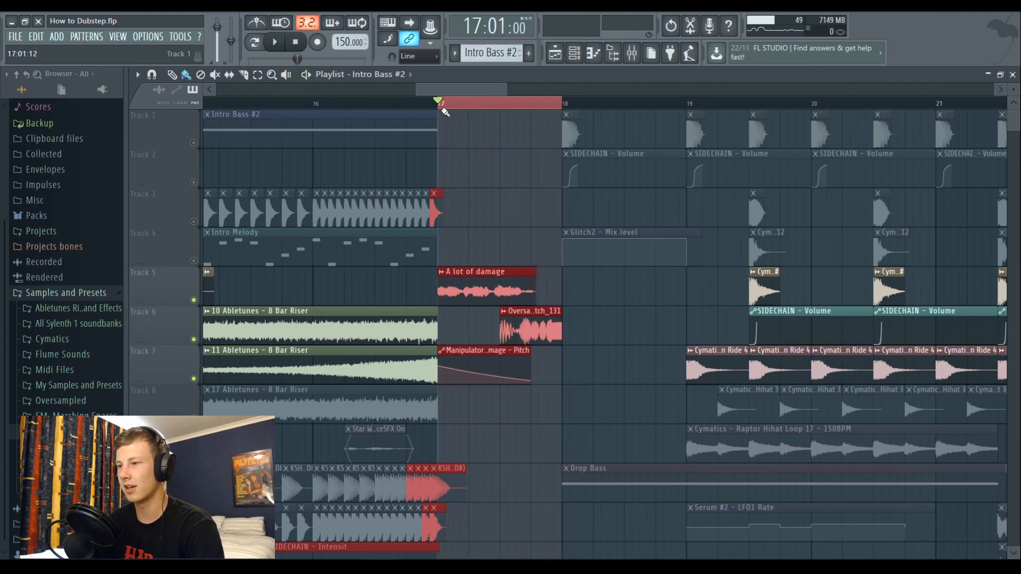
Show the effects chain of the A lot of damage channel in the mixer
{"action": "scroll", "coordinate": [445, 109], "scroll_direction": "up", "scroll_amount": 3}
{"action": "left_click_drag", "start_coordinate": [194, 340], "coordinate": [625, 142]}
{"action": "left_click", "coordinate": [633, 53]}
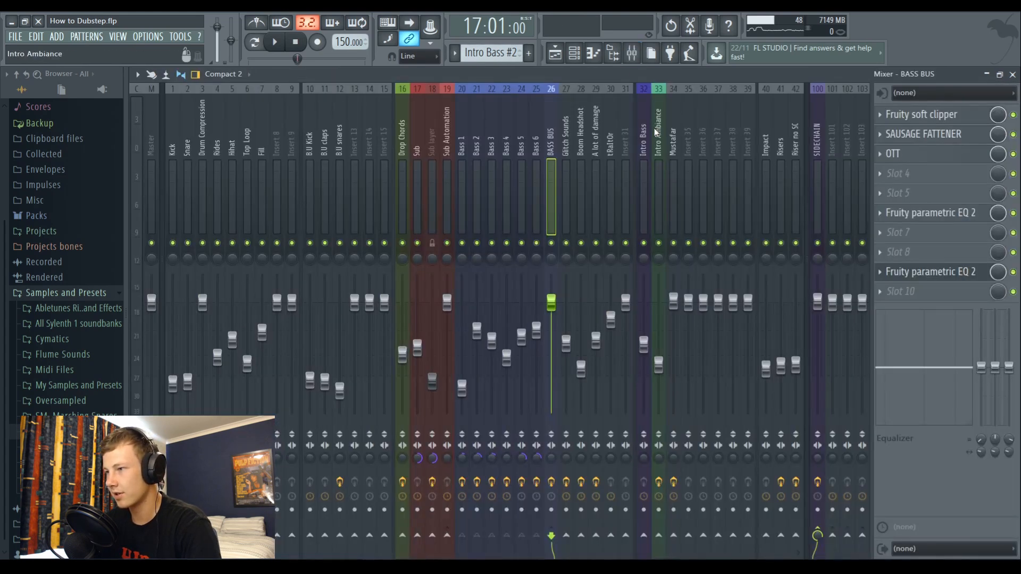
{"action": "left_click", "coordinate": [595, 135]}
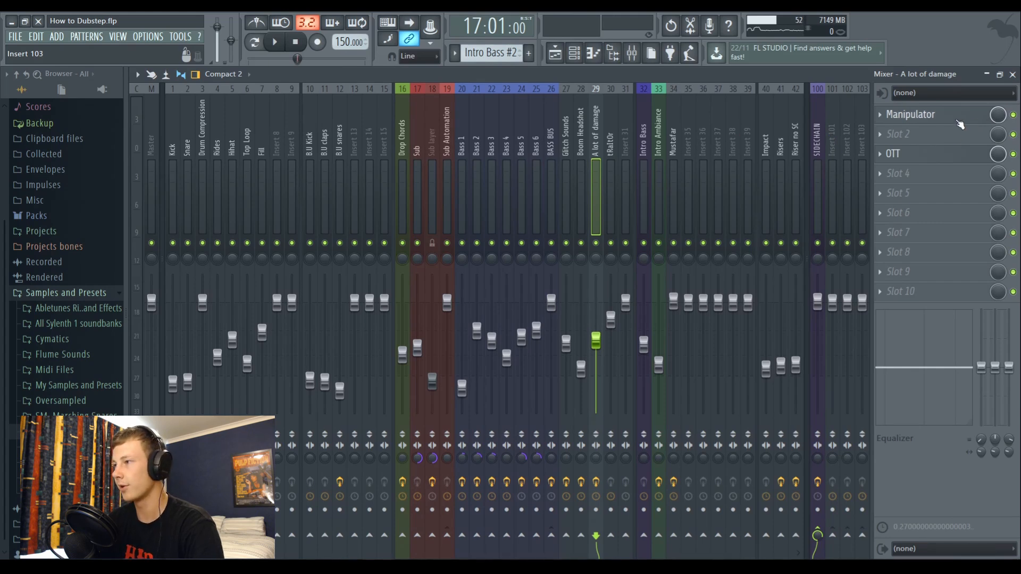
Open Manipulator on the A lot of damage channel, play bar 17 to watch its pitch automation, and check the OTT effect
{"action": "left_click", "coordinate": [910, 115]}
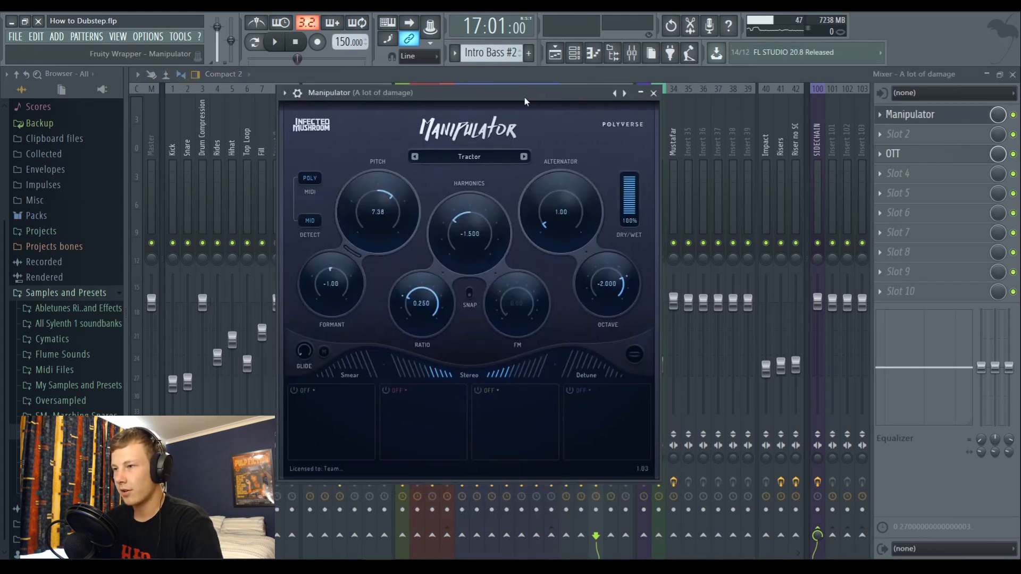
{"action": "key", "text": "space"}
{"action": "scroll", "coordinate": [383, 219], "scroll_direction": "down", "scroll_amount": 10}
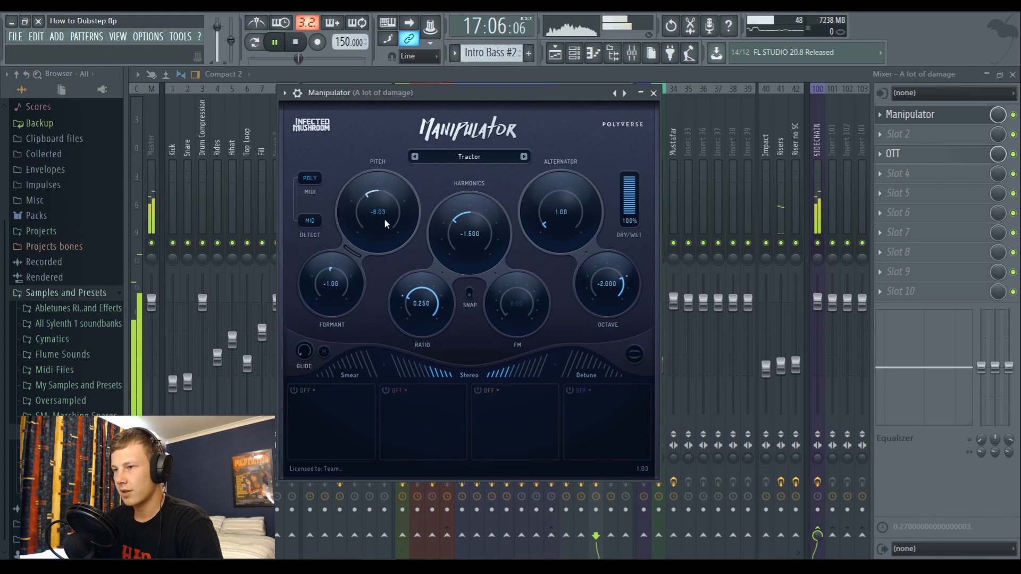
{"action": "key", "text": "space"}
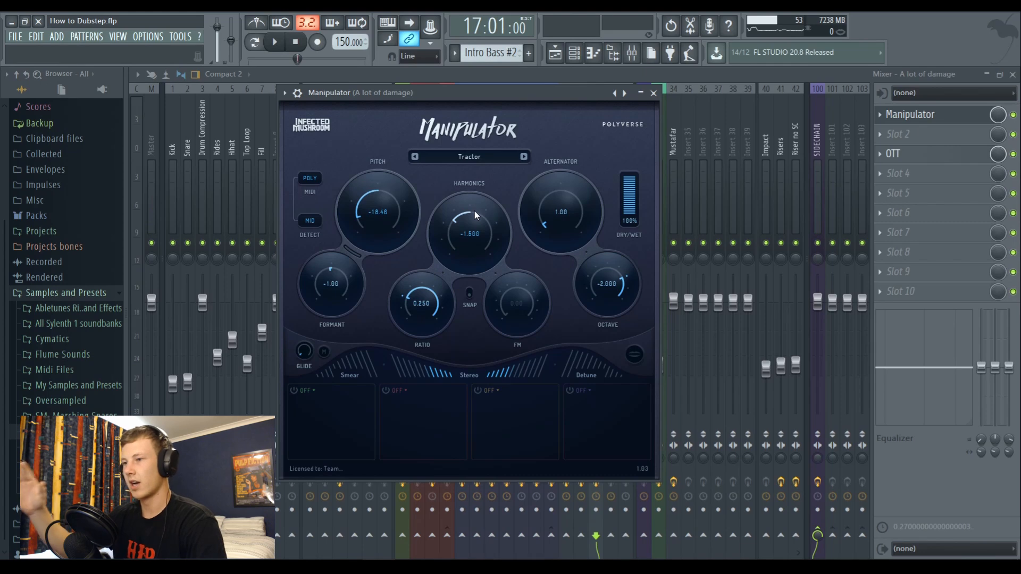
{"action": "key", "text": "space"}
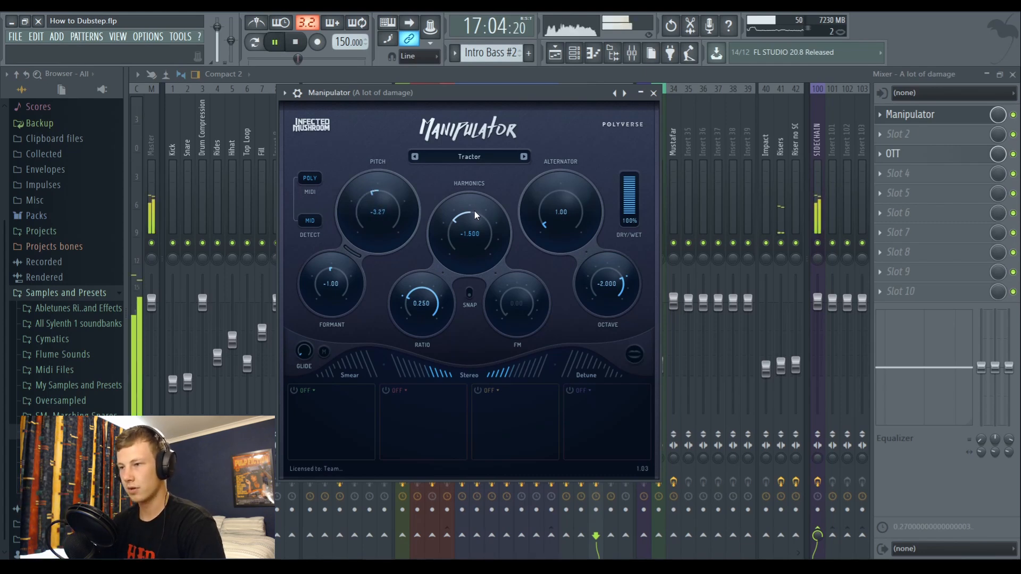
{"action": "key", "text": "space"}
{"action": "left_click", "coordinate": [939, 154]}
Isolate Track 6 in the playlist and play the Oversampled_NEBULA_glitch_131 sample from 17:09
{"action": "left_click", "coordinate": [554, 52]}
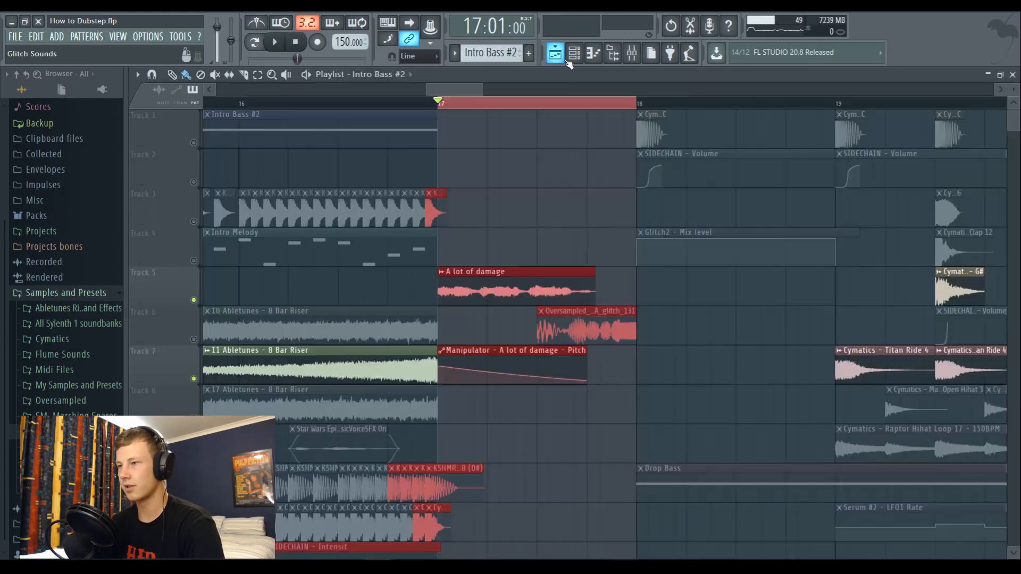
{"action": "key", "text": "space"}
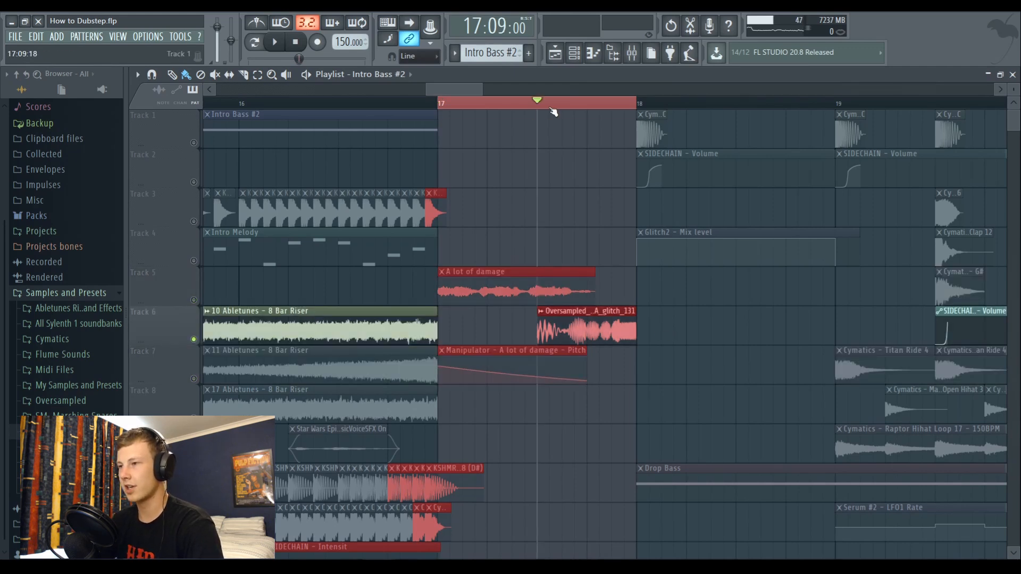
{"action": "scroll", "coordinate": [552, 110], "scroll_direction": "up", "scroll_amount": 2}
{"action": "scroll", "coordinate": [553, 110], "scroll_direction": "down", "scroll_amount": 2}
{"action": "key", "text": "space"}
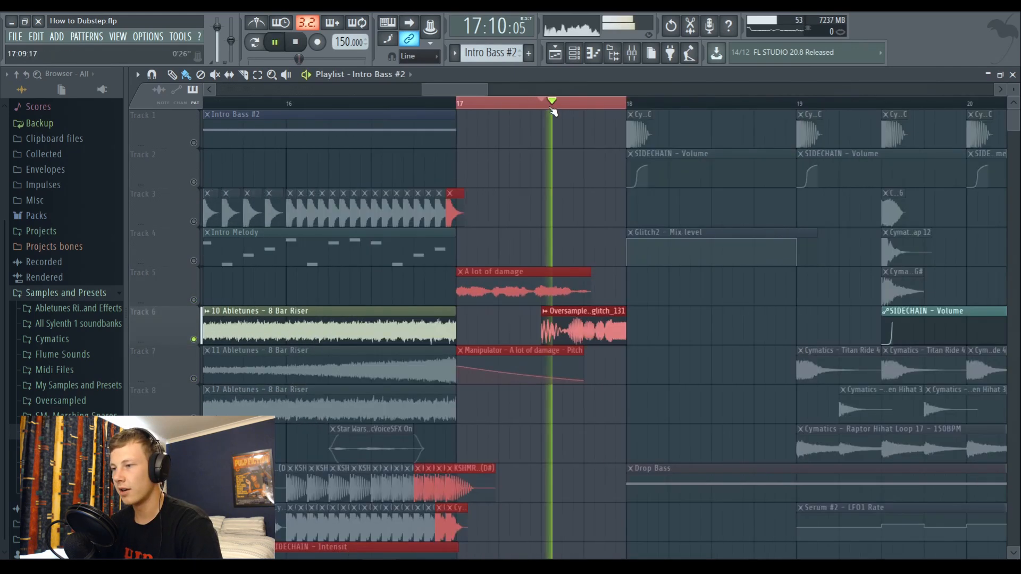
{"action": "key", "text": "space"}
Inspect the Oversampled_NEBULA_glitch_131 clip on Track 6
{"action": "left_click", "coordinate": [561, 317]}
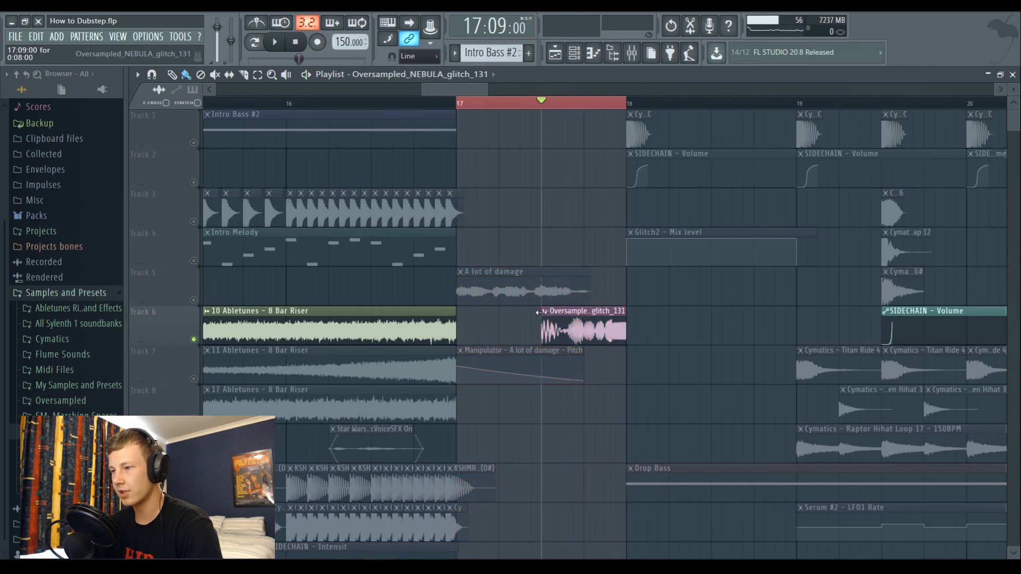
{"action": "double_click", "coordinate": [545, 316]}
{"action": "left_click", "coordinate": [551, 176]}
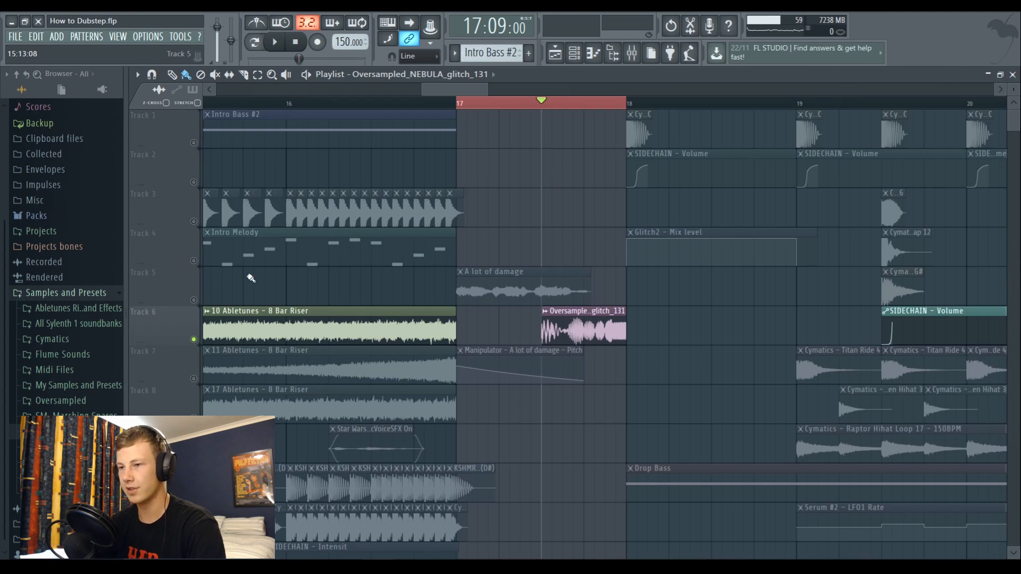
Unmute Tracks 5 and 7 and play the vocal together with the glitch sample from bar 17
{"action": "left_click", "coordinate": [203, 300]}
{"action": "left_click", "coordinate": [193, 378]}
{"action": "key", "text": "space"}
{"action": "left_click", "coordinate": [457, 105]}
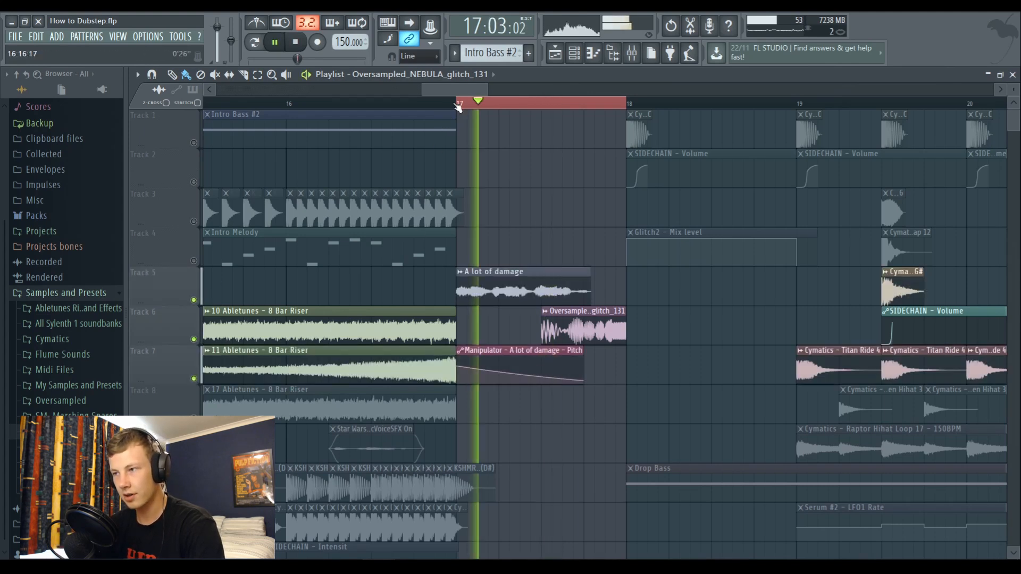
{"action": "key", "text": "space"}
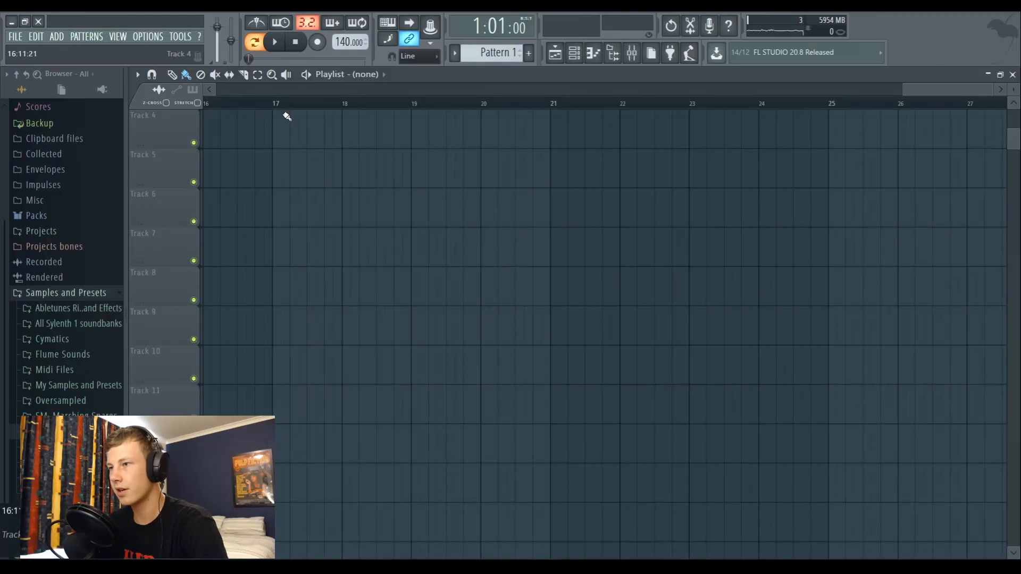
Set the empty project's tempo to 150 BPM and open the Serum instrument
{"action": "left_click_drag", "start_coordinate": [348, 42], "coordinate": [467, 347]}
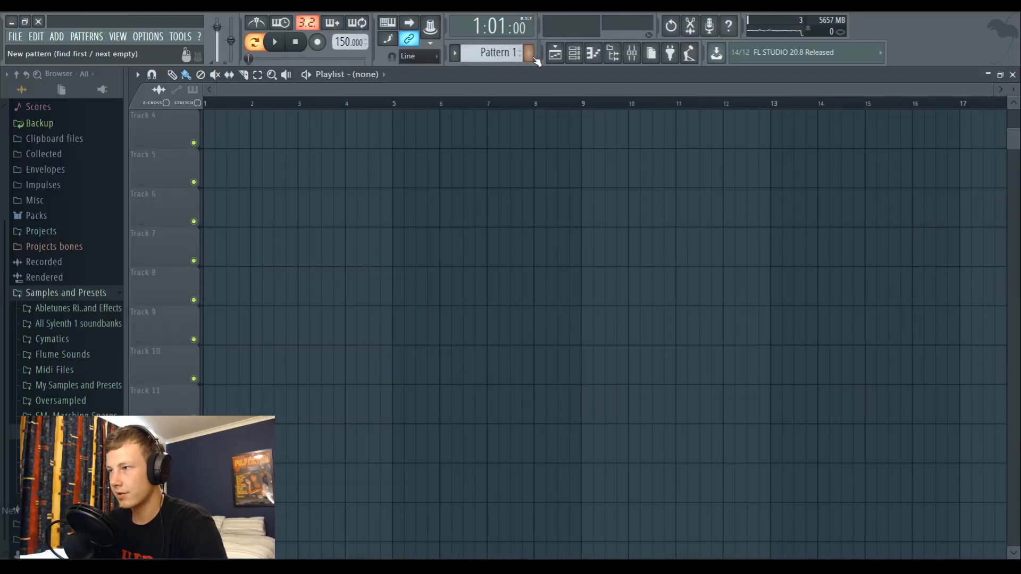
{"action": "left_click", "coordinate": [574, 53]}
{"action": "left_click", "coordinate": [439, 196]}
{"action": "left_click_drag", "start_coordinate": [429, 113], "coordinate": [425, 94]}
Place a two-step G#4 note at the start of bar 1 in Serum's piano roll
{"action": "key", "text": "F7"}
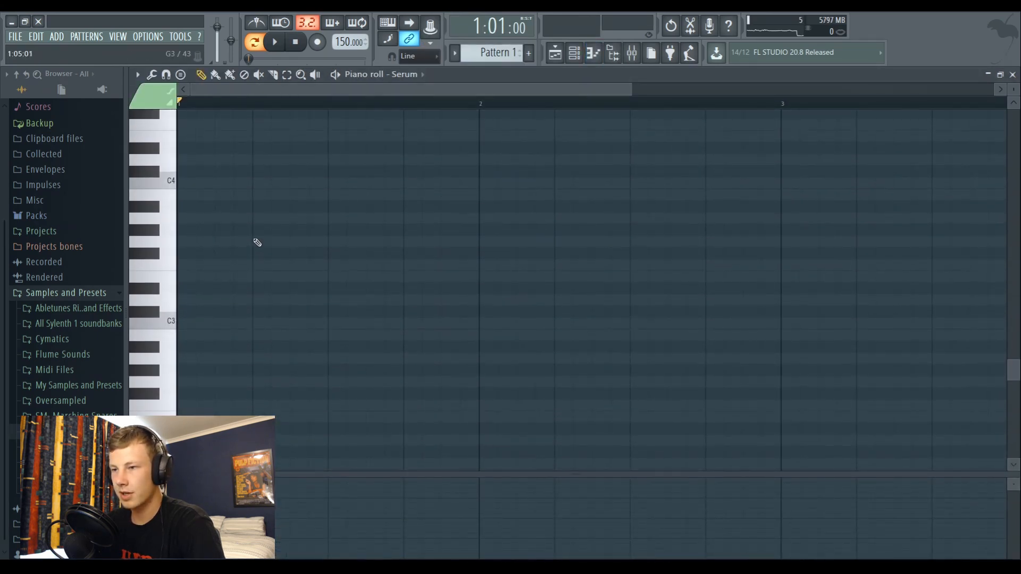
{"action": "scroll", "coordinate": [213, 228], "scroll_direction": "up", "scroll_amount": 3}
{"action": "left_click", "coordinate": [184, 217]}
{"action": "left_click_drag", "start_coordinate": [210, 218], "coordinate": [196, 200]}
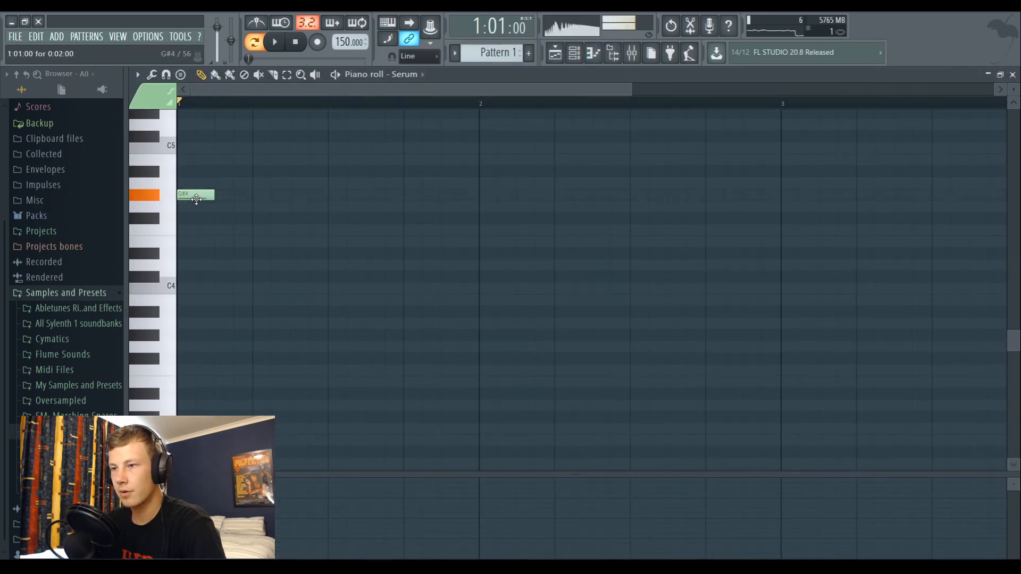
{"action": "key", "text": "F7"}
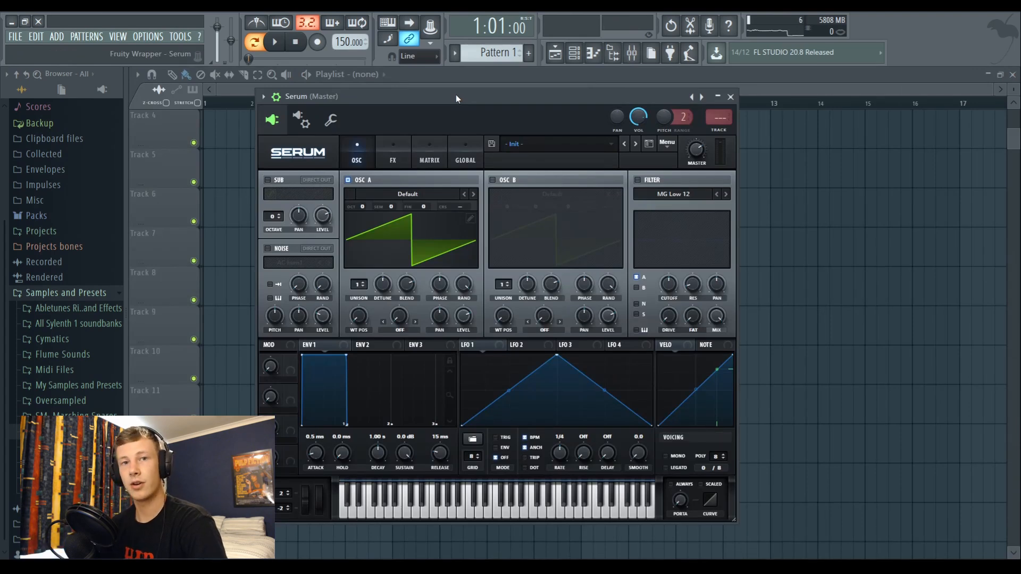
Load the Phase Werb [SL] wavetable into Serum's OSC A
{"action": "left_click_drag", "start_coordinate": [455, 95], "coordinate": [456, 97]}
{"action": "left_click", "coordinate": [387, 202]}
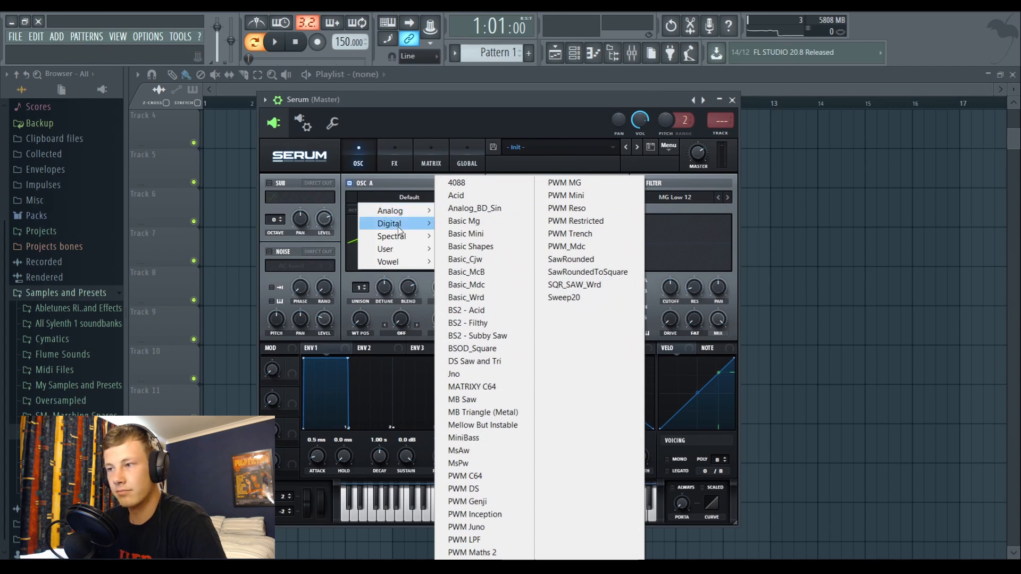
{"action": "mouse_move", "coordinate": [405, 237]}
{"action": "left_click", "coordinate": [474, 196]}
{"action": "left_click", "coordinate": [474, 197]}
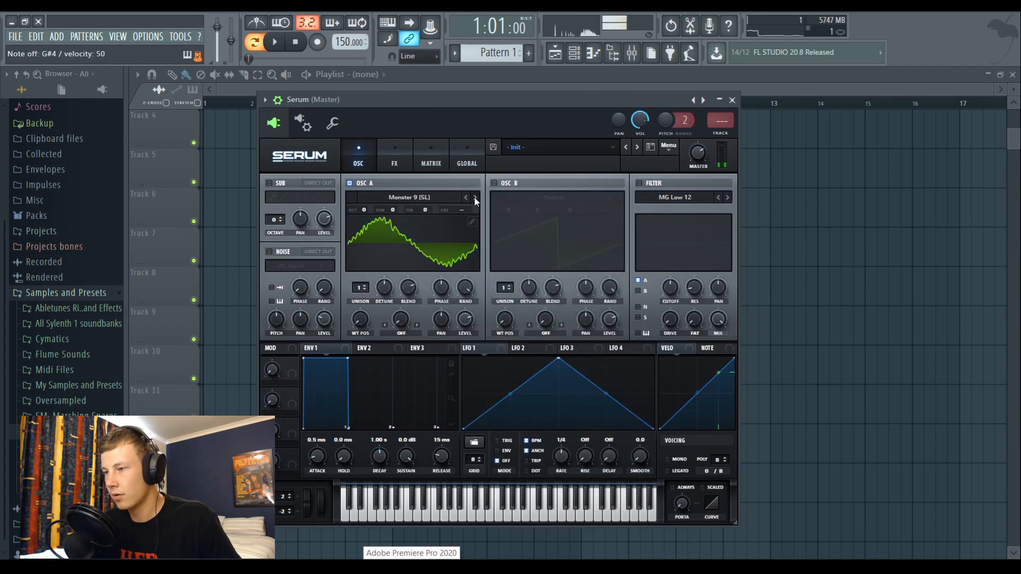
{"action": "left_click", "coordinate": [474, 197]}
{"action": "left_click", "coordinate": [474, 197]}
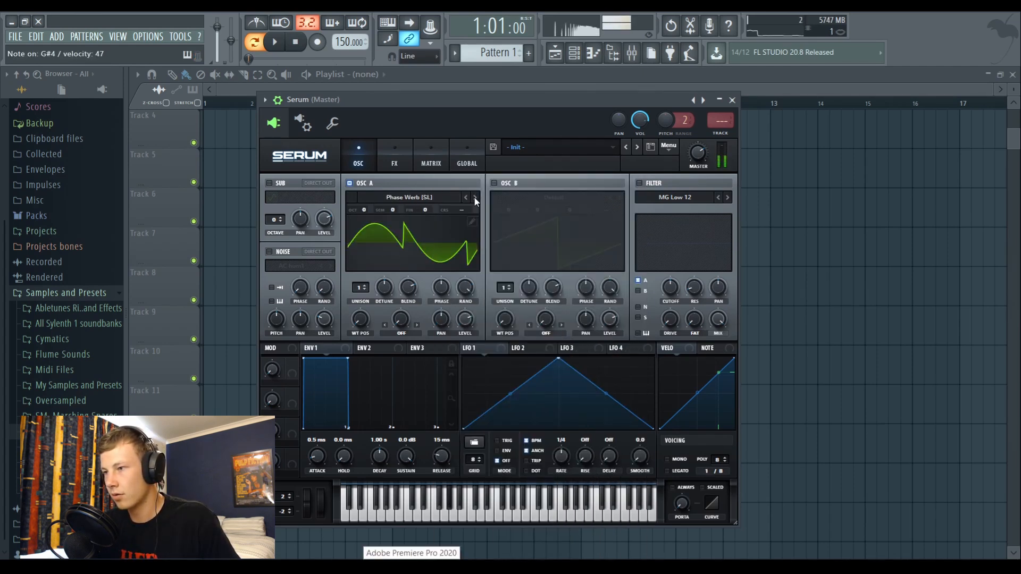
Set OSC A's octave to -2 and its wavetable position to 188
{"action": "left_click_drag", "start_coordinate": [383, 266], "coordinate": [359, 346]}
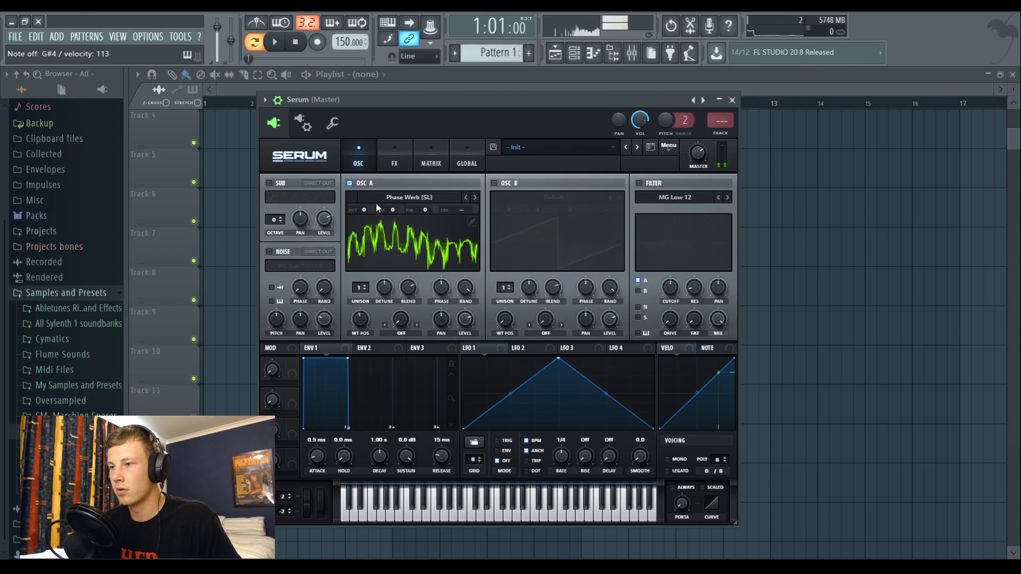
{"action": "left_click_drag", "start_coordinate": [367, 210], "coordinate": [365, 240]}
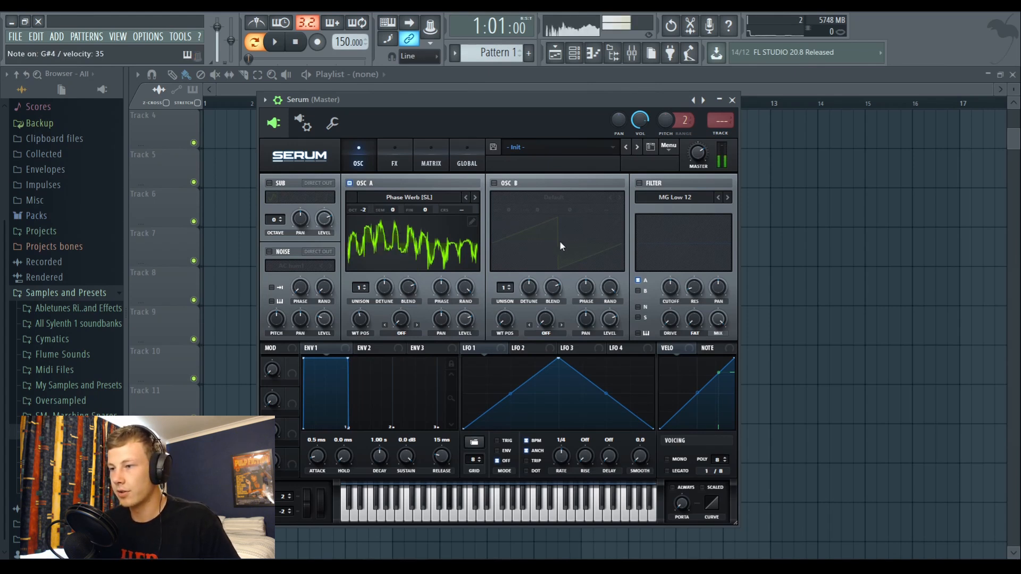
{"action": "left_click_drag", "start_coordinate": [360, 319], "coordinate": [368, 301]}
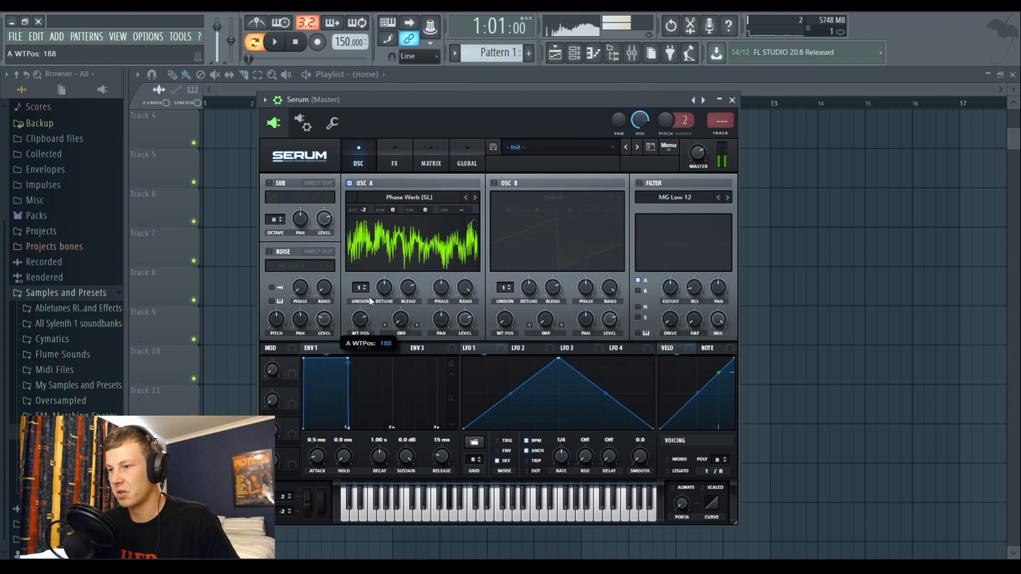
Shape LFO 1 with a curved-in rise to the central peak and a rounded, bulging fall at the end
{"action": "mouse_move", "coordinate": [558, 358]}
{"action": "left_mouse_down"}
{"action": "mouse_move", "coordinate": [511, 351]}
{"action": "mouse_move", "coordinate": [558, 355]}
{"action": "left_mouse_up"}
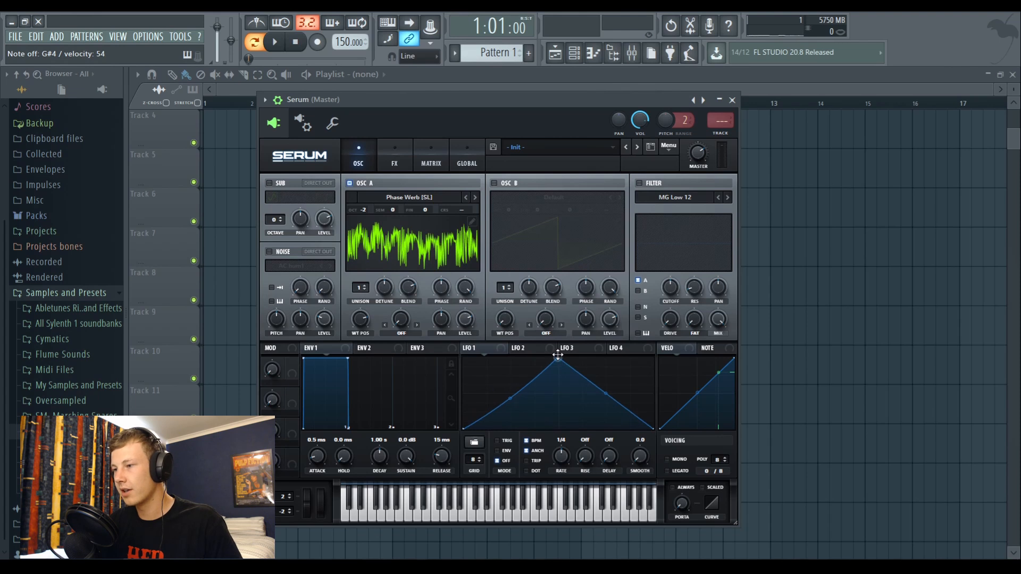
{"action": "left_click_drag", "start_coordinate": [610, 395], "coordinate": [616, 374]}
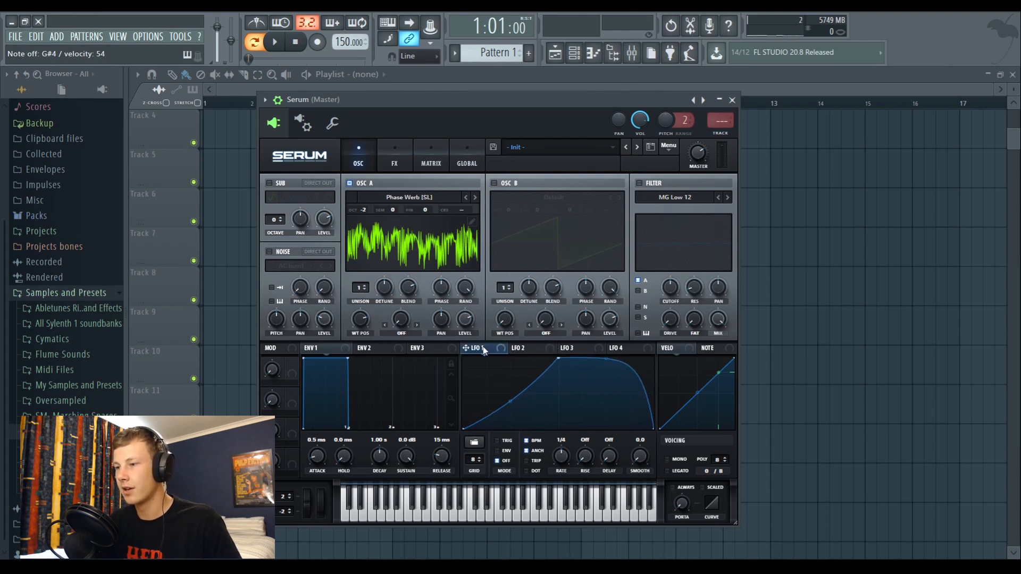
{"action": "left_click_drag", "start_coordinate": [514, 404], "coordinate": [521, 407]}
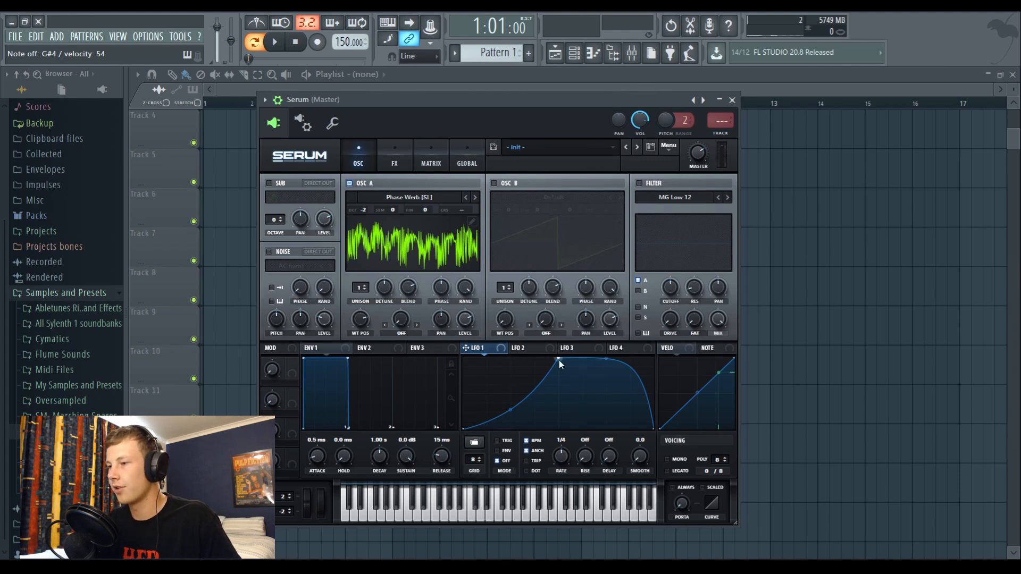
Assign LFO 1 to OSC A's level, set at 0%, and play the pattern to hear it
{"action": "left_click_drag", "start_coordinate": [493, 355], "coordinate": [464, 321]}
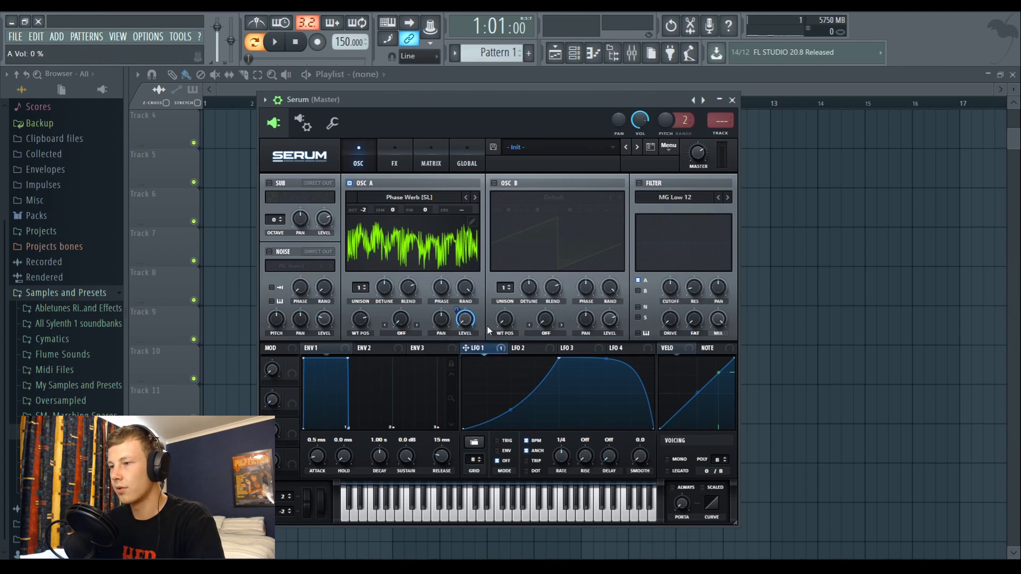
{"action": "key", "text": "space"}
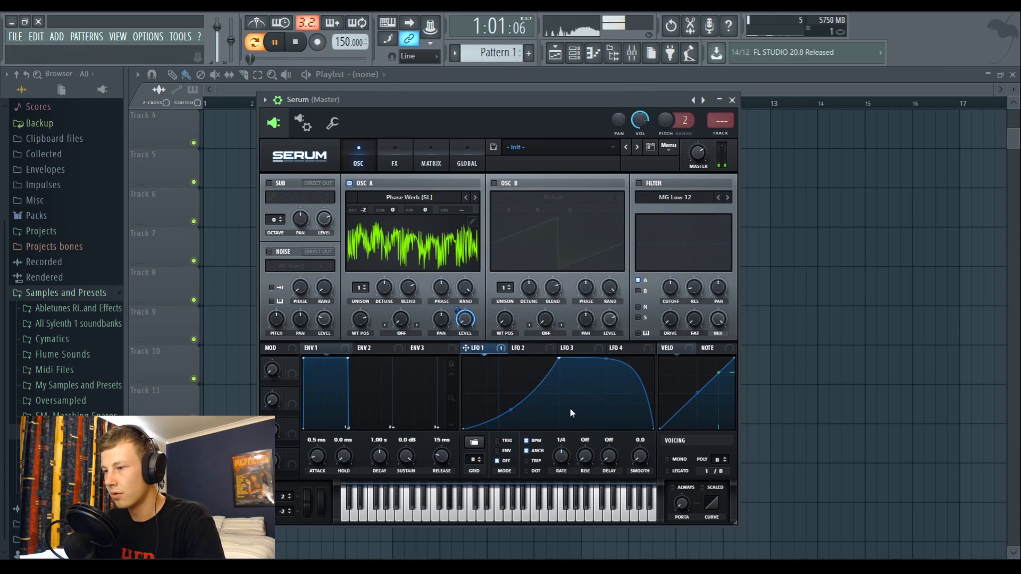
{"action": "key", "text": "space"}
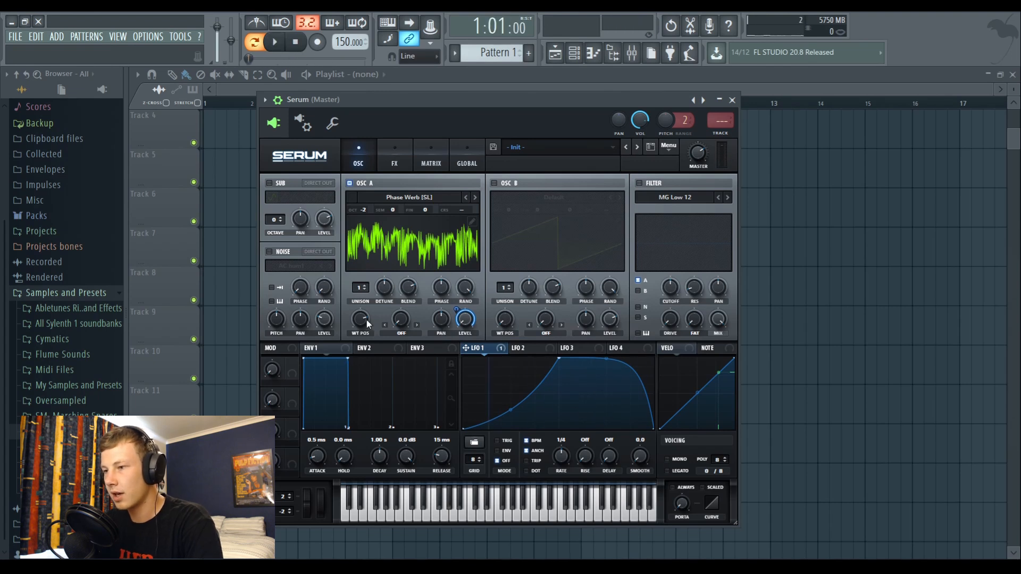
Set OSC A's wavetable position to 186 and audition the pattern
{"action": "left_click_drag", "start_coordinate": [366, 320], "coordinate": [366, 325]}
{"action": "key", "text": "space"}
{"action": "key", "text": "space"}
{"action": "key", "text": "space"}
{"action": "key", "text": "space"}
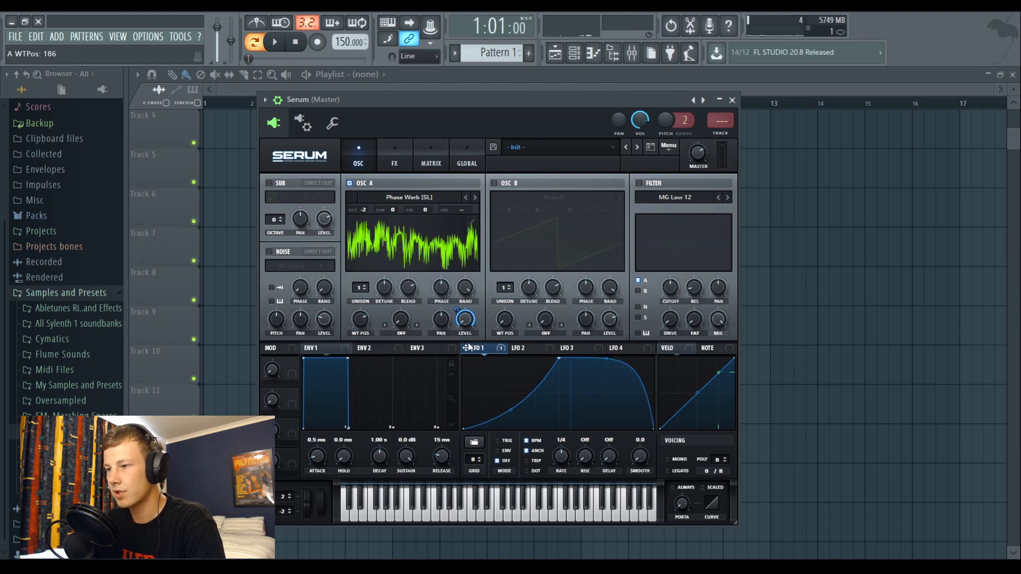
Assign LFO 1 to OSC A's wavetable position and audition the modulated sound
{"action": "left_click_drag", "start_coordinate": [466, 348], "coordinate": [364, 270]}
{"action": "key", "text": "space"}
{"action": "key", "text": "space"}
{"action": "key", "text": "space"}
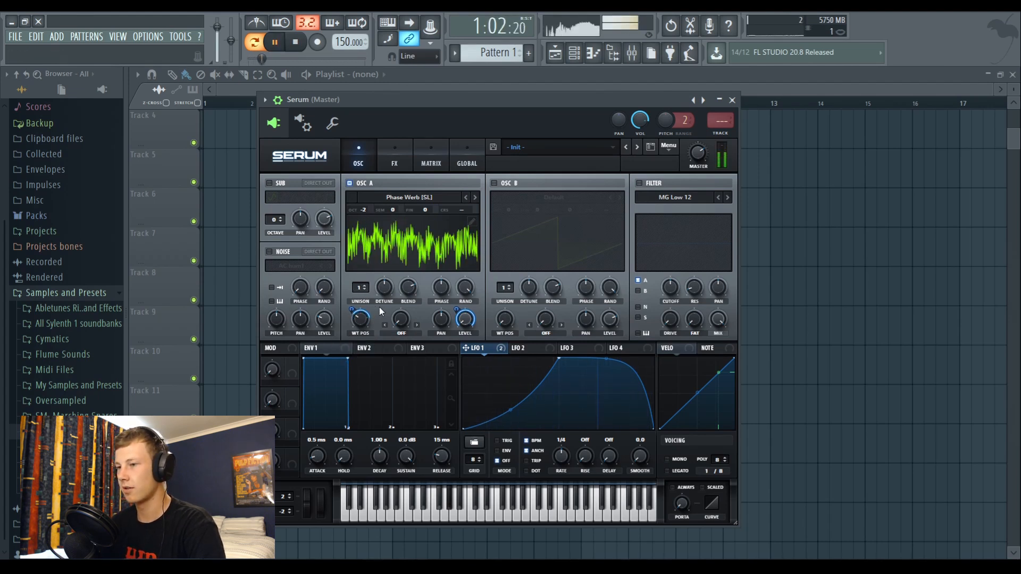
{"action": "key", "text": "space"}
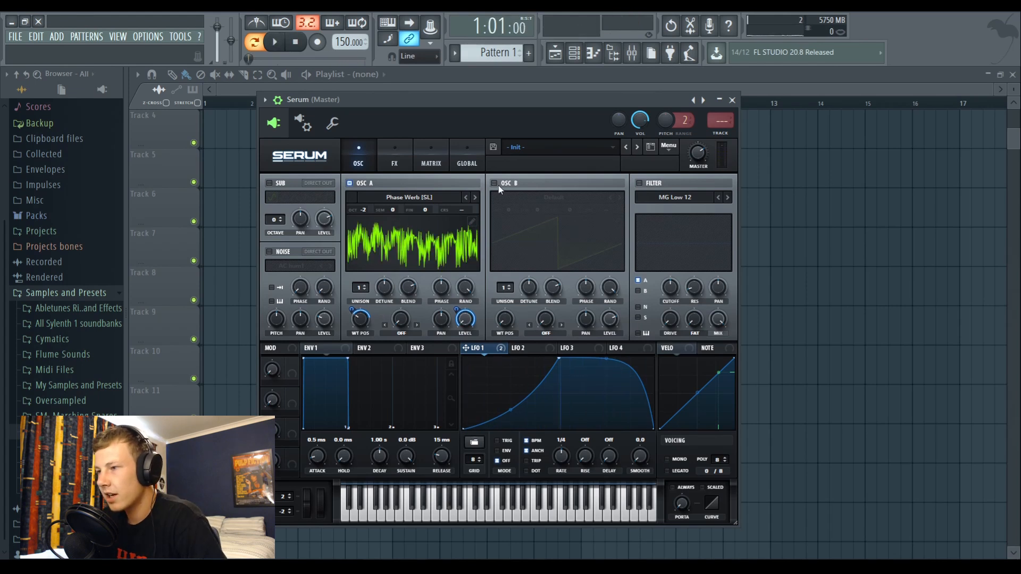
Turn on OSC B and set OSC A's warp to FM (from B) at 62%, auditioning it with LFO 1 modulation
{"action": "left_click", "coordinate": [495, 183]}
{"action": "left_click", "coordinate": [554, 197]}
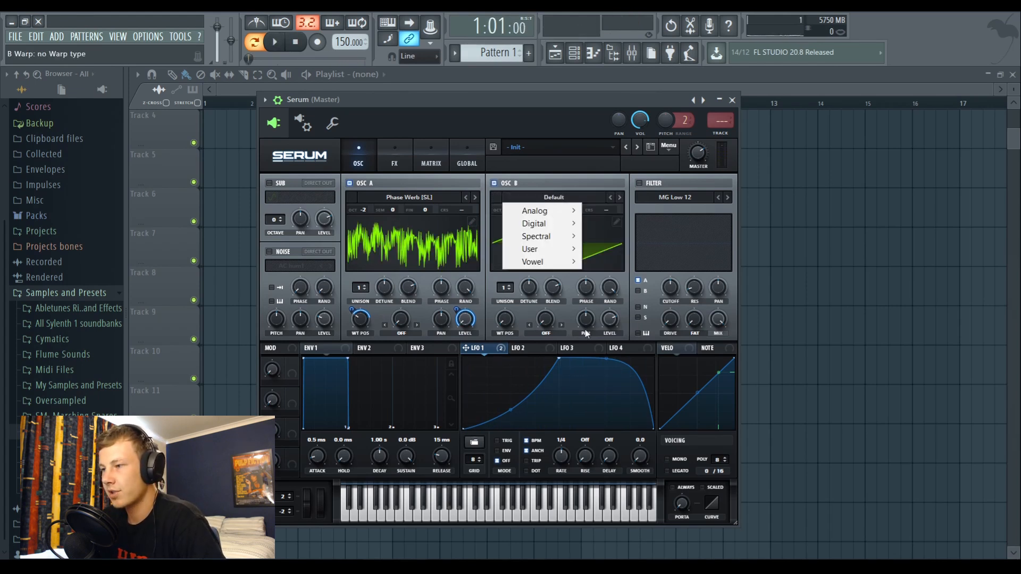
{"action": "left_click", "coordinate": [616, 319]}
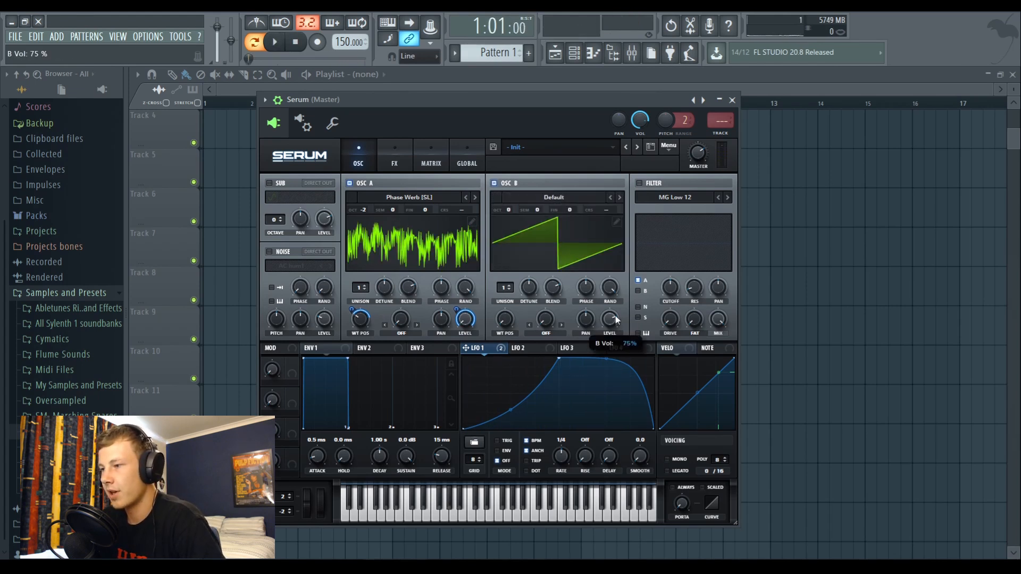
{"action": "left_click", "coordinate": [400, 334]}
{"action": "left_click", "coordinate": [460, 307]}
{"action": "key", "text": "space"}
{"action": "left_click_drag", "start_coordinate": [399, 319], "coordinate": [408, 298]}
{"action": "key", "text": "space"}
Remove the LFO 1 modulation from OSC A's warp amount and turn off OSC B
{"action": "right_click", "coordinate": [400, 319]}
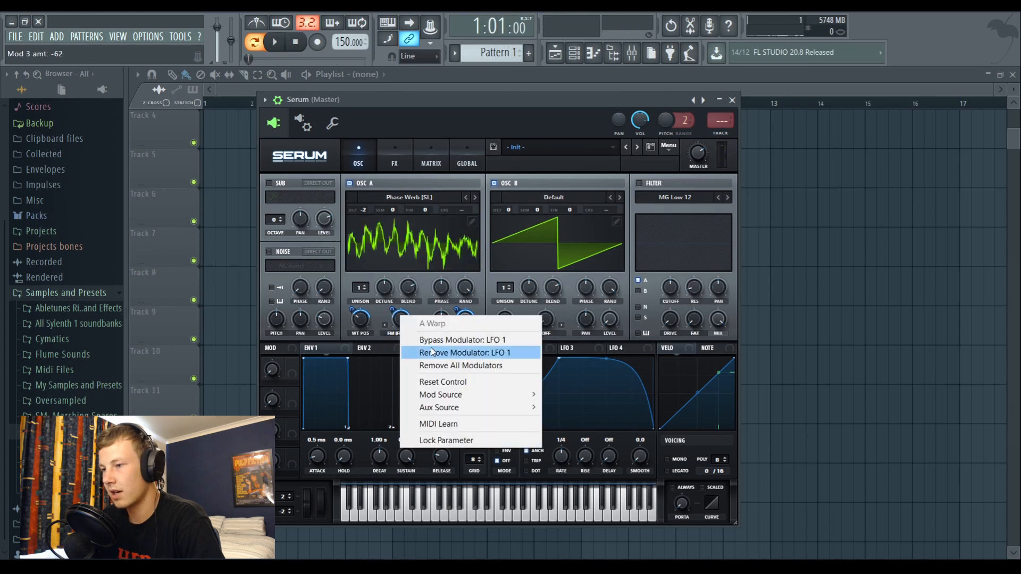
{"action": "left_click", "coordinate": [426, 380]}
{"action": "left_click", "coordinate": [494, 183]}
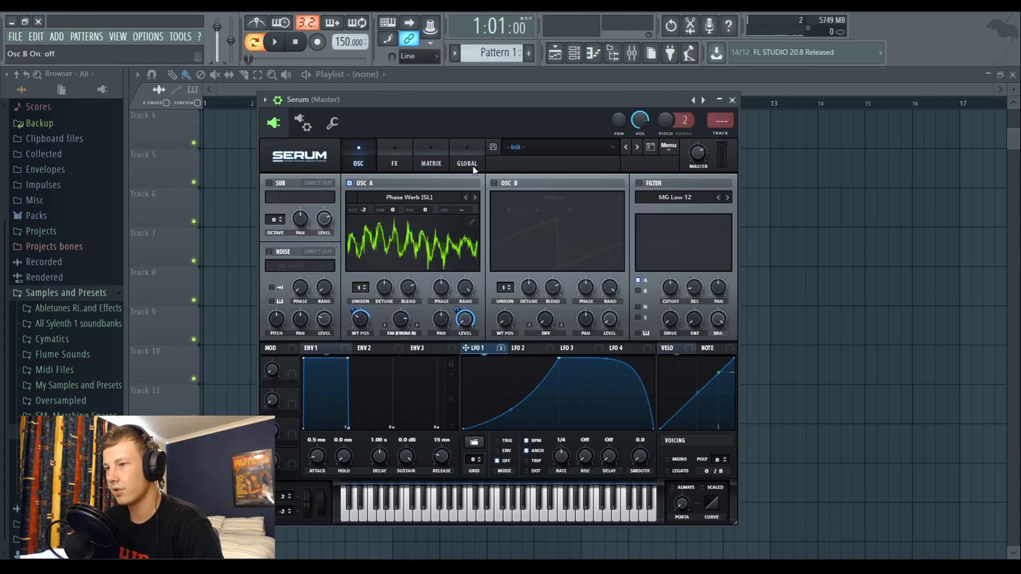
Change OSC A's warp mode to Asym + and raise its amount to 65%, auditioning the pattern
{"action": "left_click", "coordinate": [401, 333]}
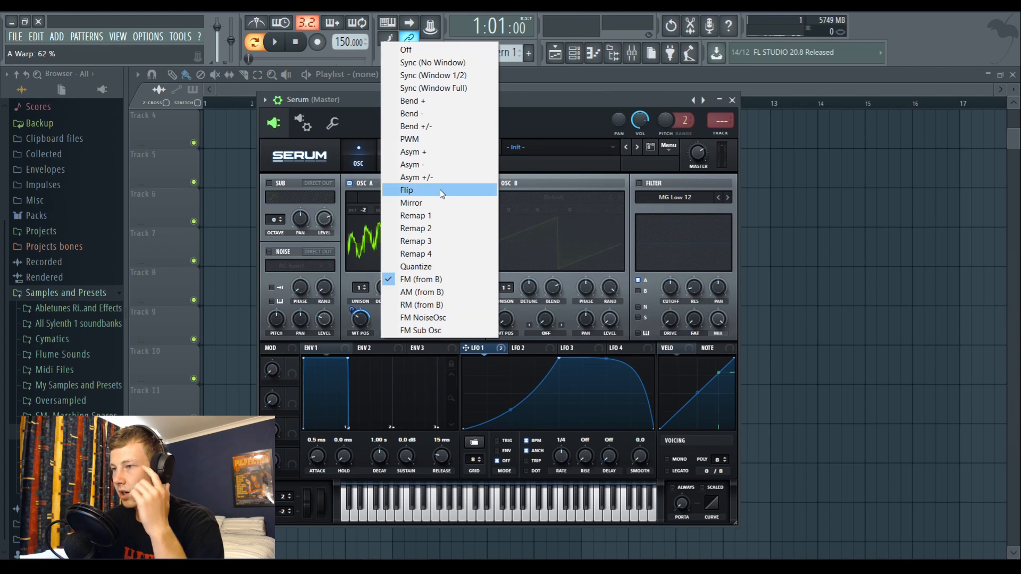
{"action": "left_click", "coordinate": [421, 154]}
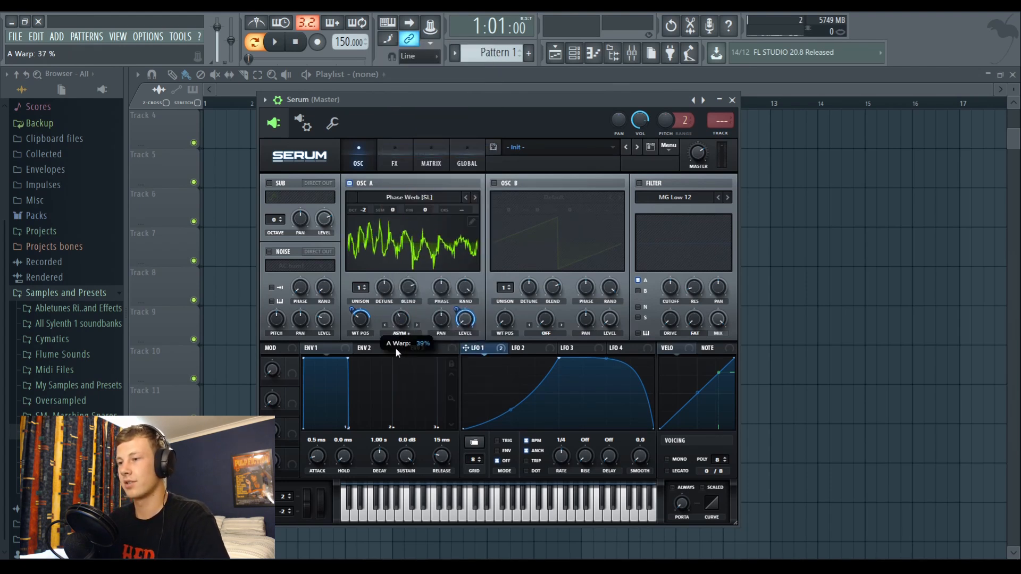
{"action": "key", "text": "space"}
{"action": "left_click_drag", "start_coordinate": [401, 324], "coordinate": [417, 289]}
{"action": "key", "text": "space"}
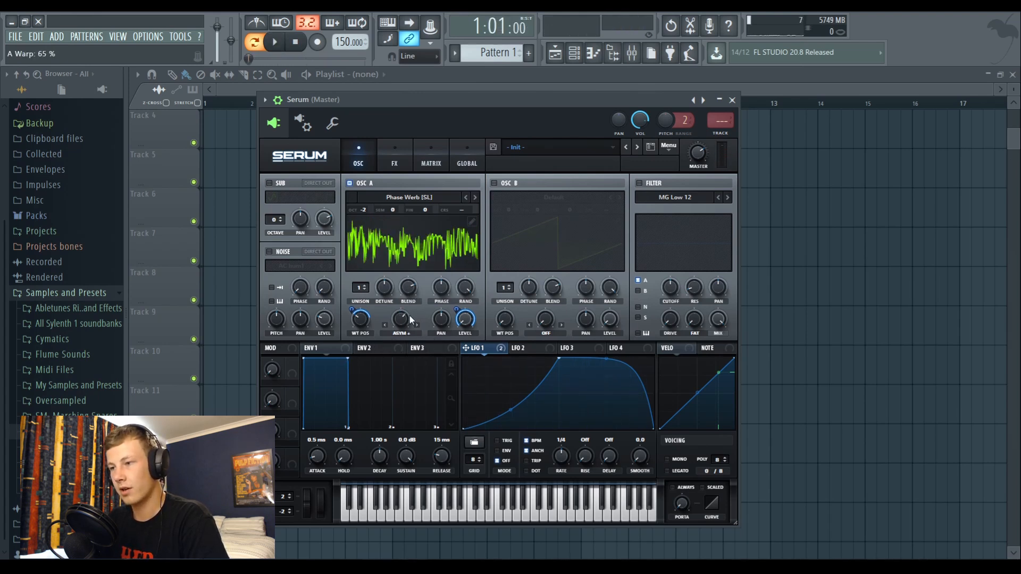
Lower OSC A's warp to 34%, modulate it with LFO 1 by 46, and audition the result
{"action": "left_click_drag", "start_coordinate": [401, 326], "coordinate": [399, 363]}
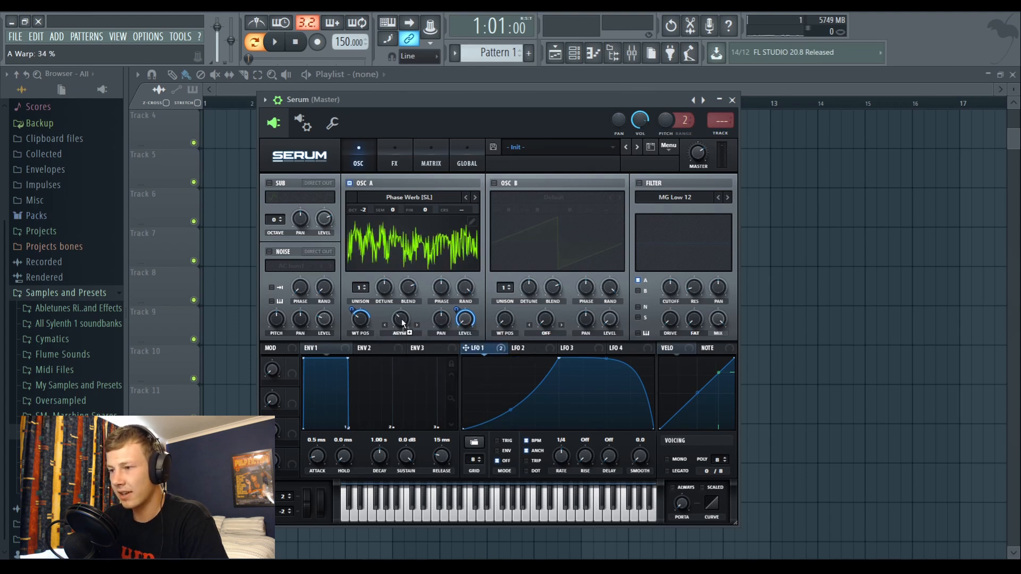
{"action": "key", "text": "space"}
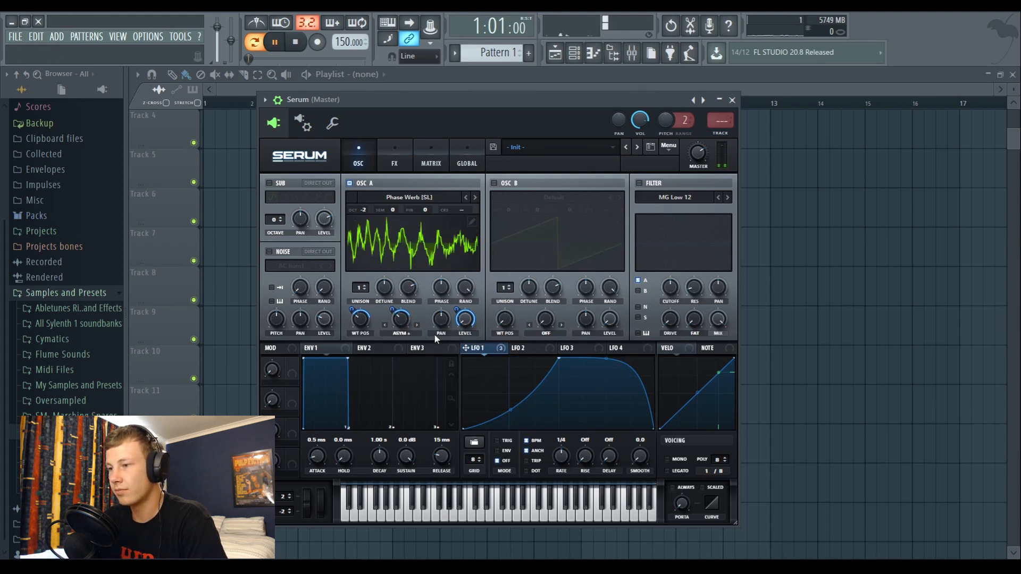
{"action": "key", "text": "space"}
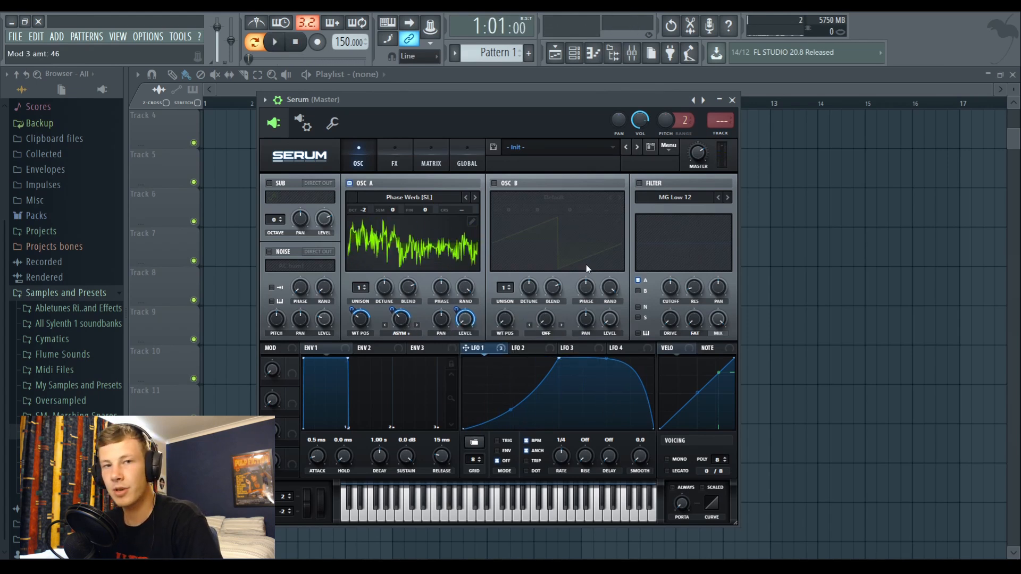
Turn on the filter, try Flg +, and settle on HP 12 with LFO 1 modulating its cutoff while auditioning
{"action": "left_click", "coordinate": [675, 196]}
{"action": "mouse_move", "coordinate": [668, 236]}
{"action": "left_click", "coordinate": [750, 284]}
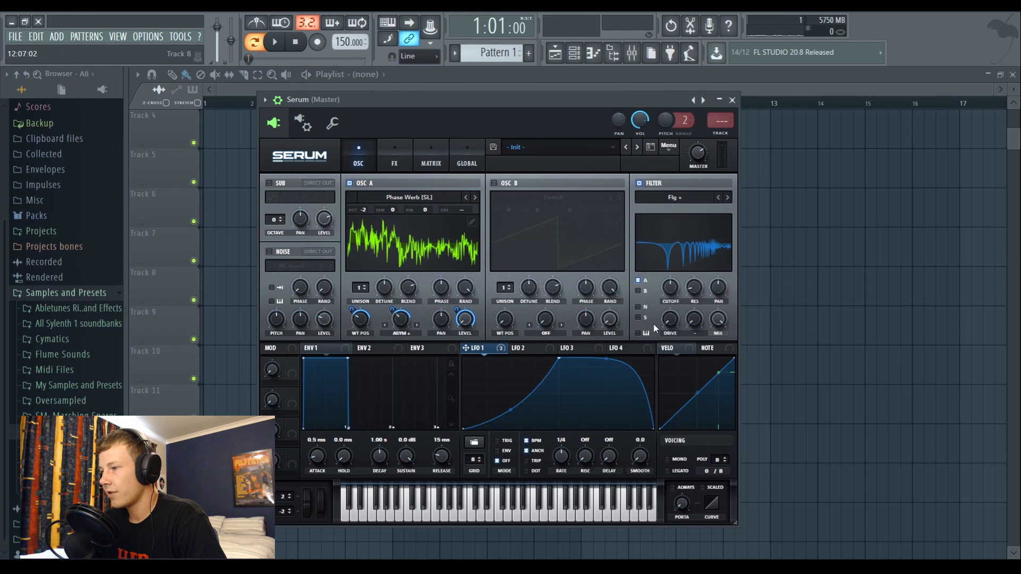
{"action": "left_click_drag", "start_coordinate": [671, 291], "coordinate": [670, 316]}
{"action": "left_click", "coordinate": [675, 197]}
{"action": "left_click", "coordinate": [752, 296]}
{"action": "key", "text": "space"}
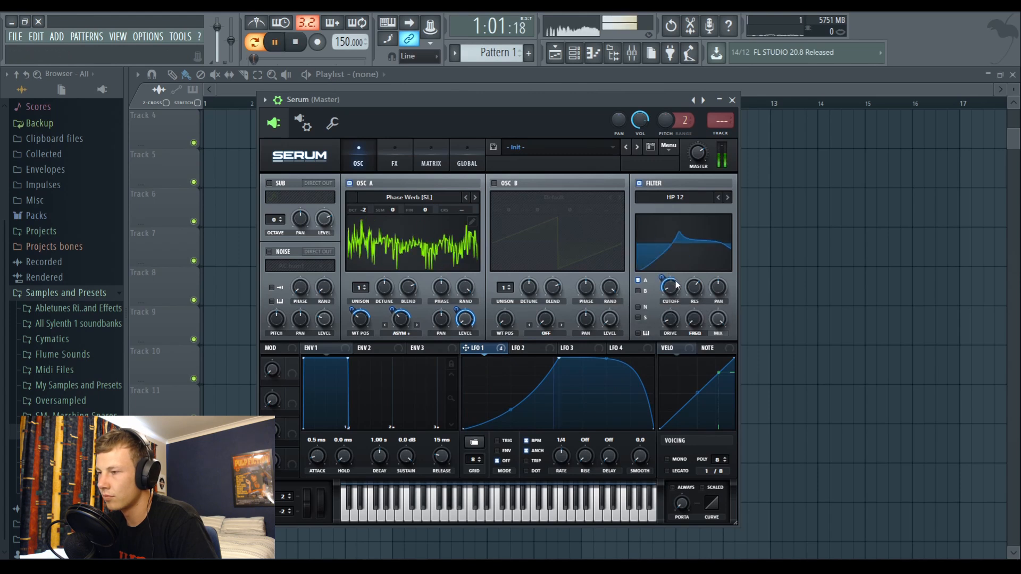
{"action": "left_click_drag", "start_coordinate": [661, 278], "coordinate": [694, 299]}
Compare the sound with the filter off and on, and leave the filter on
{"action": "left_click", "coordinate": [639, 184]}
{"action": "key", "text": "space"}
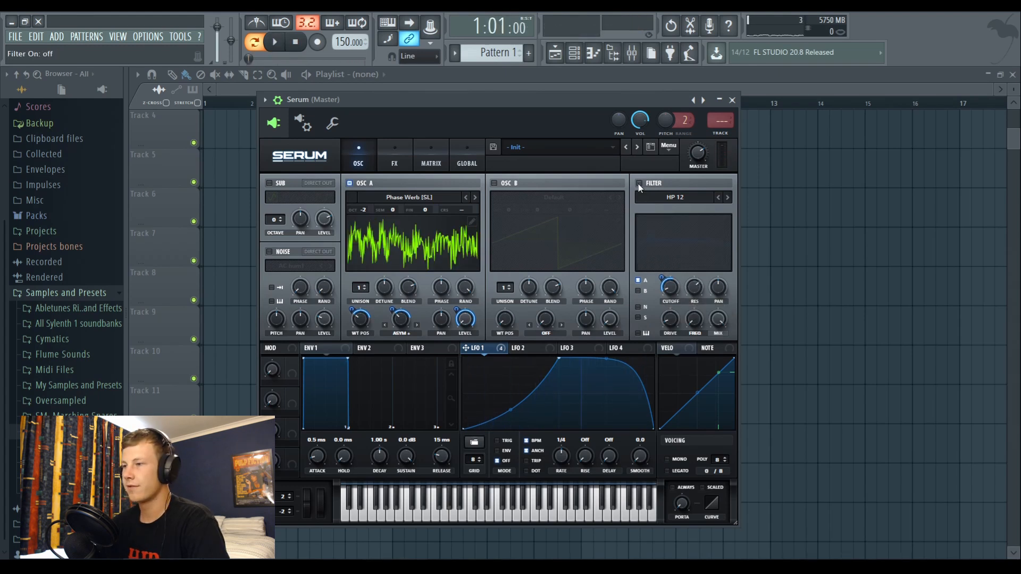
{"action": "left_click", "coordinate": [639, 183]}
{"action": "left_click", "coordinate": [639, 184]}
{"action": "left_click", "coordinate": [639, 184]}
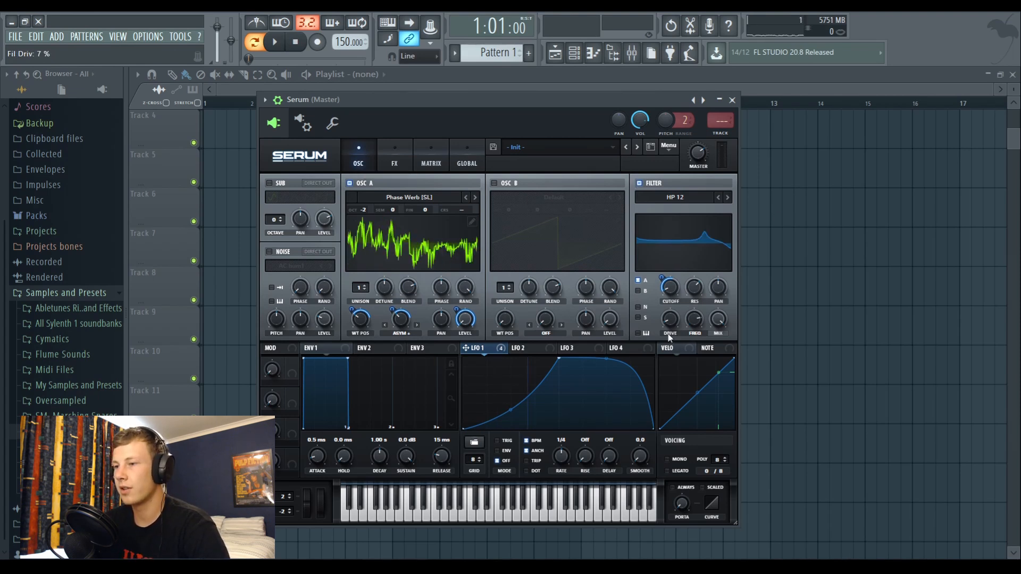
Try the sub oscillator at octave -2 with LFO 1 modulating its level, auditioning it before turning it off
{"action": "left_click", "coordinate": [269, 183]}
{"action": "left_click", "coordinate": [280, 221]}
{"action": "left_click", "coordinate": [280, 221]}
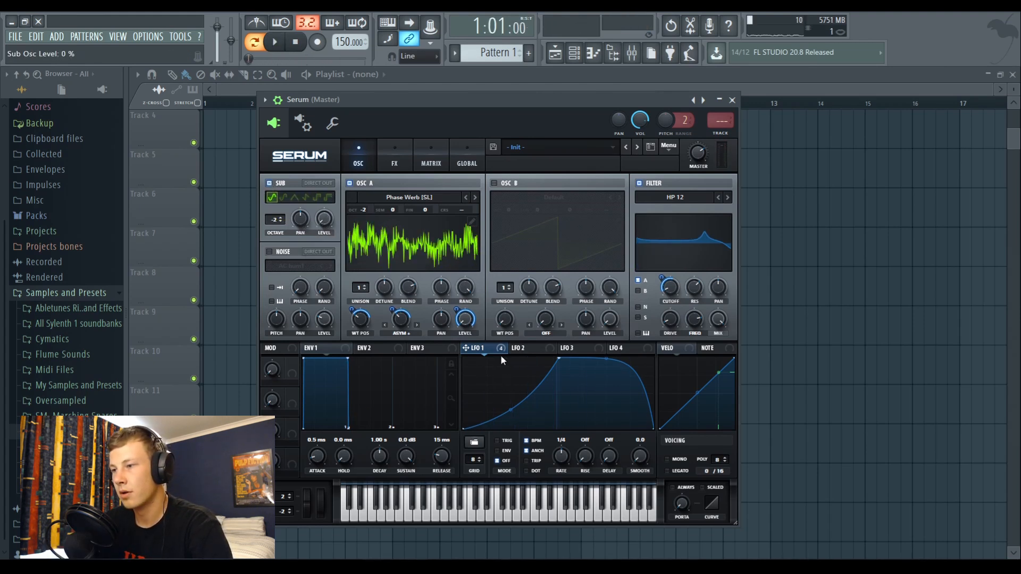
{"action": "key", "text": "space"}
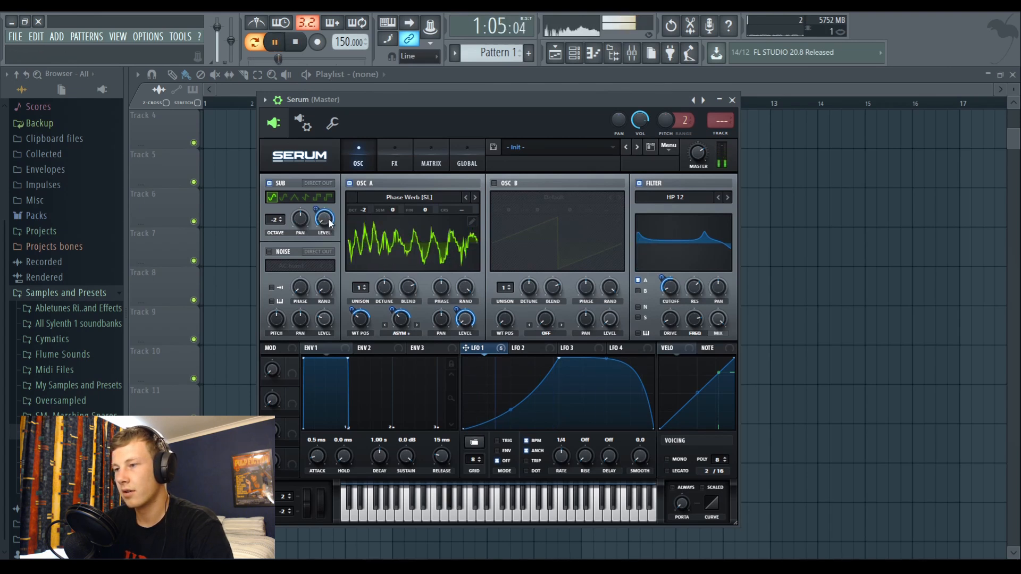
{"action": "right_click", "coordinate": [325, 221]}
{"action": "left_click", "coordinate": [287, 189]}
{"action": "key", "text": "space"}
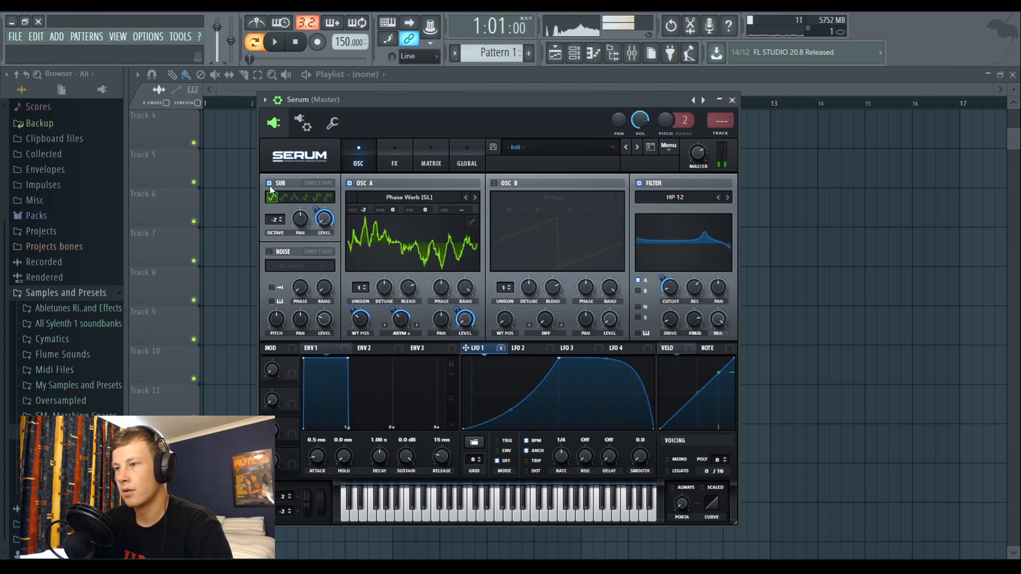
{"action": "left_click", "coordinate": [269, 184]}
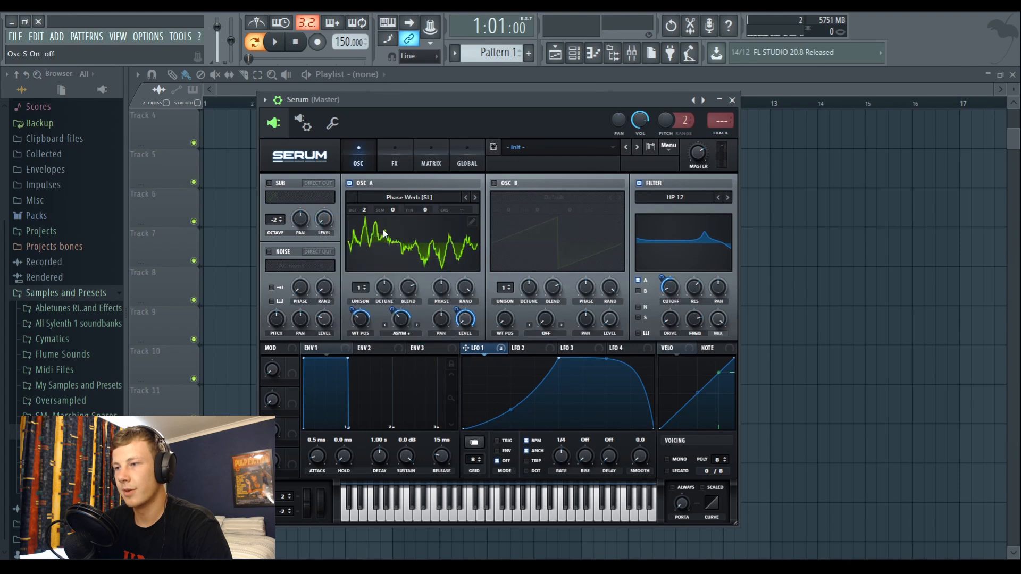
Enable the Distortion effect and place it first in the effects chain, ahead of Hyper/Dimension
{"action": "left_click", "coordinate": [394, 161]}
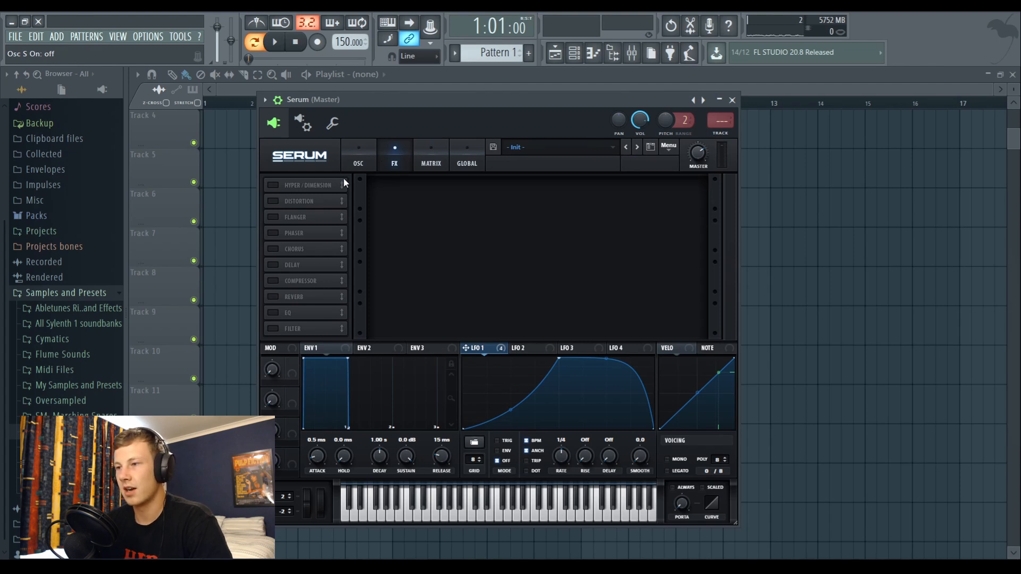
{"action": "left_click", "coordinate": [359, 160]}
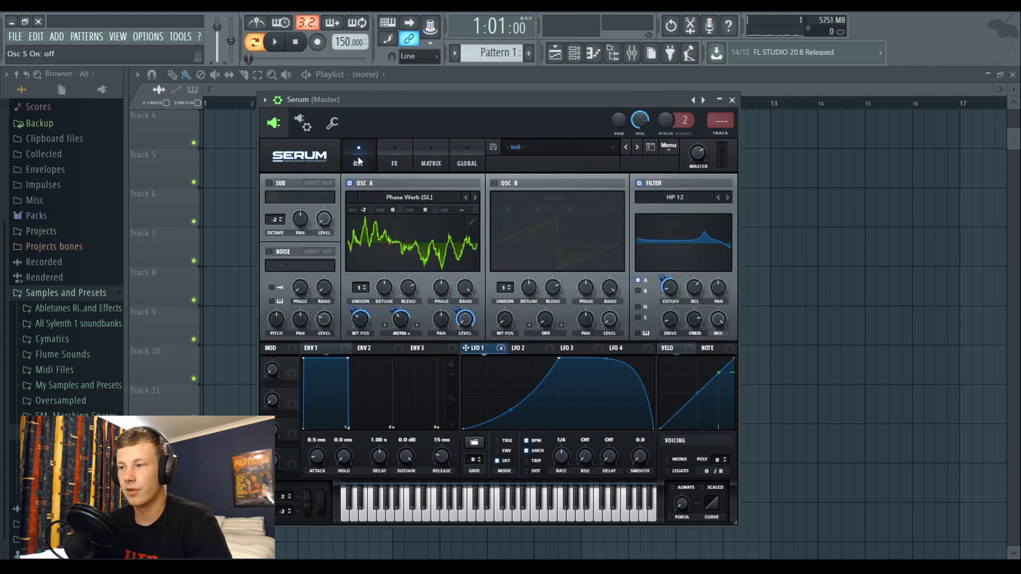
{"action": "left_click", "coordinate": [392, 152]}
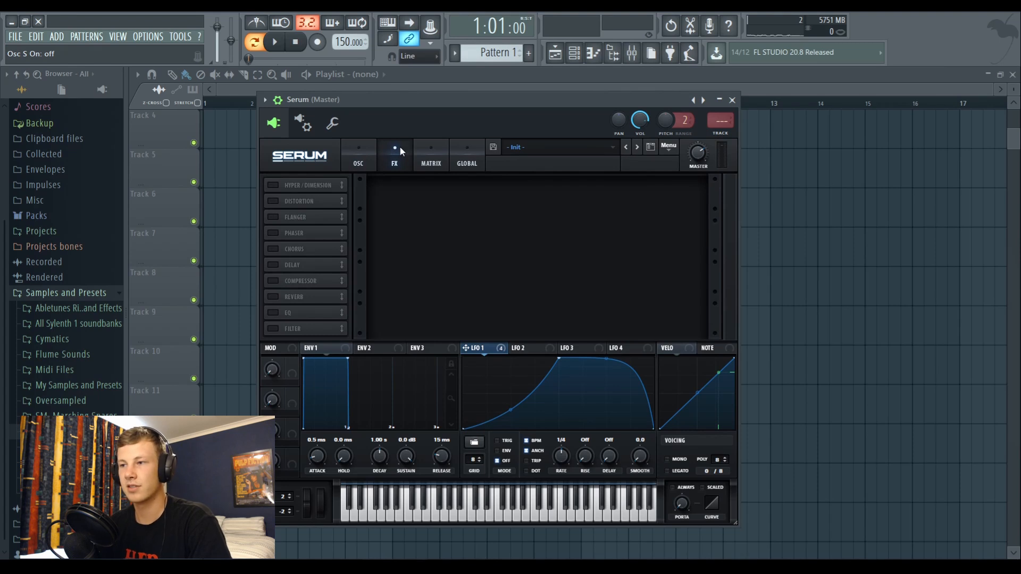
{"action": "left_click", "coordinate": [273, 201]}
{"action": "left_click_drag", "start_coordinate": [276, 196], "coordinate": [311, 186]}
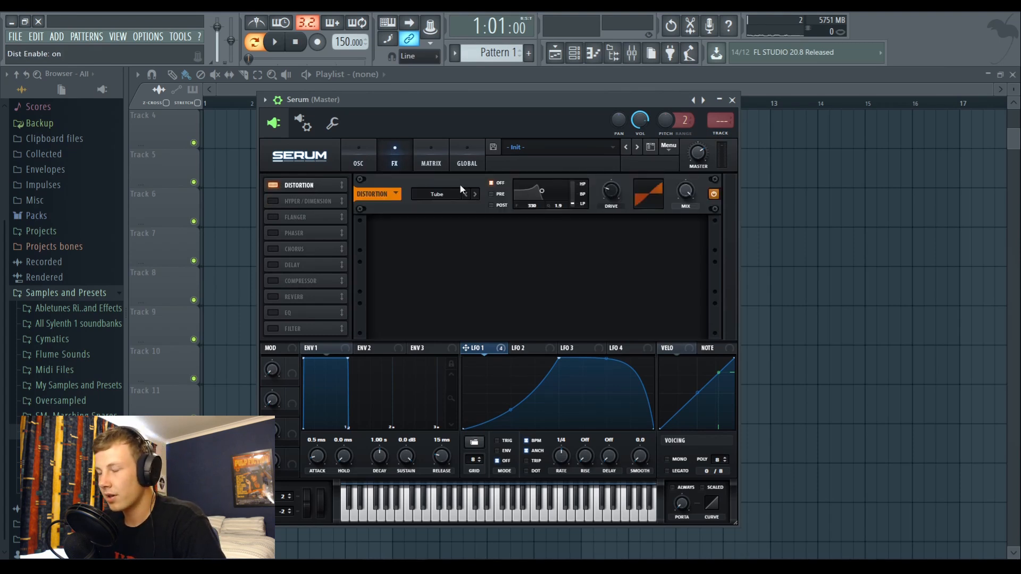
Set the distortion to HardClip with 69% drive, auditioning SoftClip along the way
{"action": "left_click", "coordinate": [474, 194]}
{"action": "left_click_drag", "start_coordinate": [611, 191], "coordinate": [624, 154]}
{"action": "key", "text": "space"}
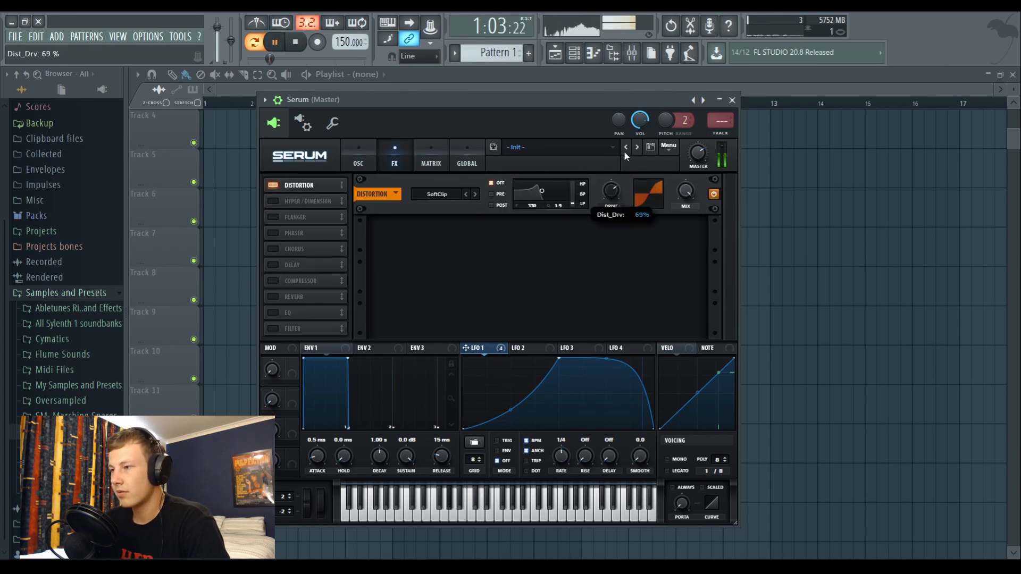
{"action": "left_click", "coordinate": [475, 194]}
{"action": "key", "text": "space"}
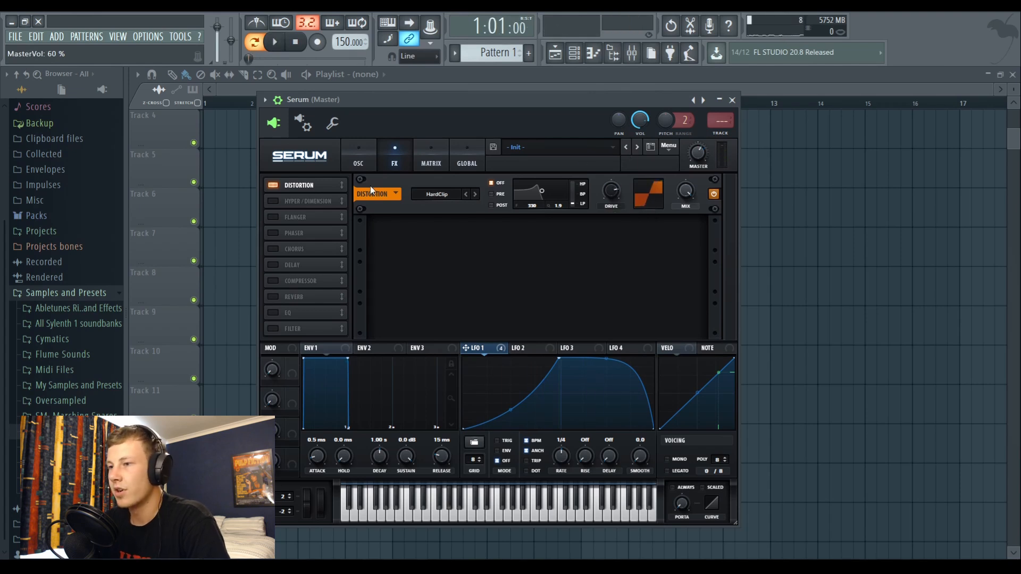
Enable Hyper/Dimension and modulate the Hyper mix with LFO 1 by 25, auditioning the pattern
{"action": "left_click", "coordinate": [273, 201]}
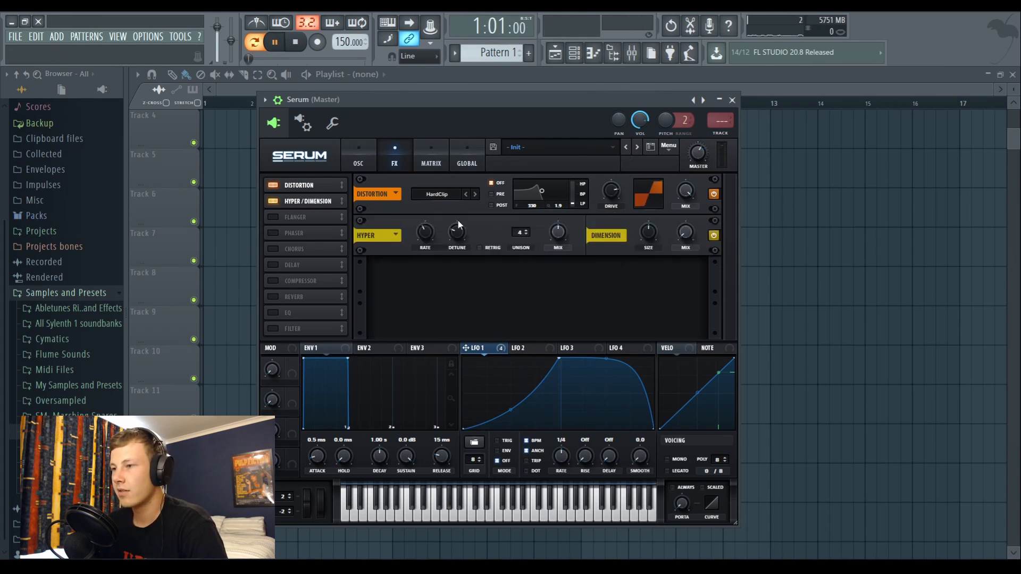
{"action": "left_click_drag", "start_coordinate": [466, 347], "coordinate": [558, 231]}
{"action": "key", "text": "space"}
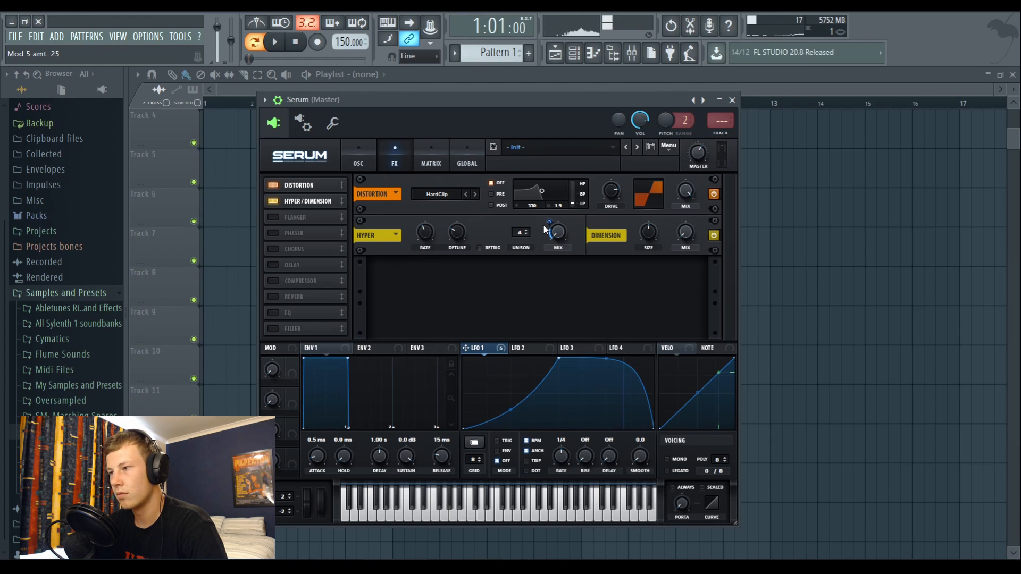
Add LFO-modulated Flanger, Chorus and Reverb-type Filter effects, with the filter mix at about 24%, and audition them
{"action": "left_click", "coordinate": [274, 217]}
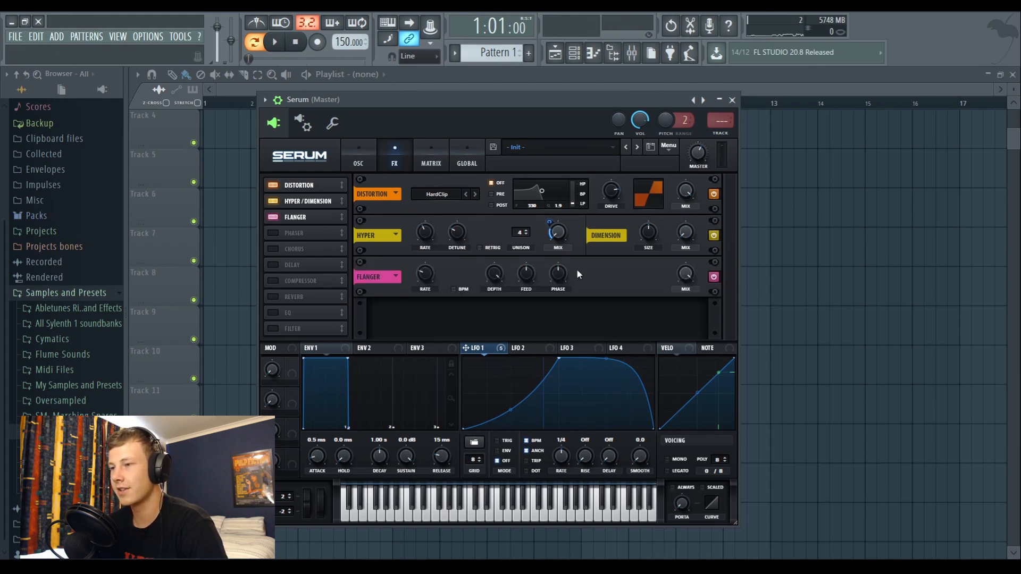
{"action": "key", "text": "space"}
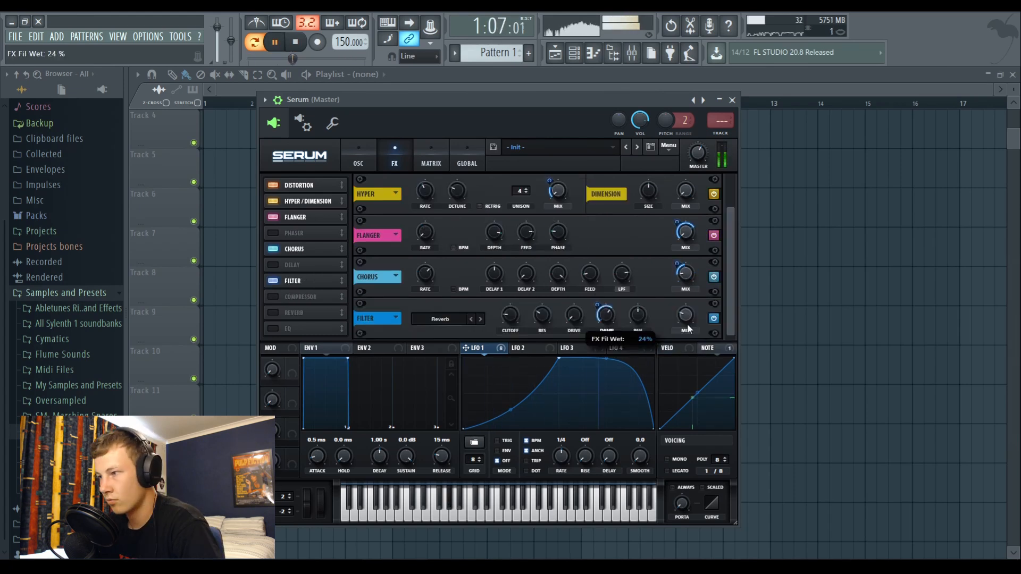
{"action": "key", "text": "space"}
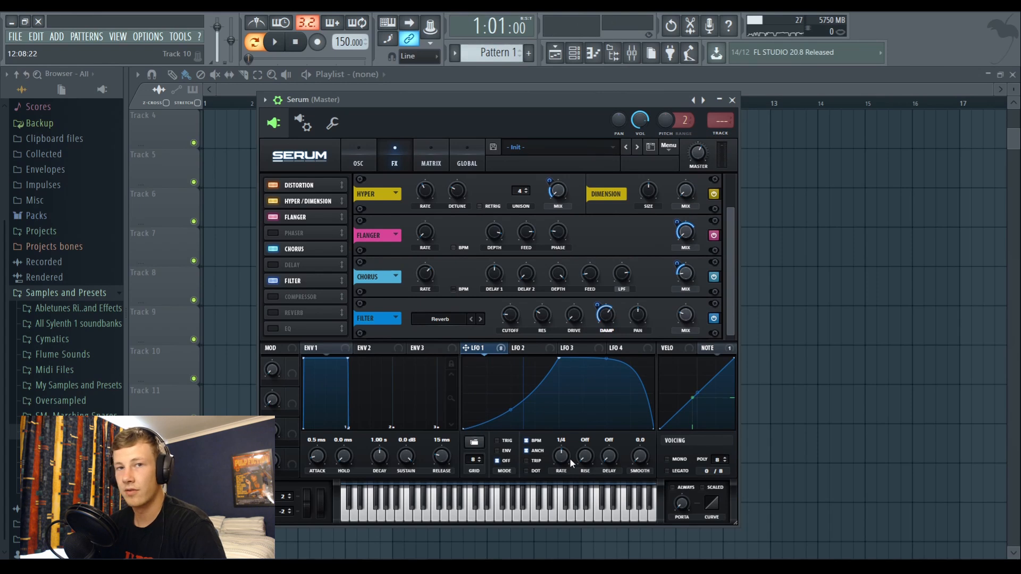
Set LFO 1's rate to bar while auditioning the pattern
{"action": "mouse_move", "coordinate": [571, 463]}
{"action": "left_mouse_down"}
{"action": "mouse_move", "coordinate": [573, 440]}
{"action": "mouse_move", "coordinate": [559, 467]}
{"action": "left_mouse_up"}
{"action": "key", "text": "space"}
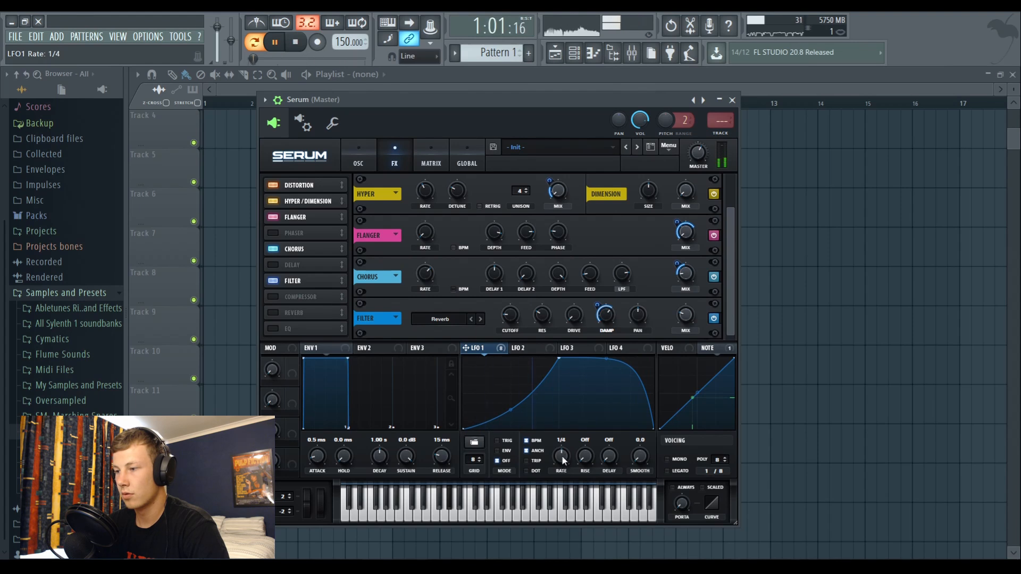
{"action": "key", "text": "space"}
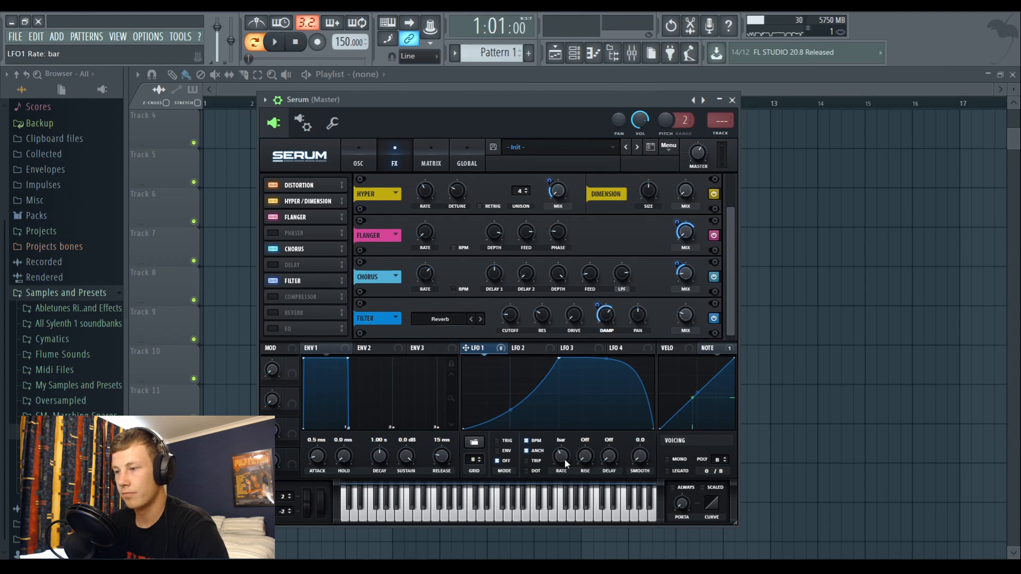
Reshape LFO 1 into a rounded arch by bowing the rise outward and flattening the falling curve, auditioning it
{"action": "left_click_drag", "start_coordinate": [511, 411], "coordinate": [538, 394]}
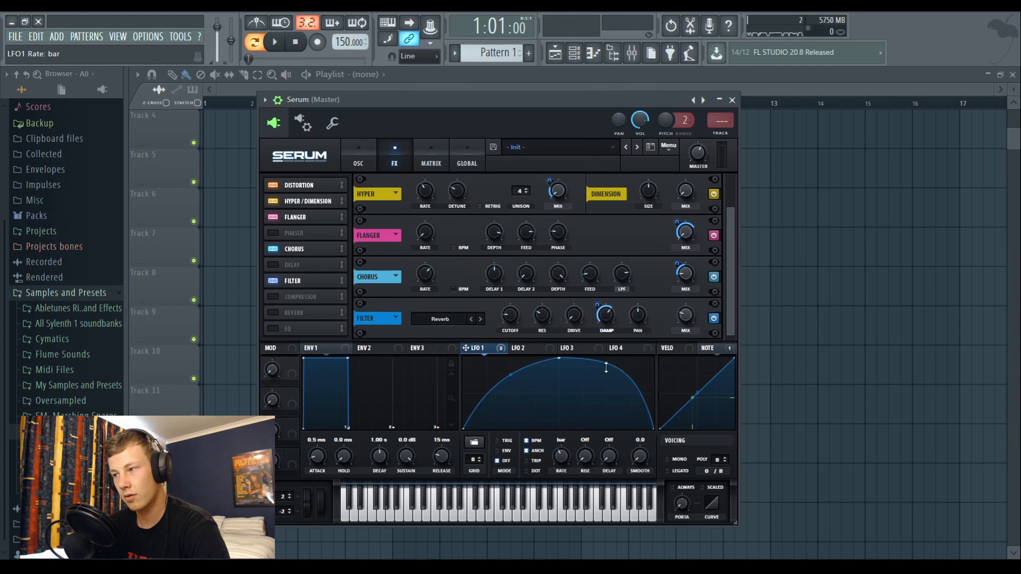
{"action": "left_click_drag", "start_coordinate": [606, 366], "coordinate": [606, 381]}
{"action": "key", "text": "space"}
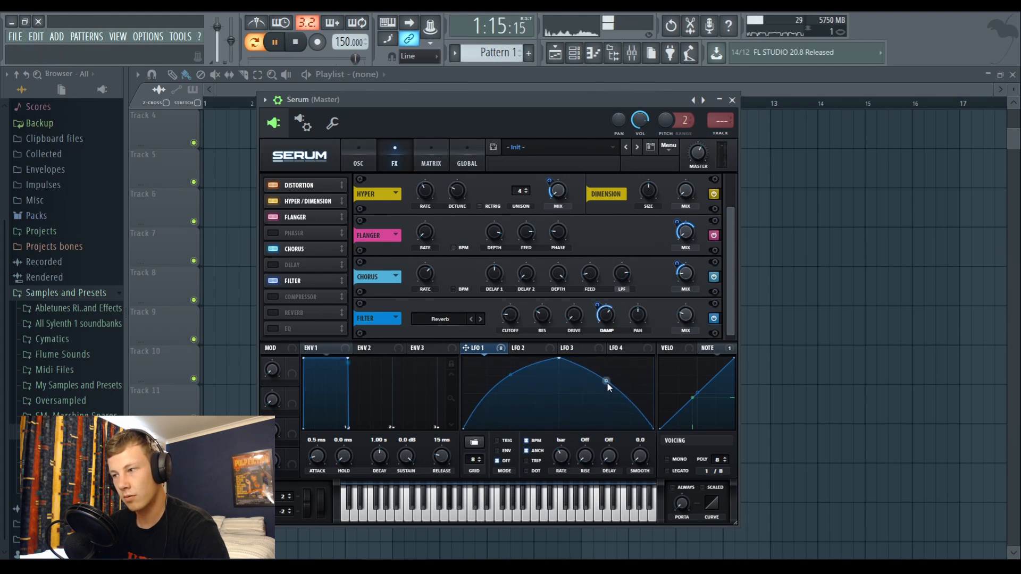
{"action": "left_click_drag", "start_coordinate": [608, 384], "coordinate": [608, 382]}
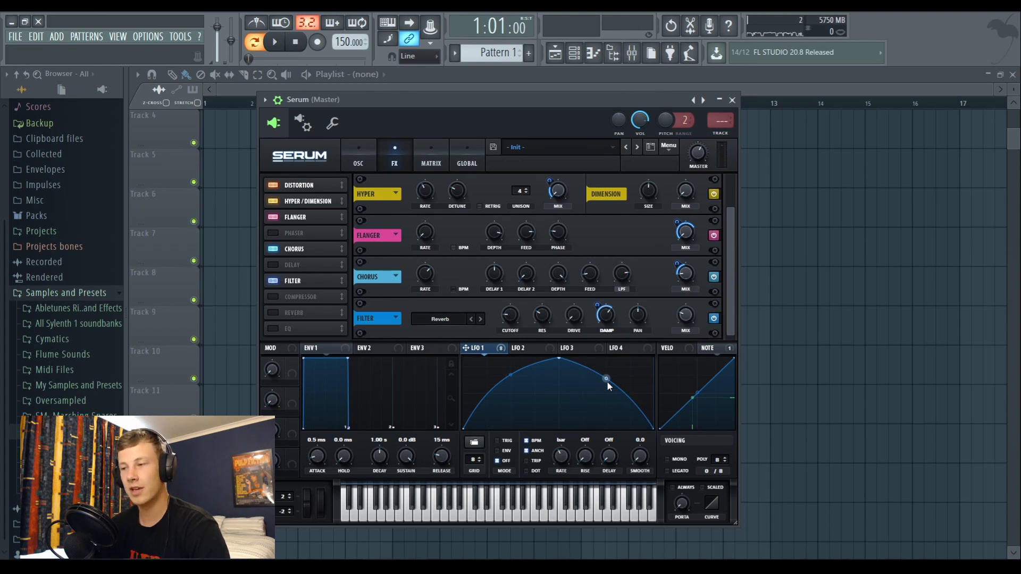
Modulate OSC A's coarse pitch with LFO 2 by -22 while auditioning the pattern
{"action": "key", "text": "space"}
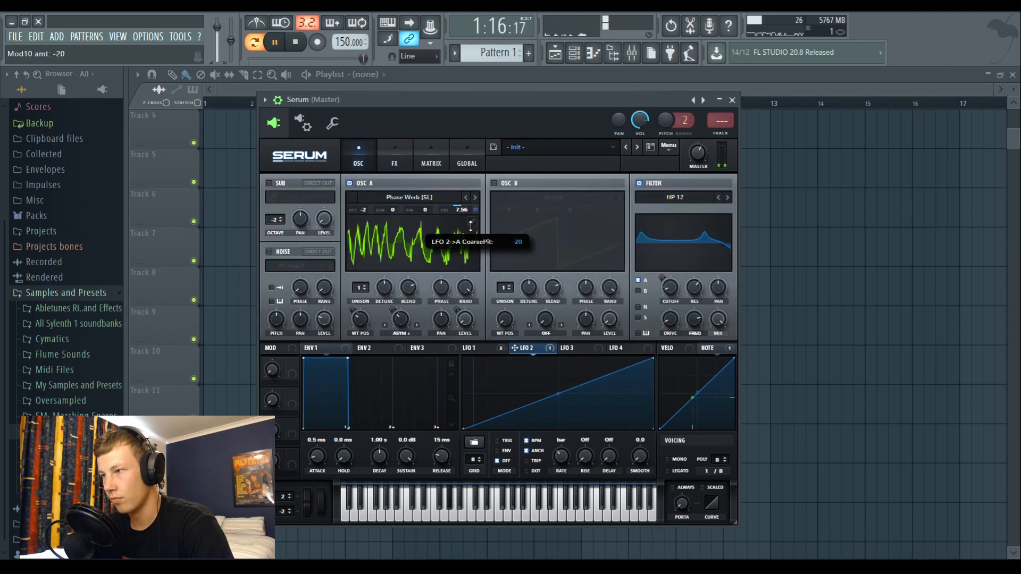
{"action": "left_click_drag", "start_coordinate": [470, 226], "coordinate": [474, 212]}
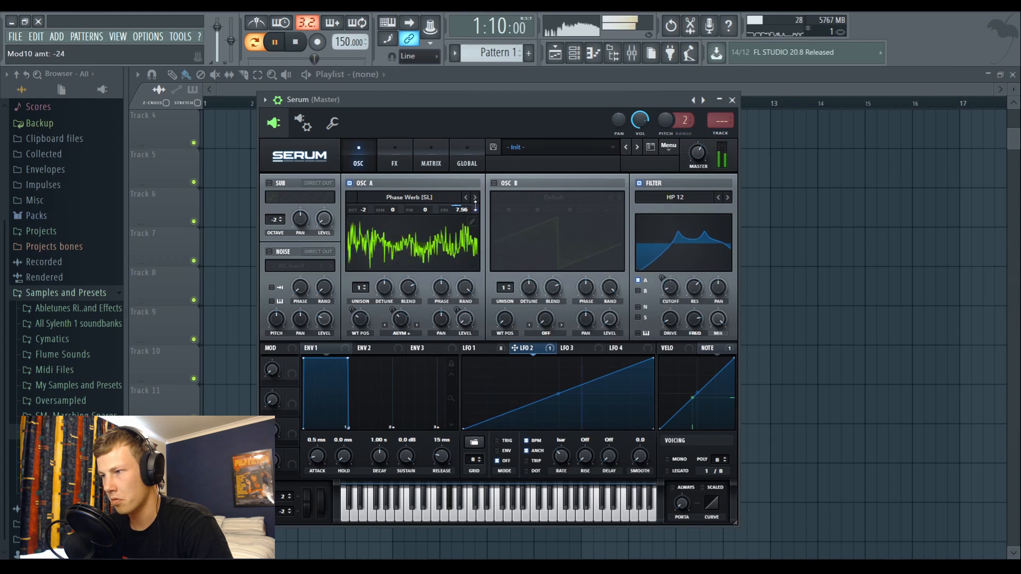
{"action": "key", "text": "space"}
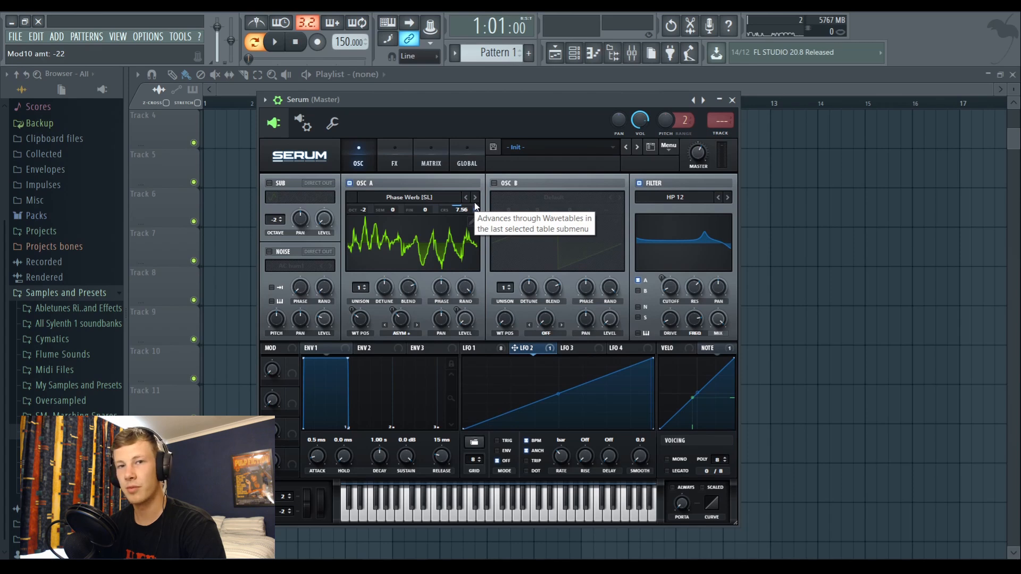
Experiment with LFO 1's rate, including 1/2, while the pattern plays
{"action": "left_click", "coordinate": [381, 153]}
{"action": "left_click", "coordinate": [377, 153]}
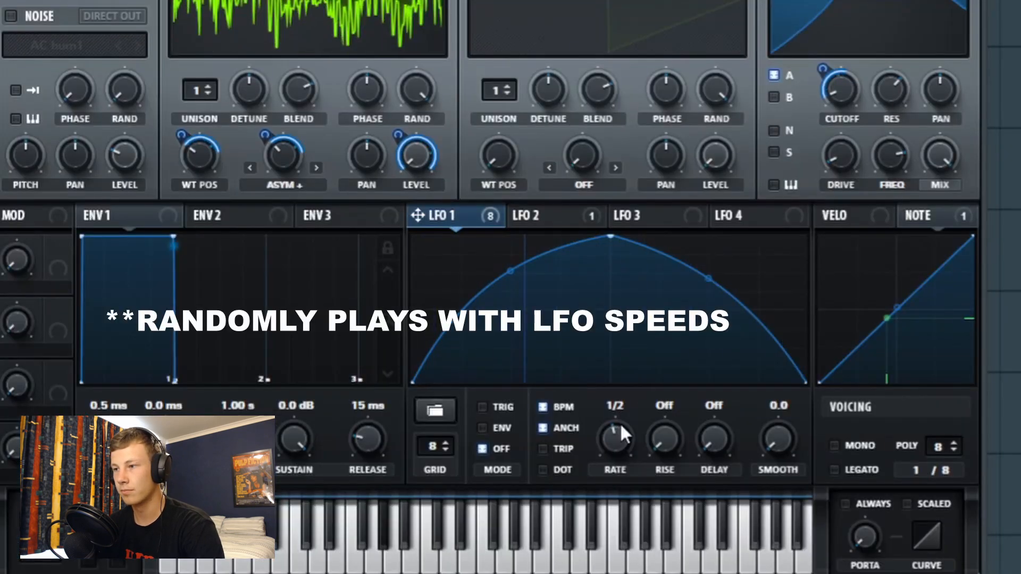
{"action": "left_click_drag", "start_coordinate": [617, 438], "coordinate": [624, 433]}
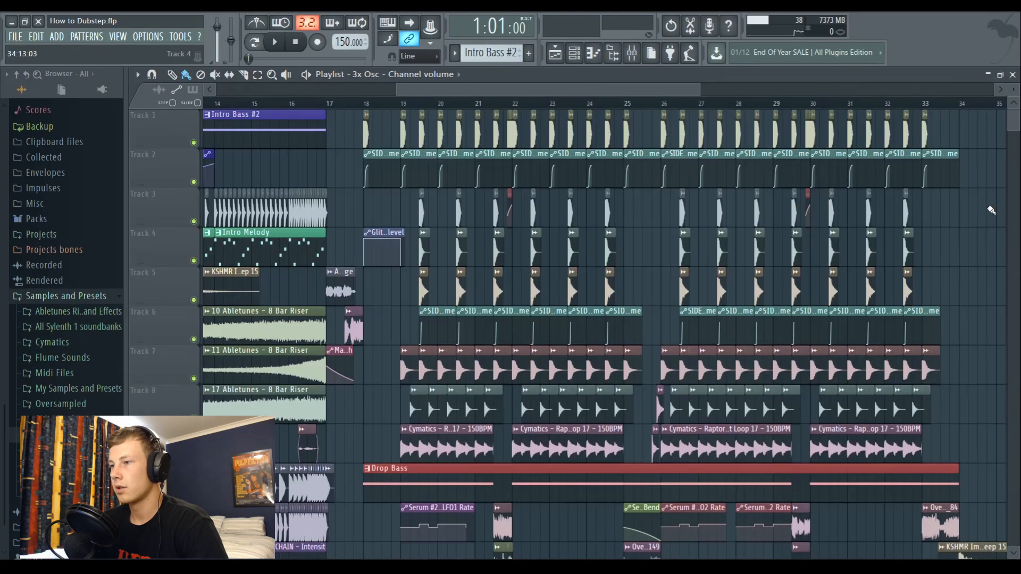
Play the drop's drums from bar 18 with only tracks 1 to 5 enabled
{"action": "scroll", "coordinate": [386, 111], "scroll_direction": "down", "scroll_amount": 3}
{"action": "scroll", "coordinate": [404, 85], "scroll_direction": "up", "scroll_amount": 3}
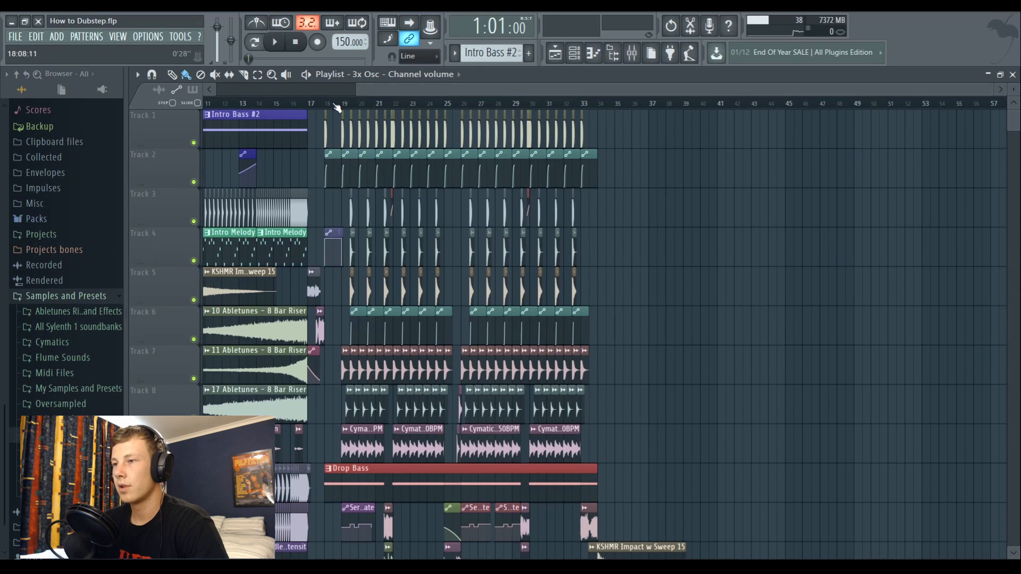
{"action": "scroll", "coordinate": [339, 108], "scroll_direction": "up", "scroll_amount": 2}
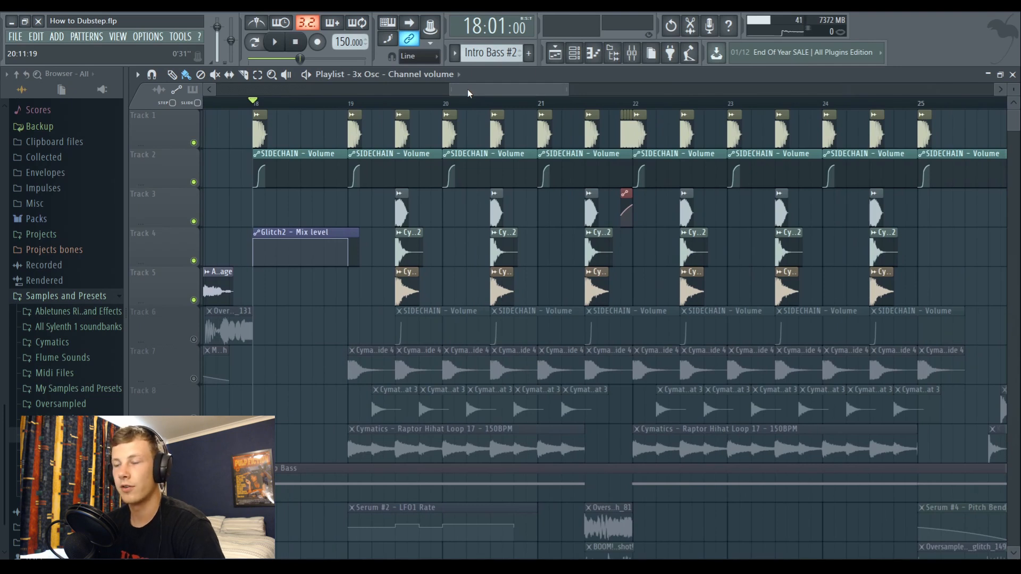
{"action": "key", "text": "space"}
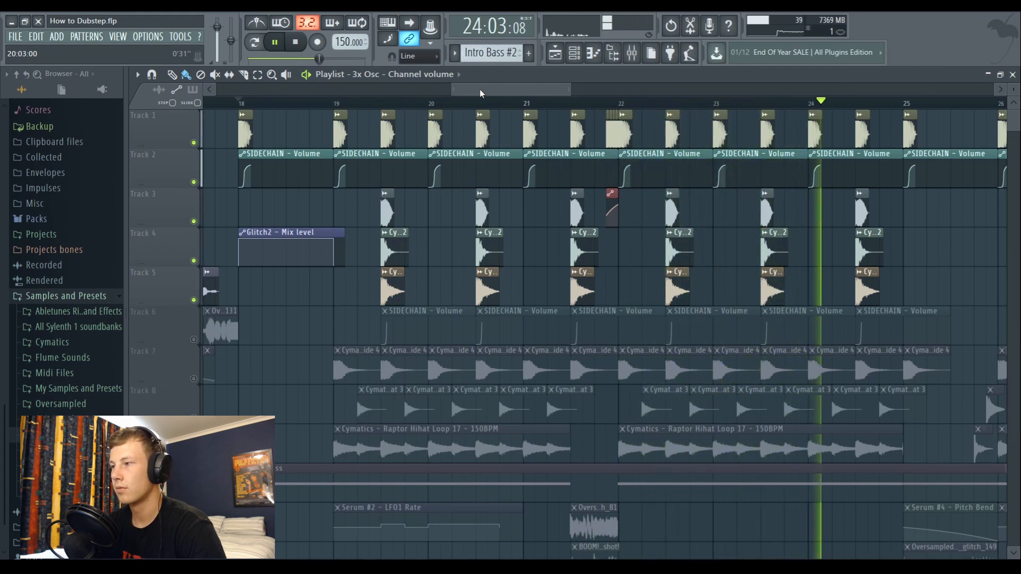
{"action": "key", "text": "space"}
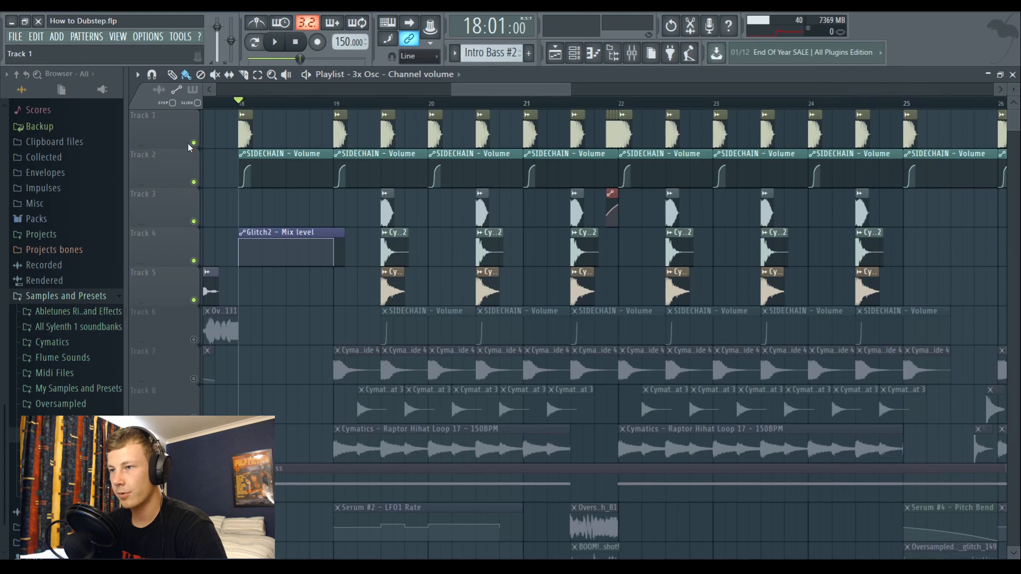
Solo the kick on track 1 and audition it from bar 18
{"action": "key", "text": "space"}
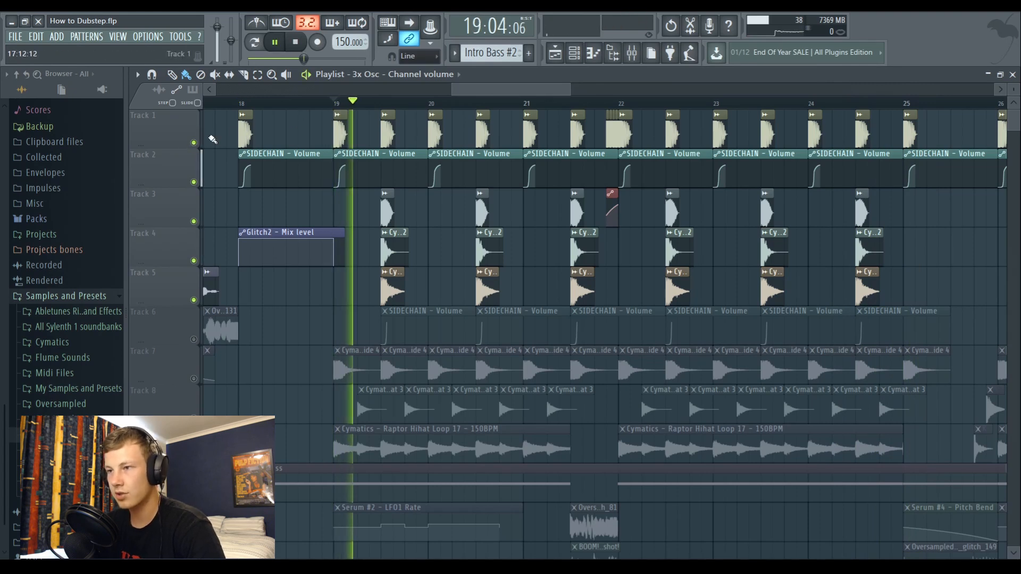
{"action": "right_click", "coordinate": [193, 142]}
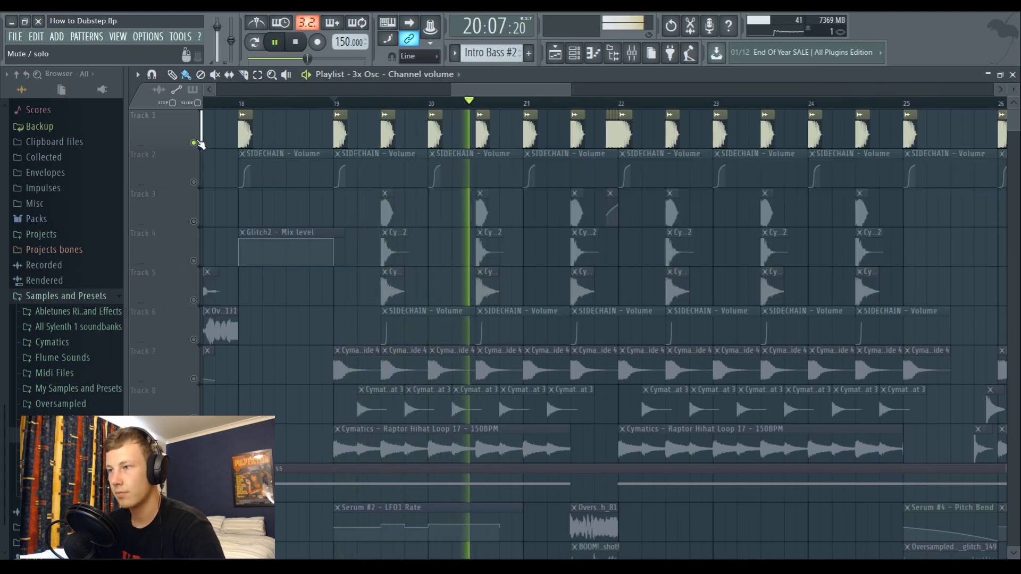
{"action": "key", "text": "space"}
Unmute the snare on track 3 and audition the kick fill with its rising volume automation just before bar 22
{"action": "scroll", "coordinate": [615, 102], "scroll_direction": "up", "scroll_amount": 5}
{"action": "left_click", "coordinate": [528, 101]}
{"action": "left_click", "coordinate": [193, 221]}
{"action": "key", "text": "space"}
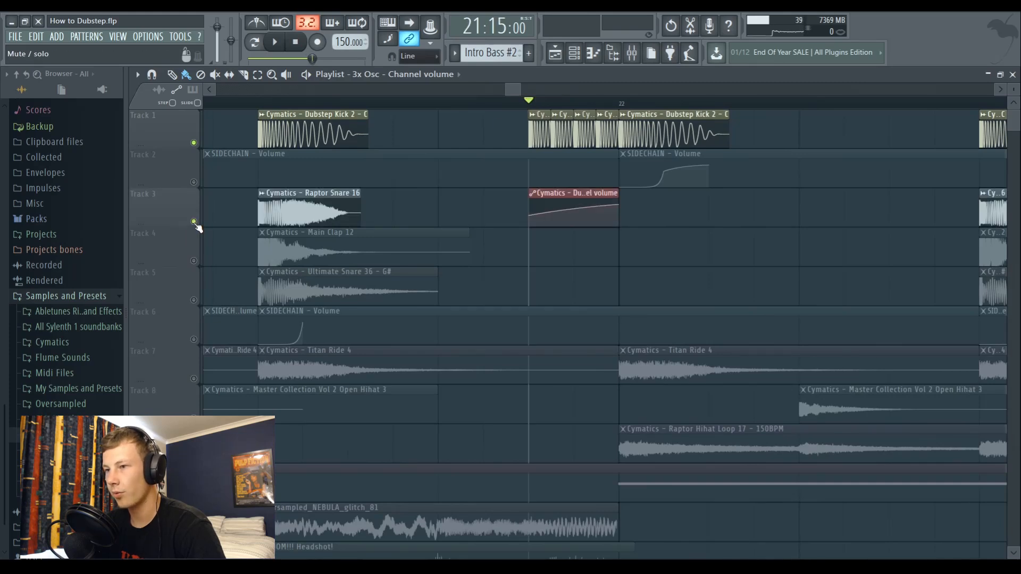
{"action": "key", "text": "space"}
{"action": "left_click", "coordinate": [445, 104]}
{"action": "key", "text": "space"}
{"action": "key", "text": "space"}
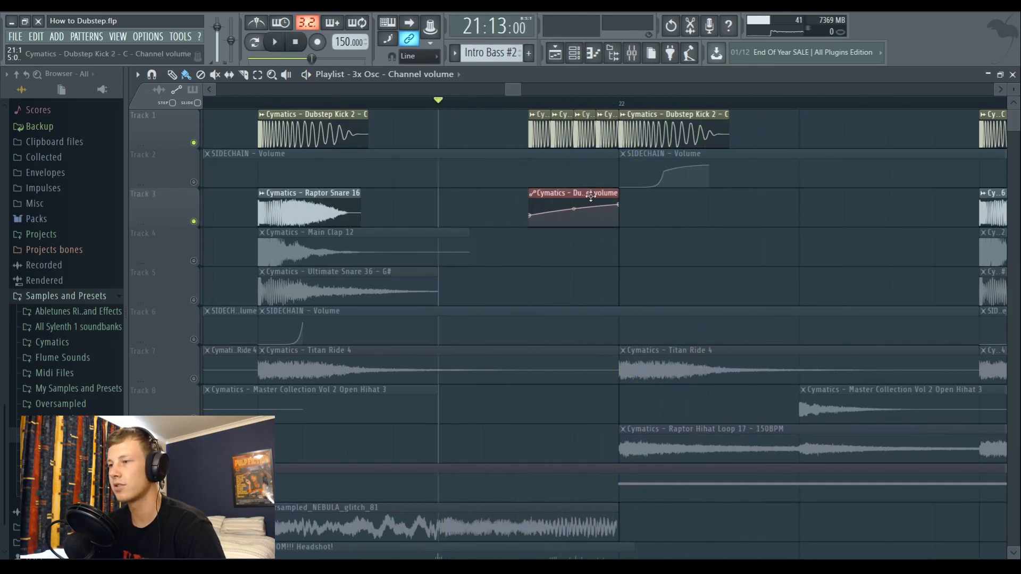
Unmute the sidechain, clap and second snare on tracks 2, 4 and 5, and audition the drums from bar 19
{"action": "left_click", "coordinate": [523, 105]}
{"action": "scroll", "coordinate": [524, 105], "scroll_direction": "down", "scroll_amount": 8}
{"action": "left_click", "coordinate": [193, 261]}
{"action": "left_click", "coordinate": [193, 300]}
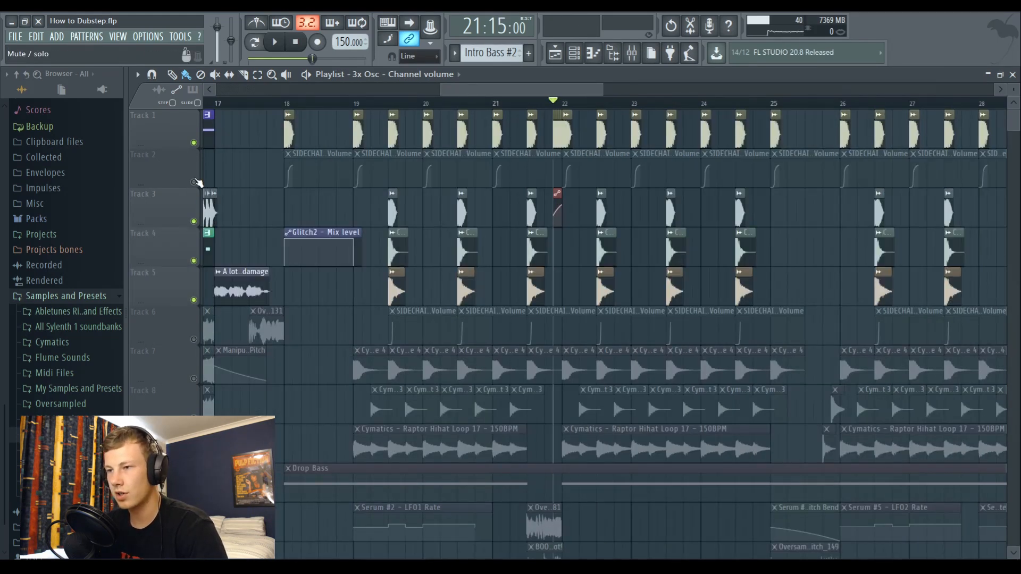
{"action": "left_click", "coordinate": [193, 142]}
{"action": "left_click", "coordinate": [388, 104]}
{"action": "key", "text": "space"}
{"action": "scroll", "coordinate": [482, 110], "scroll_direction": "up", "scroll_amount": 4}
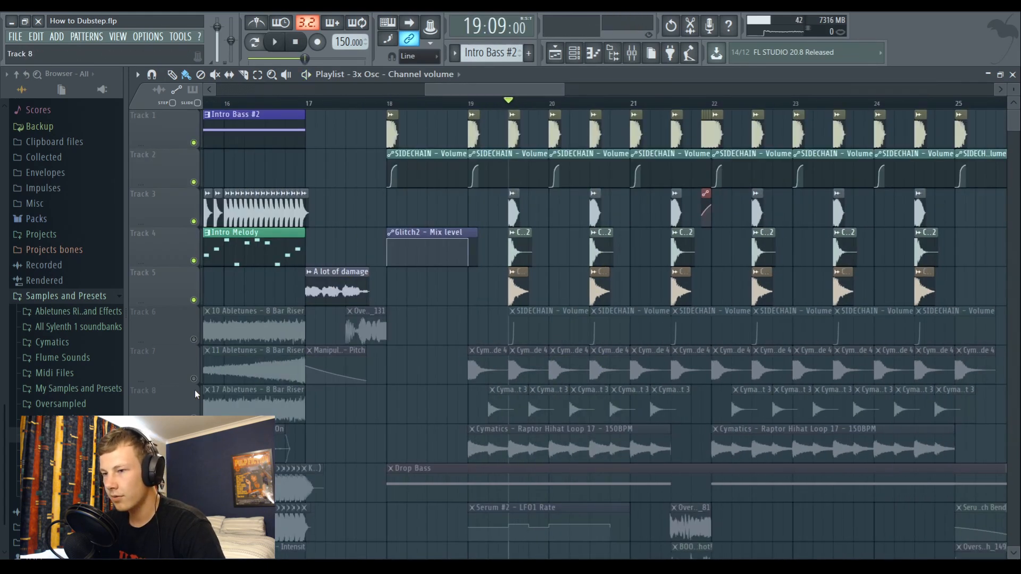
Unmute the ride cymbals on track 7 and audition them with the drums from bar 19
{"action": "left_click", "coordinate": [194, 378]}
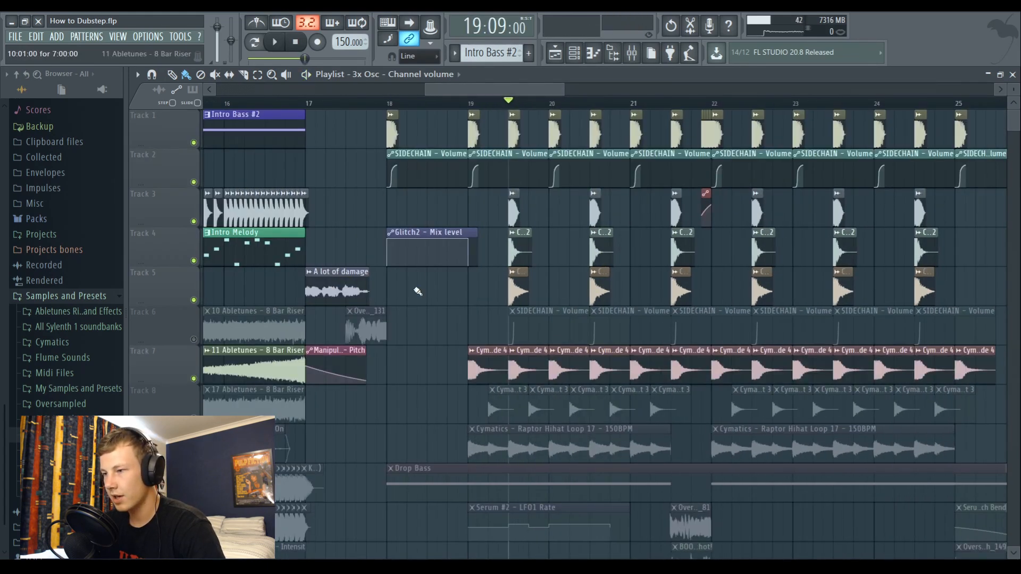
{"action": "left_click", "coordinate": [479, 104]}
{"action": "key", "text": "space"}
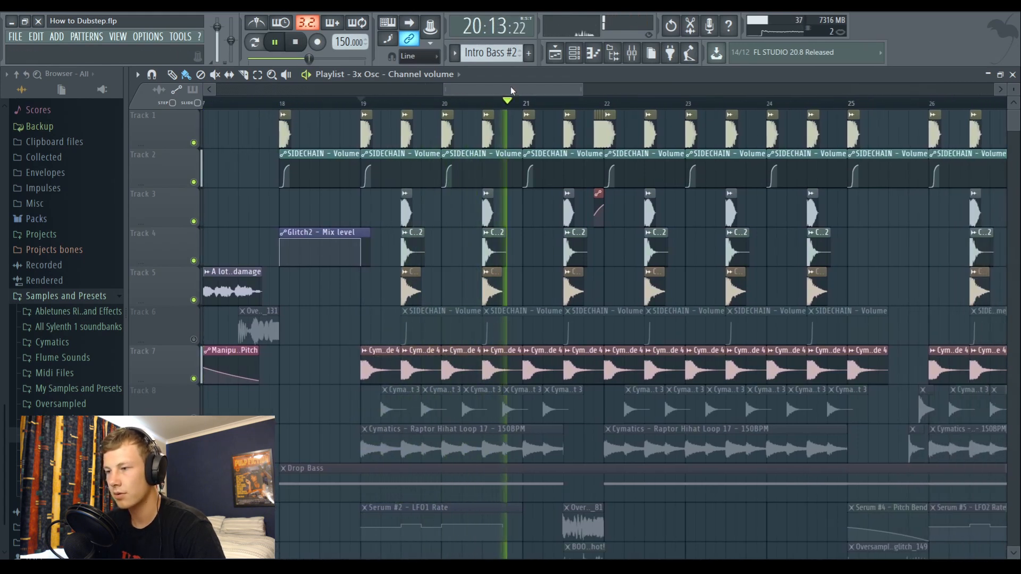
{"action": "key", "text": "space"}
Unmute the open hi-hats on track 8 and the Raptor hi-hat loop on track 9, auditioning the drums from bar 19
{"action": "key", "text": "space"}
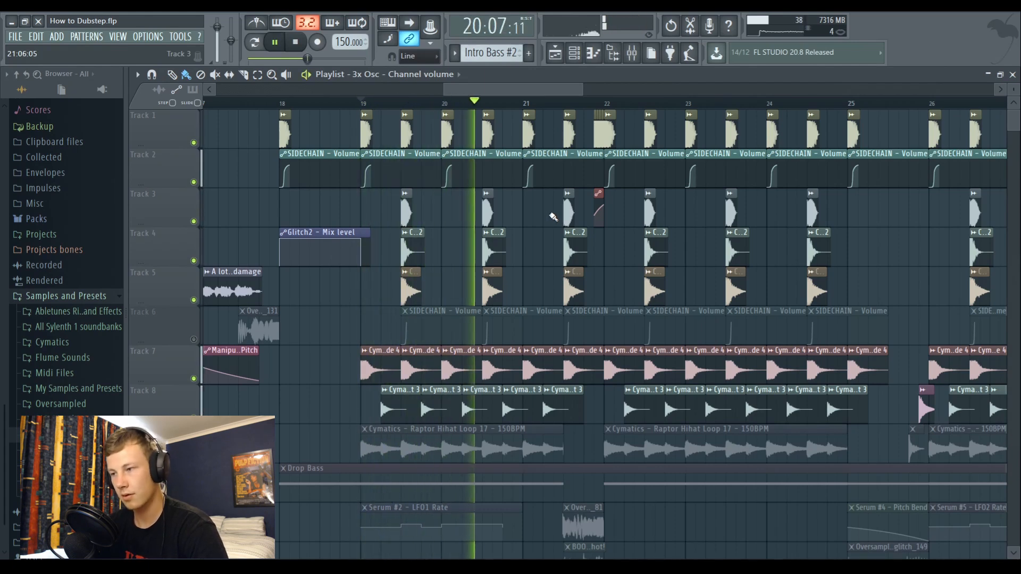
{"action": "key", "text": "space"}
{"action": "scroll", "coordinate": [216, 390], "scroll_direction": "down", "scroll_amount": 1}
{"action": "left_click", "coordinate": [193, 414]}
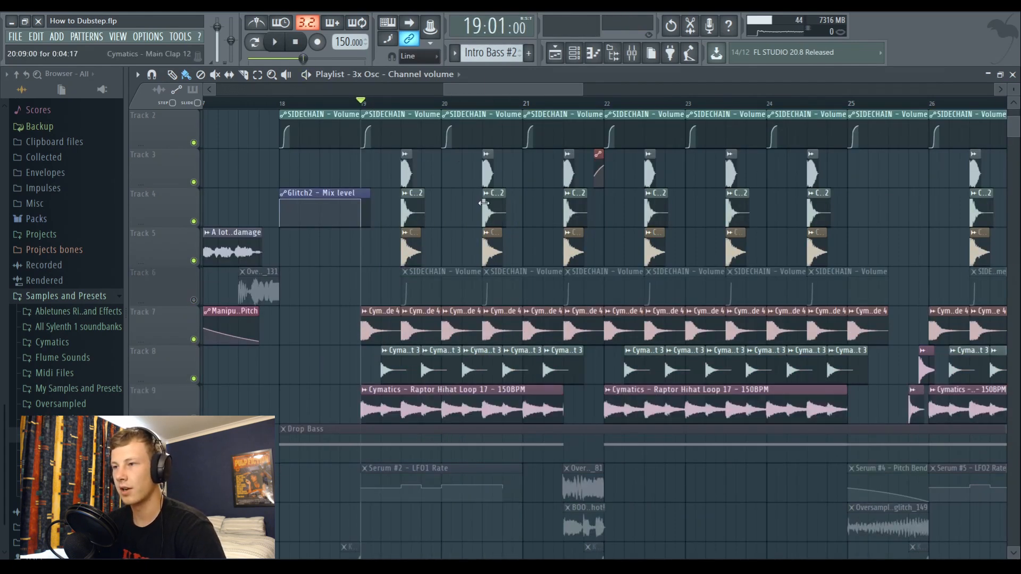
{"action": "key", "text": "space"}
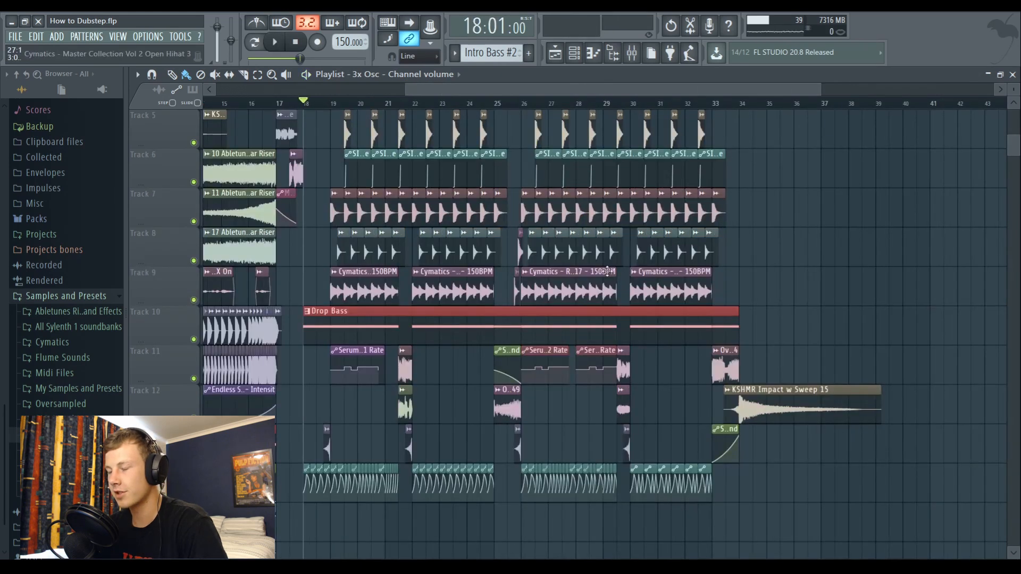
Select the Drop Bass clip and examine its gaps, glitch fills, LFO rate automation and pitch bend automation across bars 18 to 33
{"action": "left_click", "coordinate": [431, 319]}
{"action": "scroll", "coordinate": [431, 320], "scroll_direction": "up", "scroll_amount": 5}
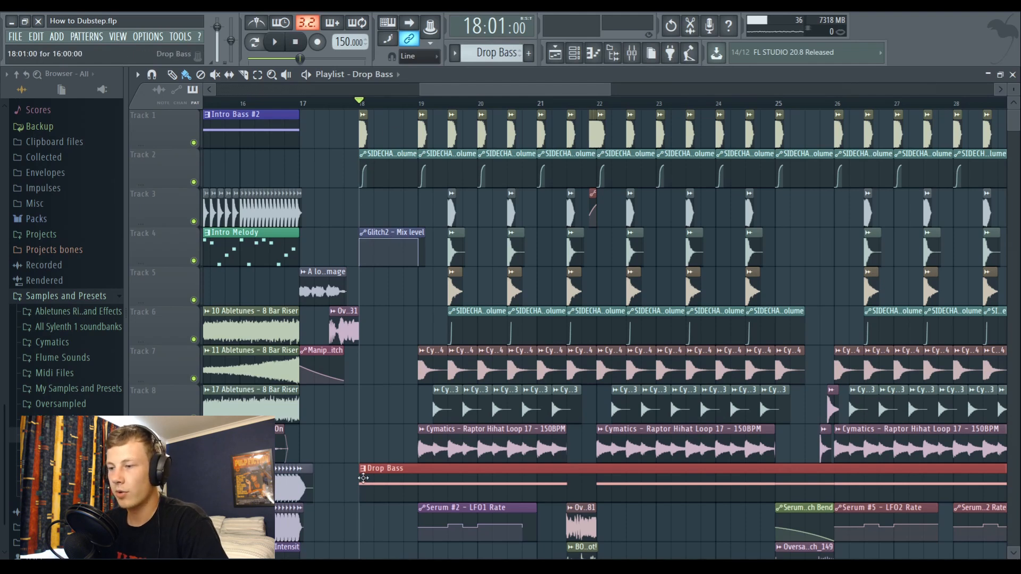
{"action": "scroll", "coordinate": [538, 343], "scroll_direction": "down", "scroll_amount": 2}
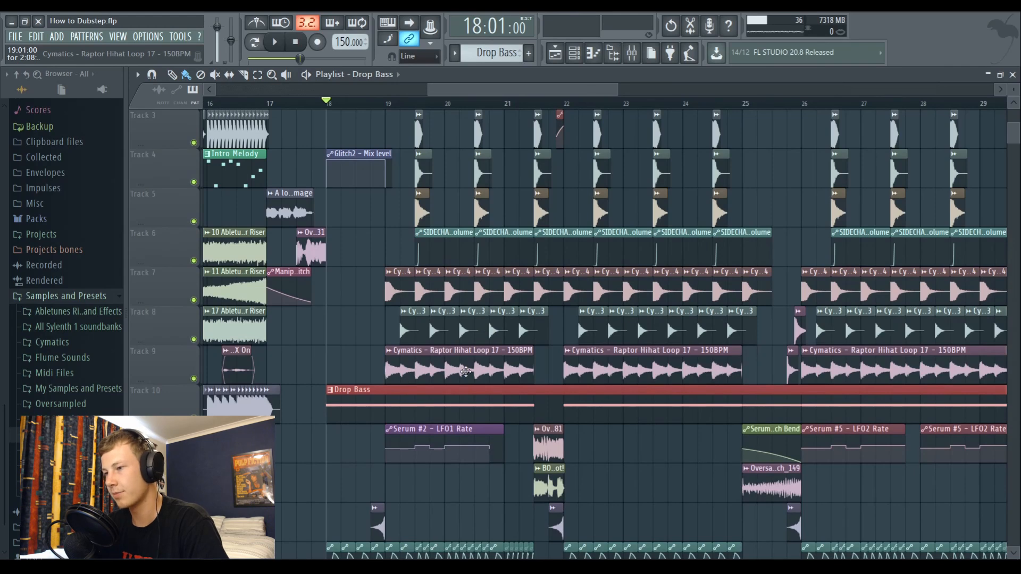
{"action": "scroll", "coordinate": [466, 372], "scroll_direction": "down", "scroll_amount": 2}
{"action": "scroll", "coordinate": [565, 121], "scroll_direction": "up", "scroll_amount": 2}
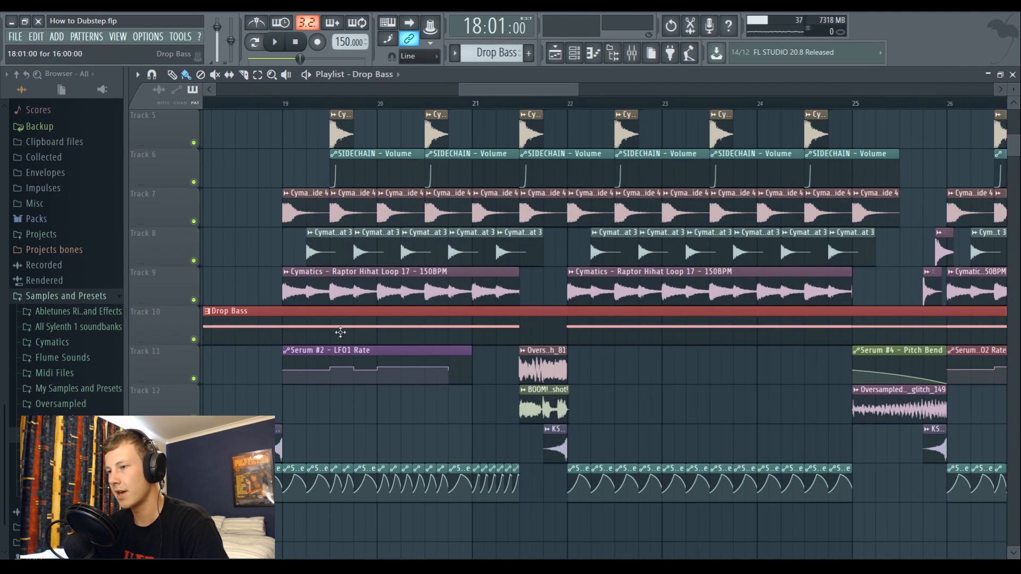
{"action": "left_click_drag", "start_coordinate": [499, 89], "coordinate": [522, 86]}
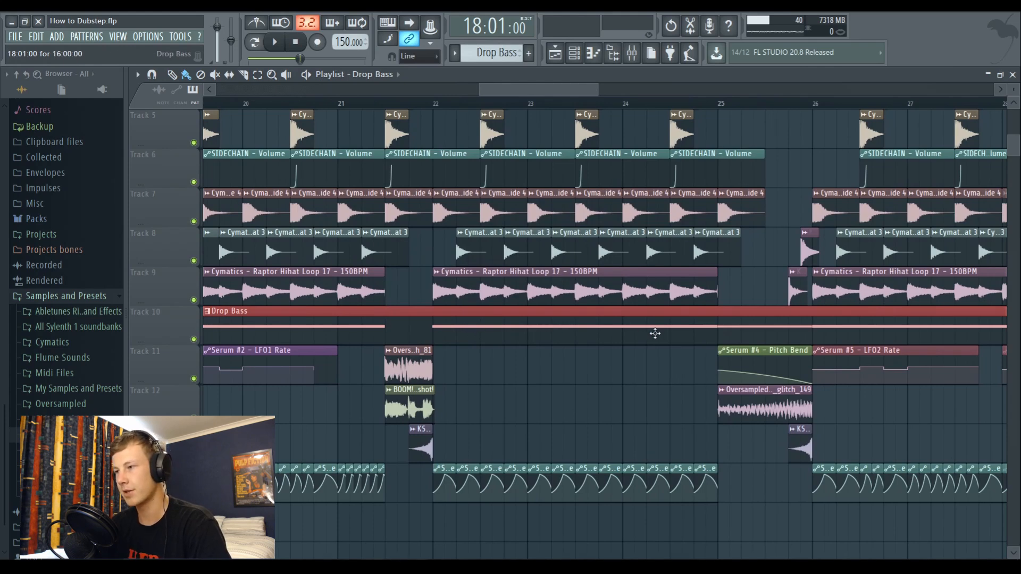
{"action": "scroll", "coordinate": [532, 361], "scroll_direction": "right", "scroll_amount": 3}
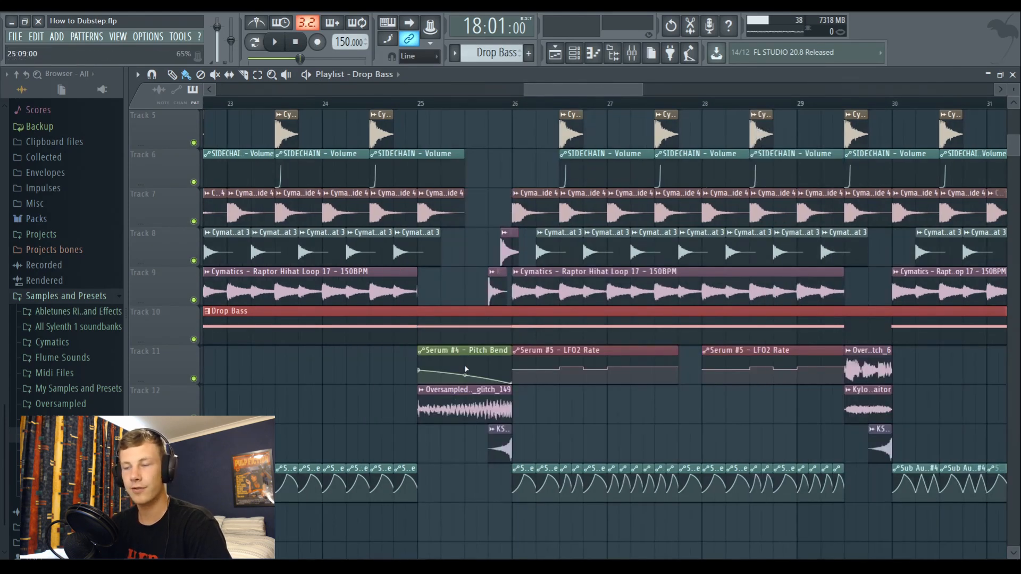
{"action": "scroll", "coordinate": [502, 336], "scroll_direction": "down", "scroll_amount": 1}
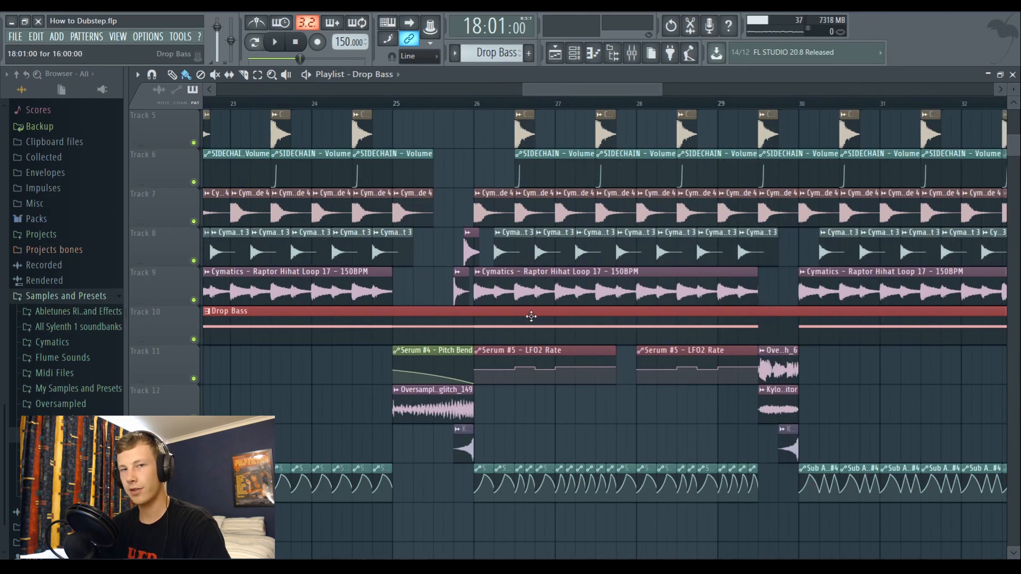
{"action": "scroll", "coordinate": [598, 327], "scroll_direction": "right", "scroll_amount": 1}
{"action": "scroll", "coordinate": [525, 364], "scroll_direction": "up", "scroll_amount": 1}
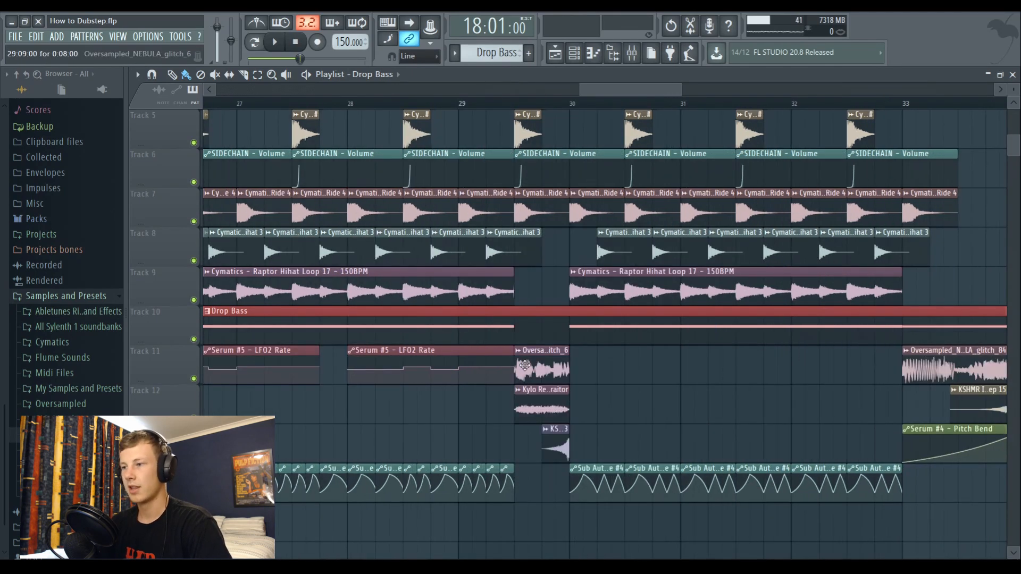
{"action": "scroll", "coordinate": [525, 365], "scroll_direction": "right", "scroll_amount": 1}
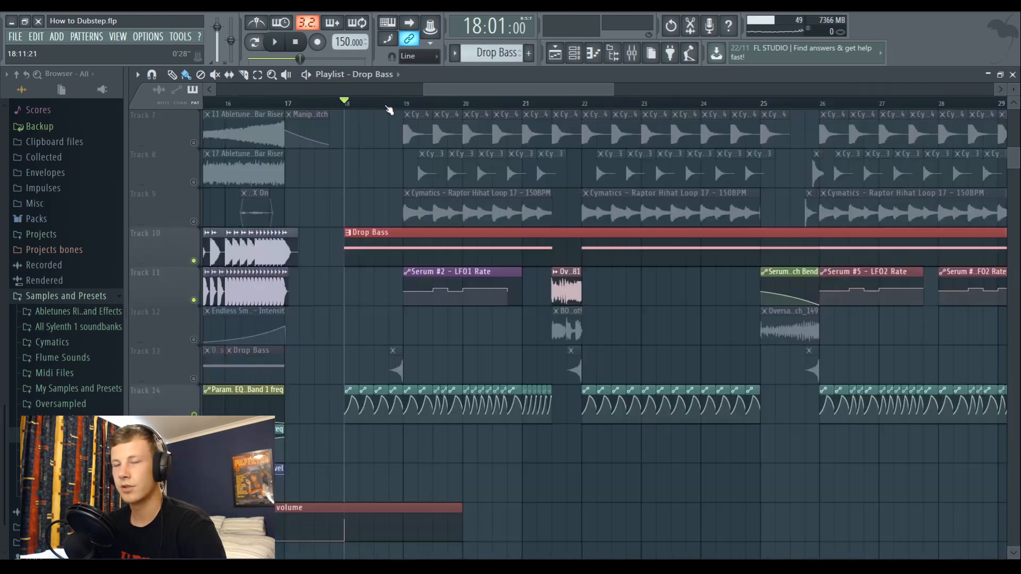
Inspect the 3x Osc sub's oscillator settings and audition the Drop Bass from bar 18 with Serum #2 muted
{"action": "left_click", "coordinate": [574, 53]}
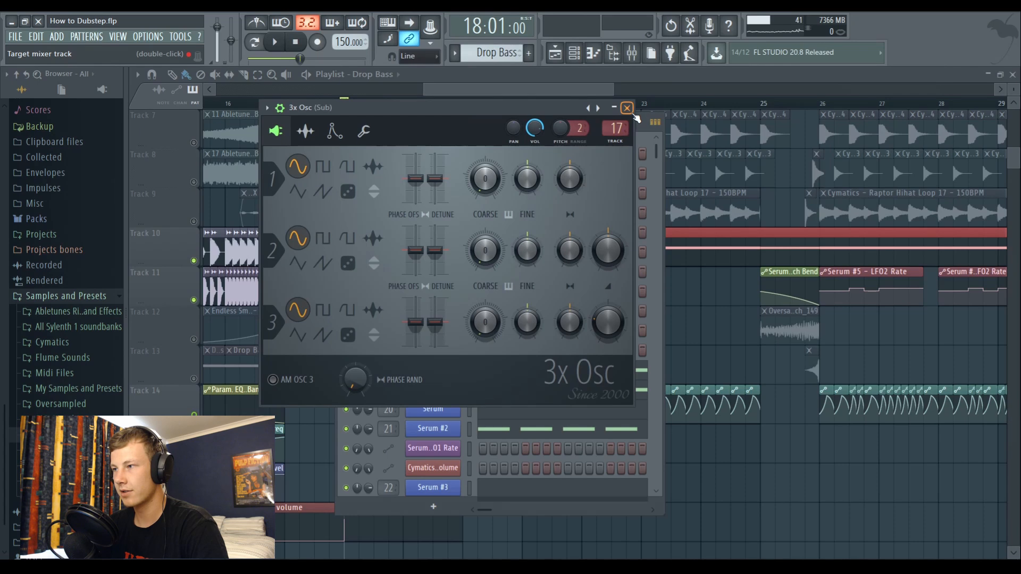
{"action": "left_click", "coordinate": [627, 108]}
{"action": "key", "text": "space"}
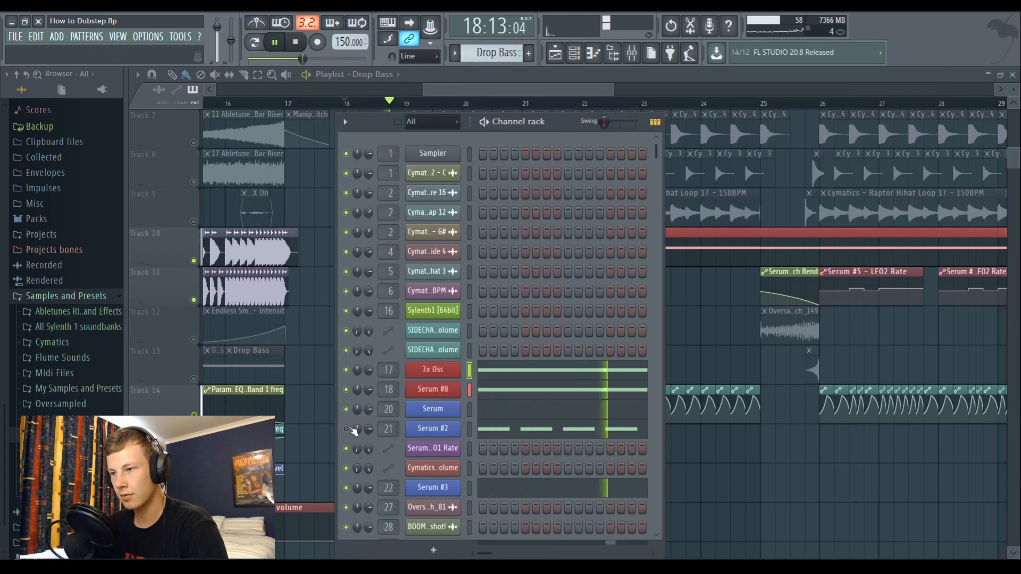
{"action": "key", "text": "space"}
Examine the sub volume automation clips on track 14 against the Serum #2 LFO1 rate automation between bars 18 and 26
{"action": "key", "text": "F6"}
{"action": "scroll", "coordinate": [422, 239], "scroll_direction": "down", "scroll_amount": 4}
{"action": "scroll", "coordinate": [428, 266], "scroll_direction": "up", "scroll_amount": 3}
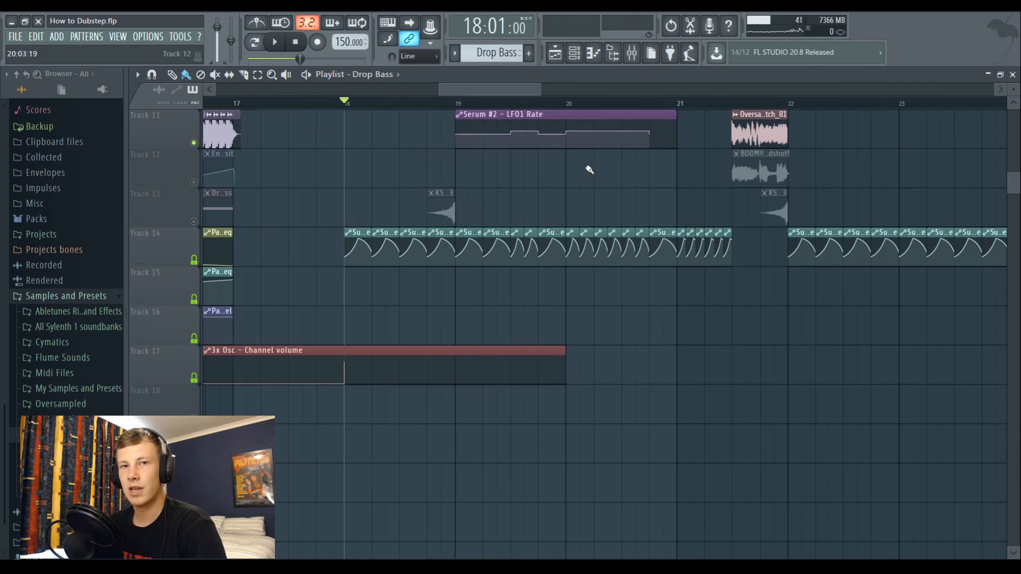
{"action": "scroll", "coordinate": [541, 102], "scroll_direction": "down", "scroll_amount": 3}
{"action": "scroll", "coordinate": [525, 96], "scroll_direction": "up", "scroll_amount": 3}
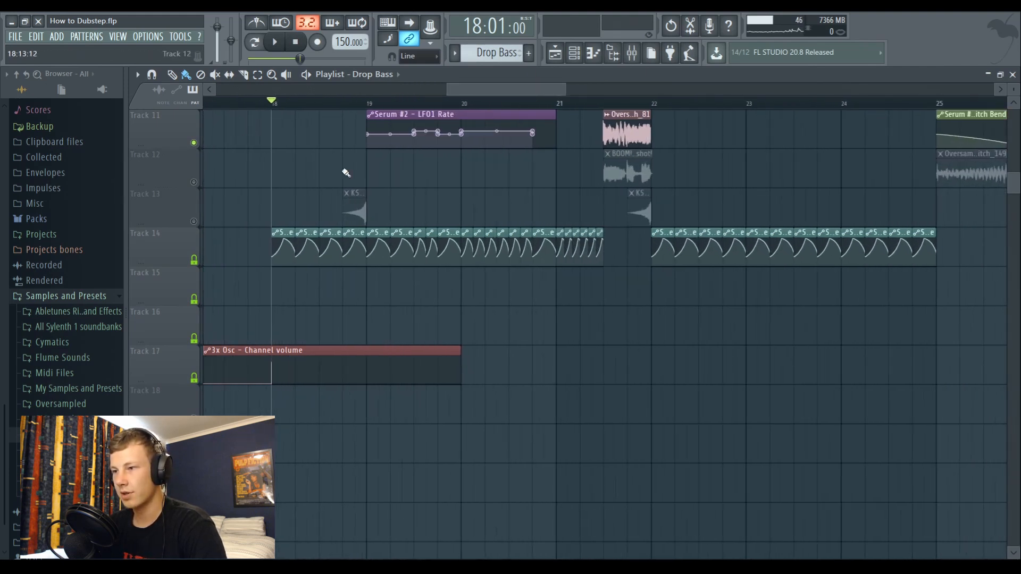
{"action": "scroll", "coordinate": [301, 196], "scroll_direction": "up", "scroll_amount": 2}
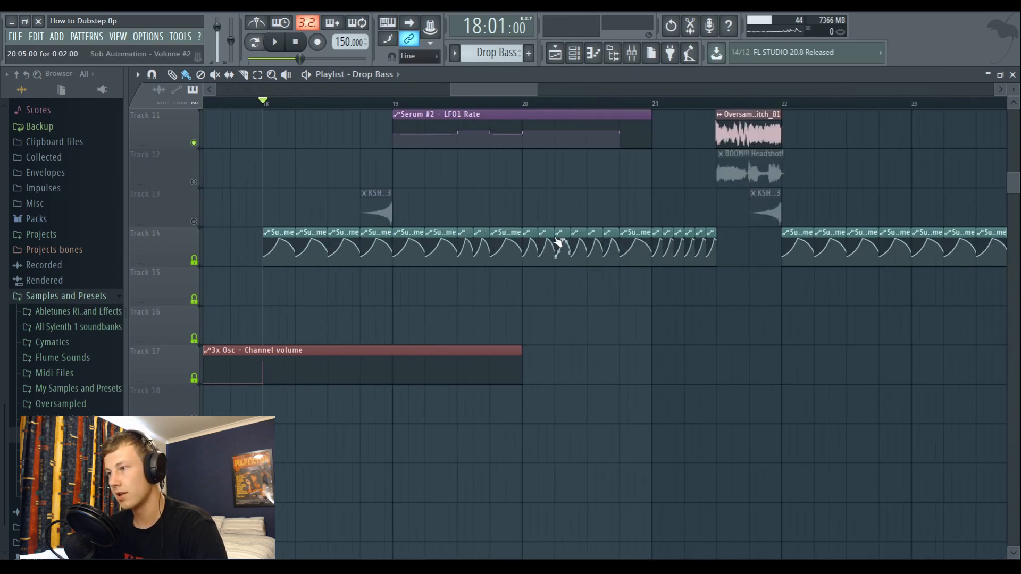
{"action": "scroll", "coordinate": [484, 107], "scroll_direction": "right", "scroll_amount": 3}
{"action": "scroll", "coordinate": [483, 107], "scroll_direction": "up", "scroll_amount": 2}
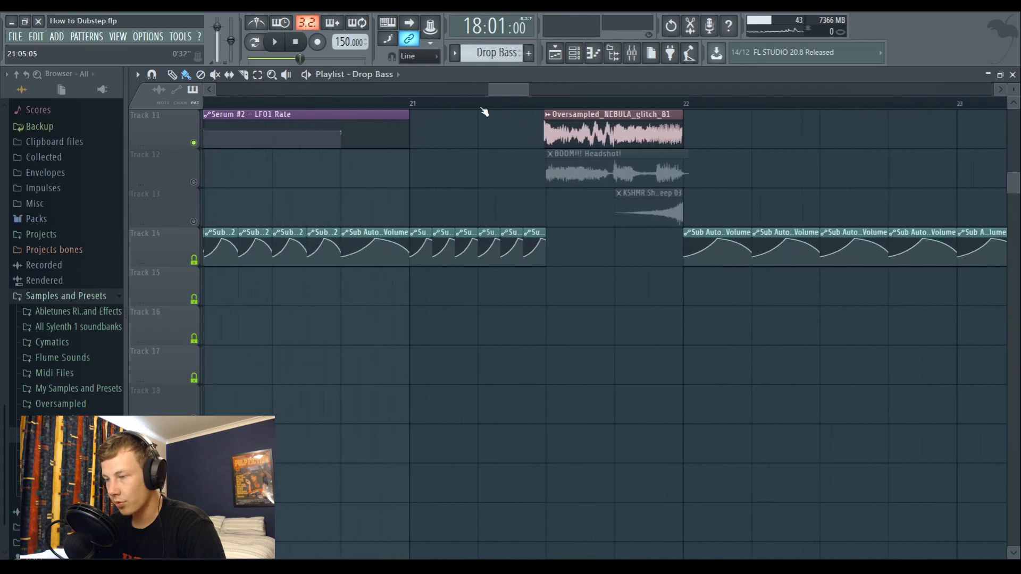
{"action": "scroll", "coordinate": [460, 104], "scroll_direction": "down", "scroll_amount": 2}
{"action": "scroll", "coordinate": [458, 104], "scroll_direction": "down", "scroll_amount": 2}
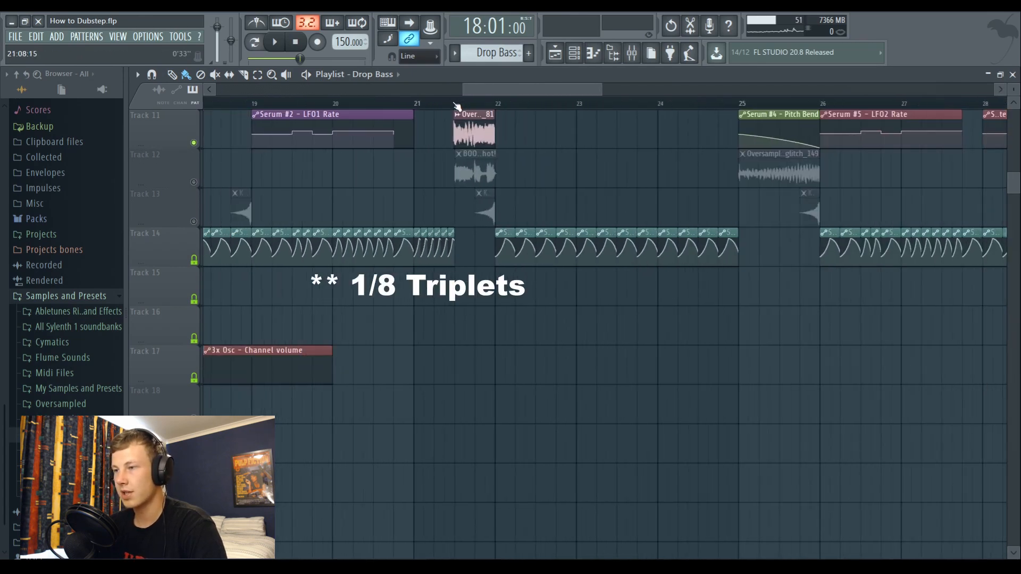
{"action": "scroll", "coordinate": [456, 106], "scroll_direction": "up", "scroll_amount": 3}
{"action": "scroll", "coordinate": [489, 90], "scroll_direction": "up", "scroll_amount": 1}
Audition the Drop Bass from bar 18 with the 3x Osc sub muted
{"action": "key", "text": "F6"}
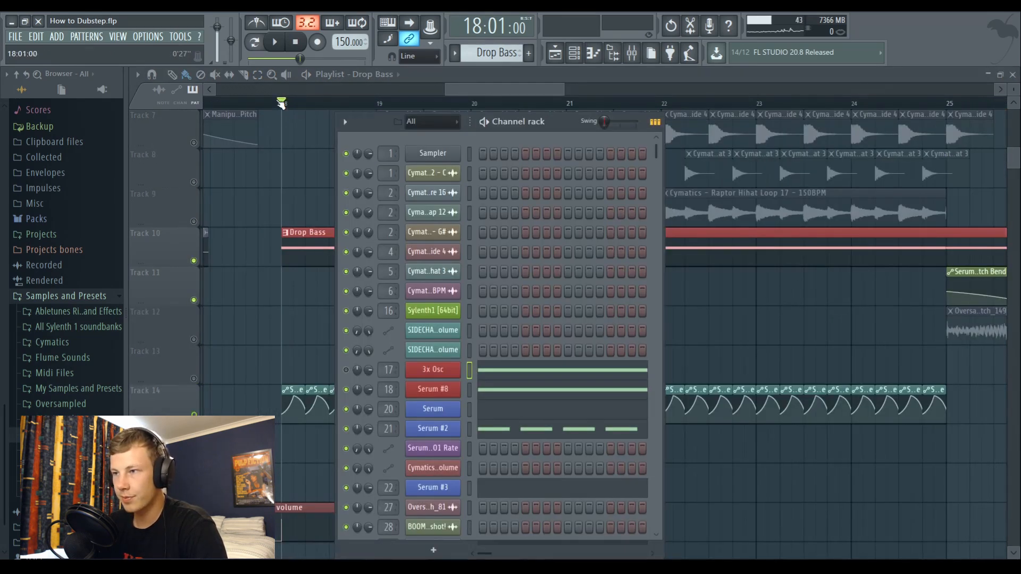
{"action": "left_click", "coordinate": [570, 58]}
{"action": "key", "text": "space"}
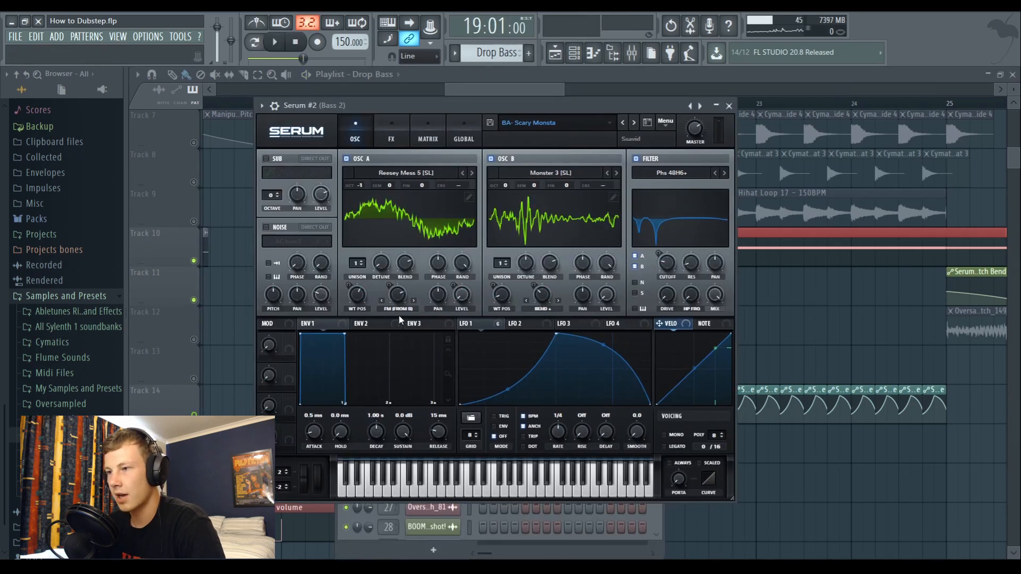
Play the bass from bar 19 while reviewing Serum #2's oscillators, LFO 1 and effects rack
{"action": "key", "text": "space"}
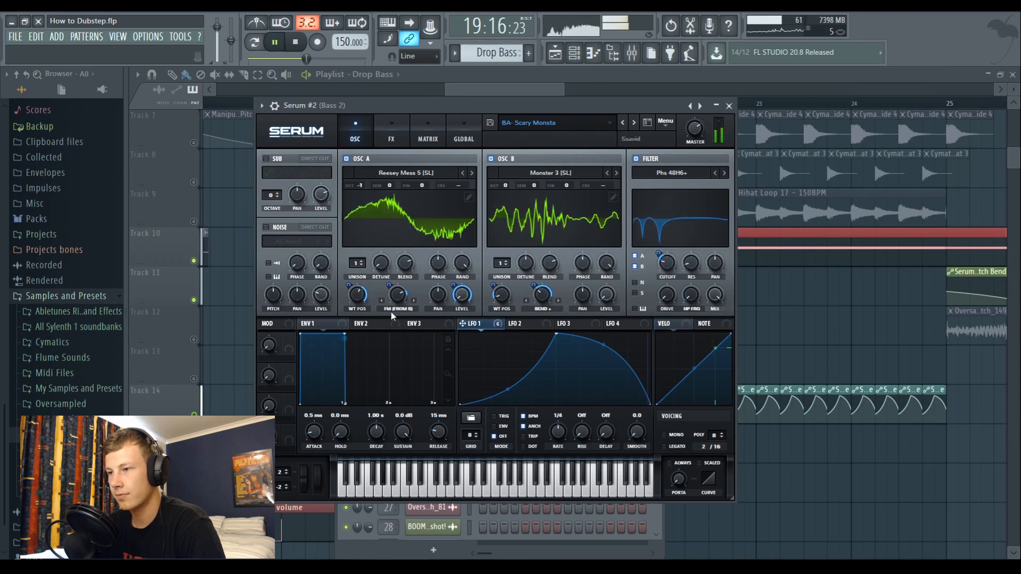
{"action": "key", "text": "space"}
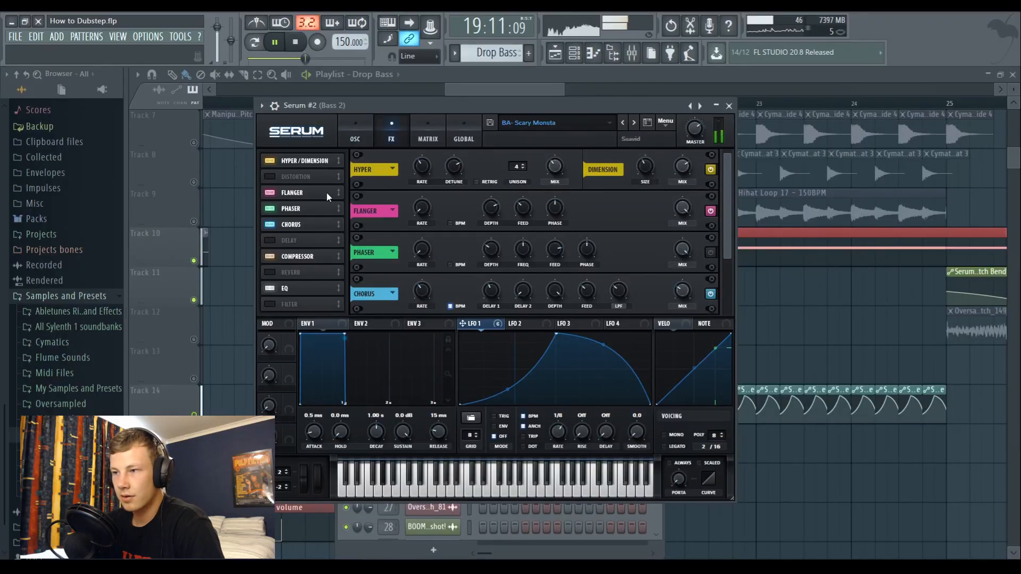
{"action": "scroll", "coordinate": [311, 194], "scroll_direction": "down", "scroll_amount": 3}
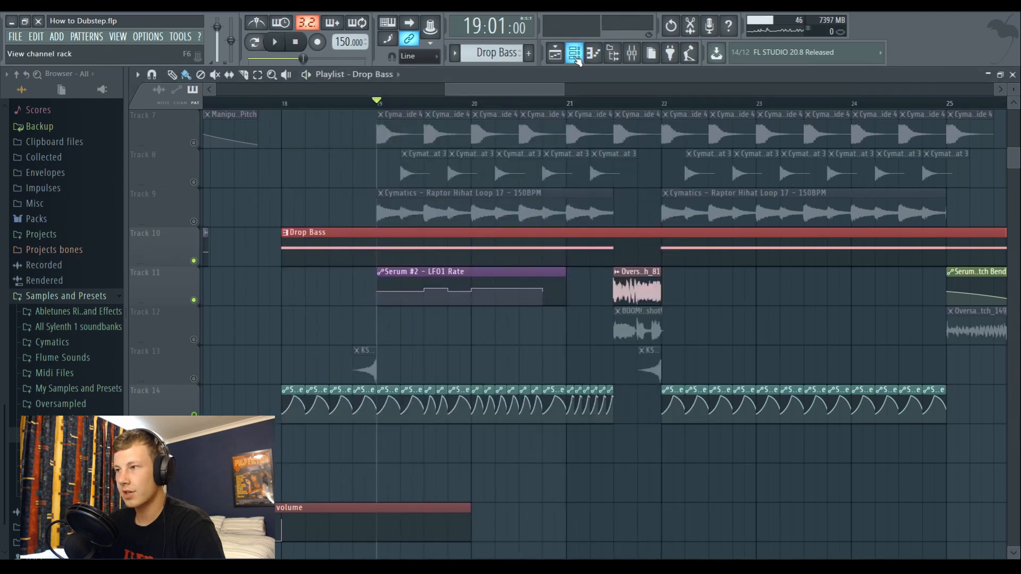
Reopen Serum #2 and audition the bass from bar 19 while checking LFO 1's rate
{"action": "left_click", "coordinate": [574, 53]}
{"action": "left_click", "coordinate": [421, 410]}
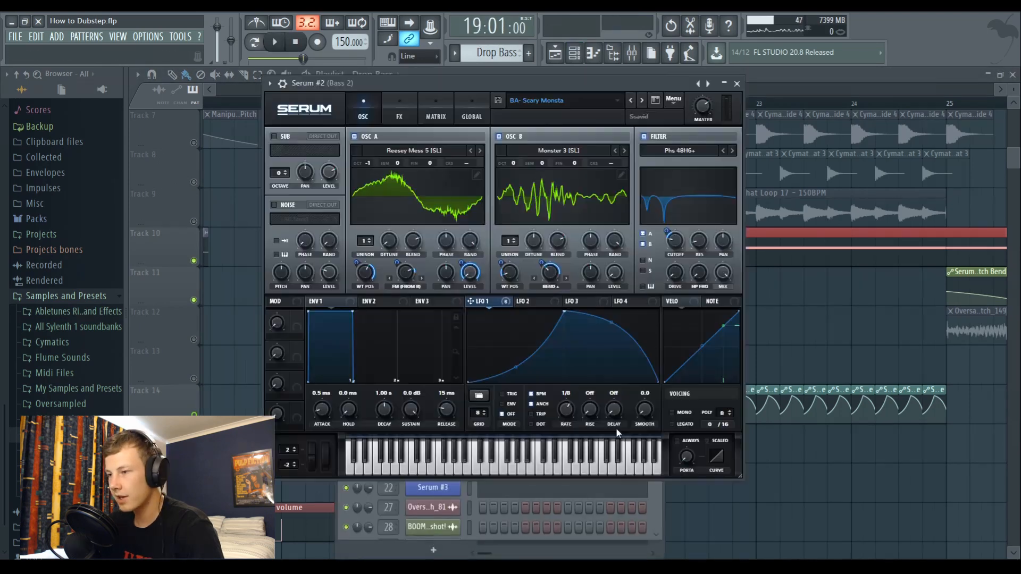
{"action": "key", "text": "space"}
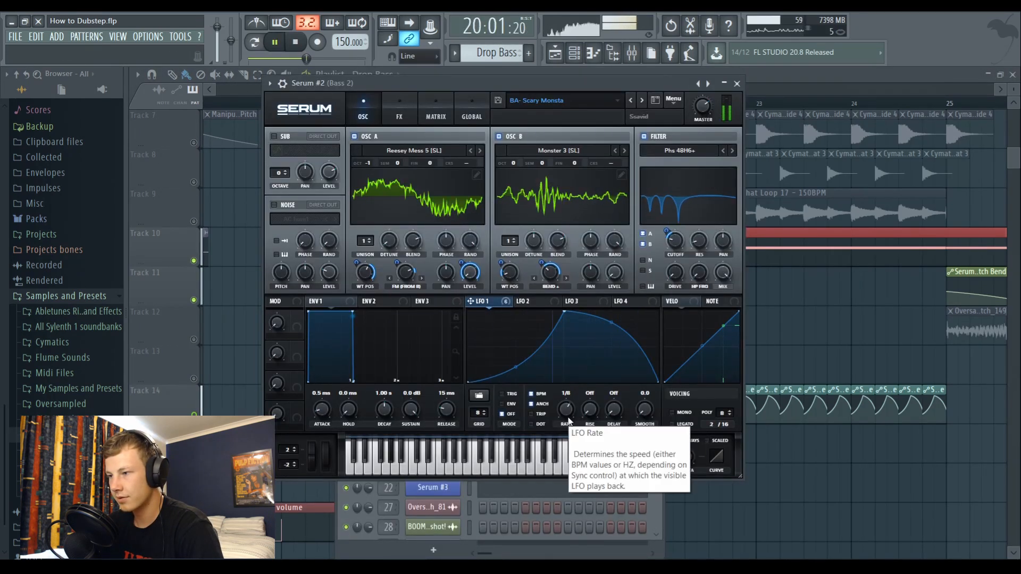
{"action": "key", "text": "space"}
{"action": "left_click", "coordinate": [770, 77]}
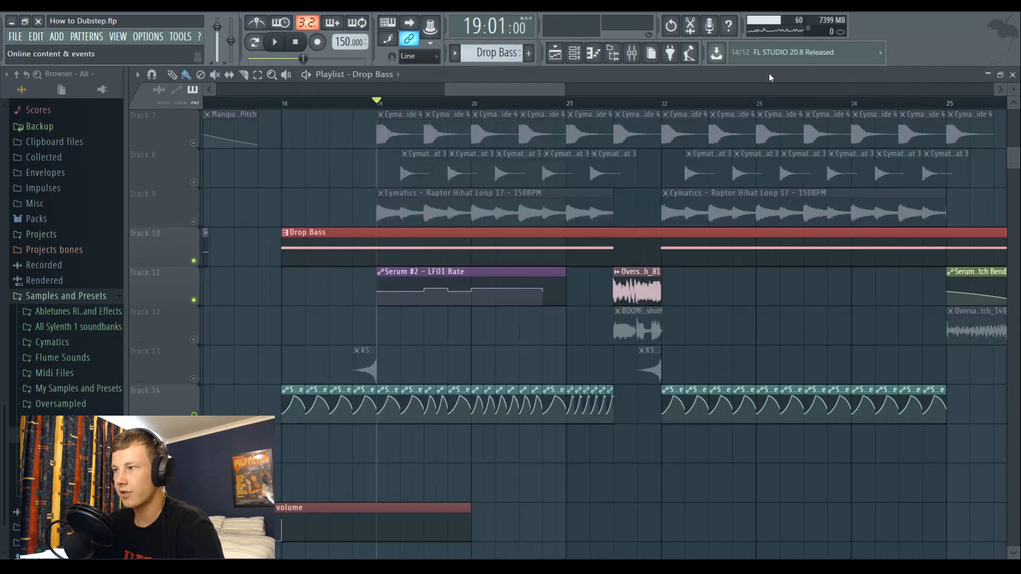
Review the Bass 1 Serum's effects rack, oscillators and LFO 1 rate while auditioning the Drop Bass from bar 21
{"action": "scroll", "coordinate": [378, 130], "scroll_direction": "down", "scroll_amount": 1}
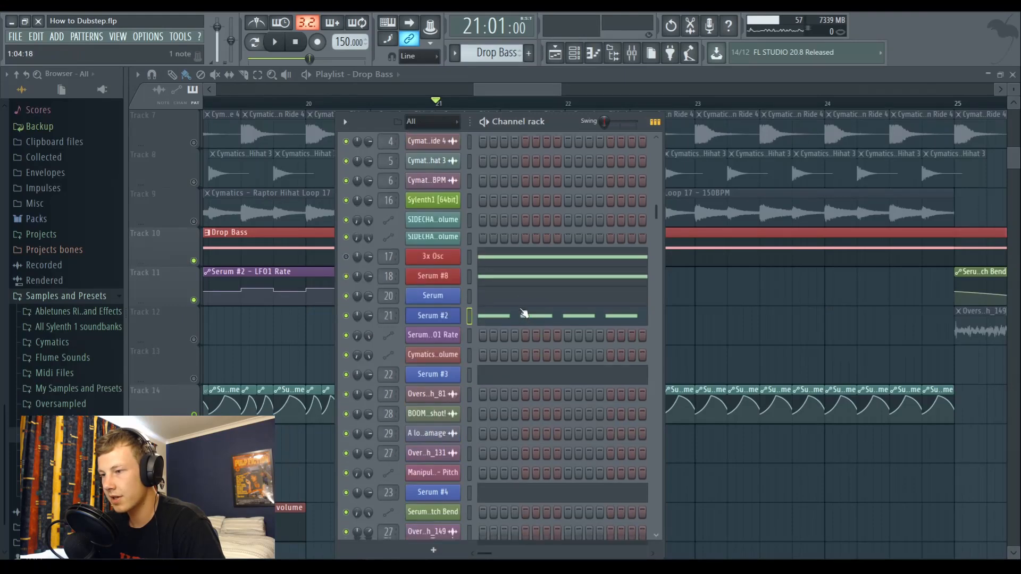
{"action": "left_click", "coordinate": [501, 347]}
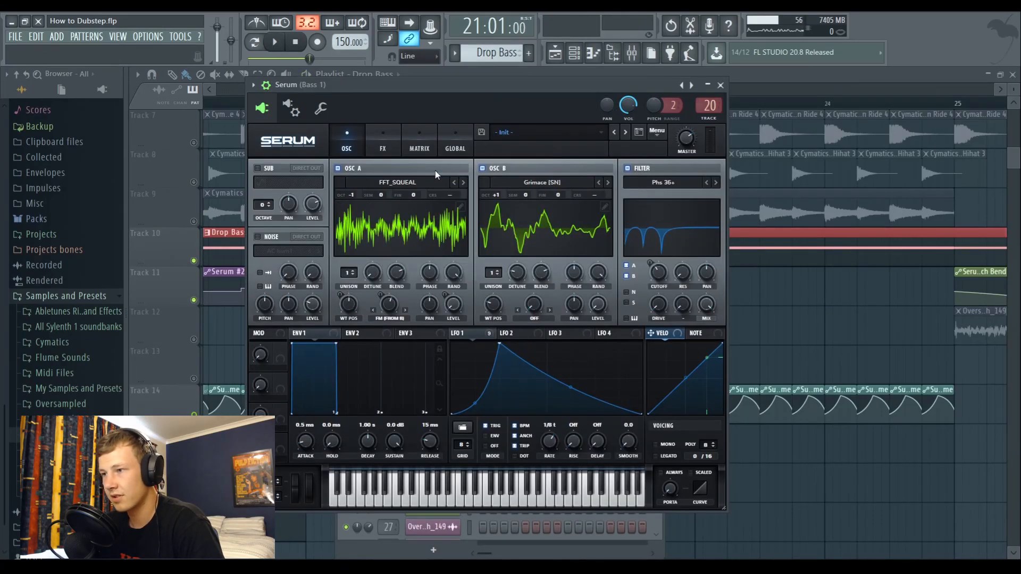
{"action": "left_click", "coordinate": [382, 149]}
{"action": "key", "text": "space"}
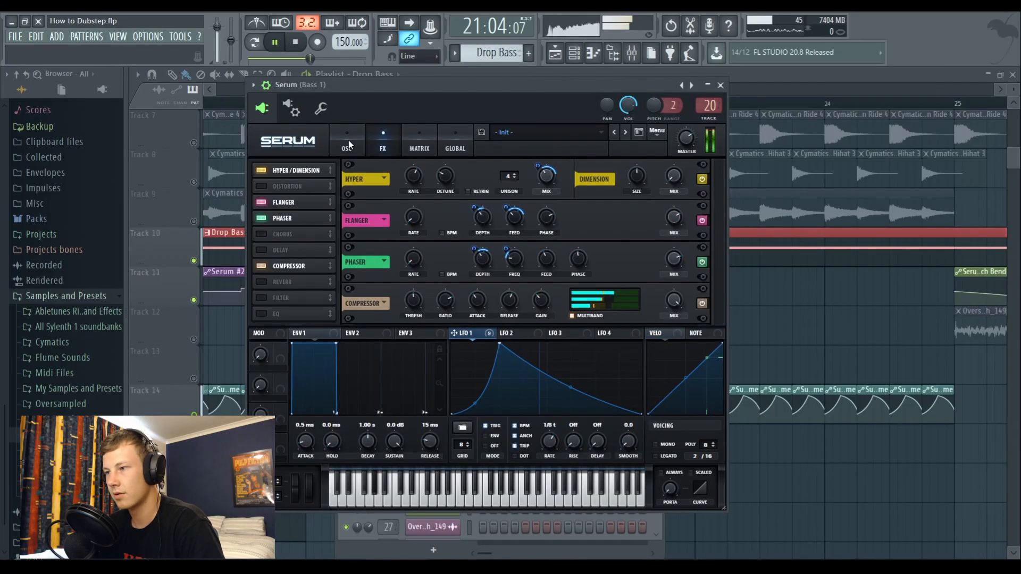
{"action": "key", "text": "space"}
{"action": "left_click", "coordinate": [346, 144]}
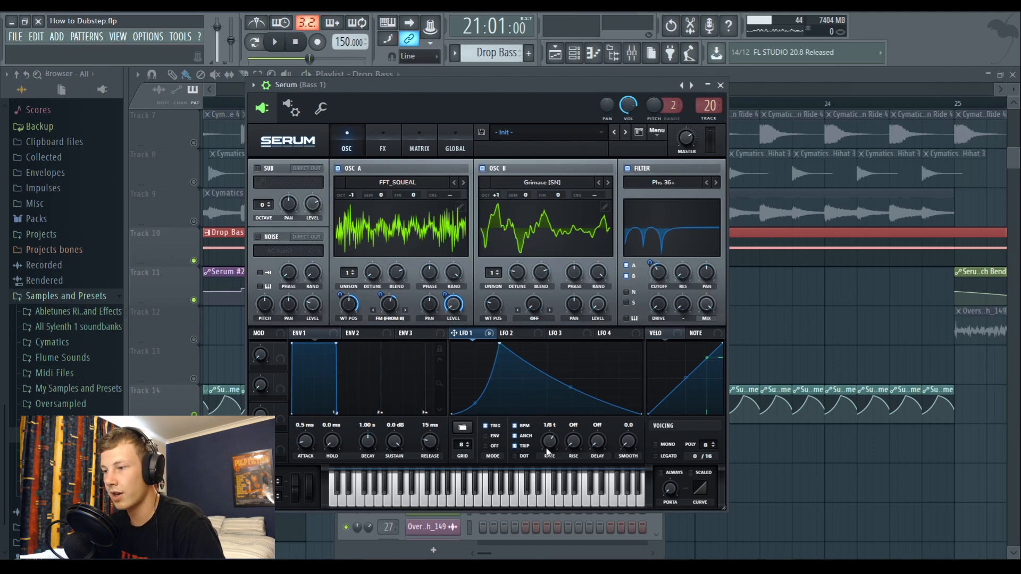
{"action": "key", "text": "space"}
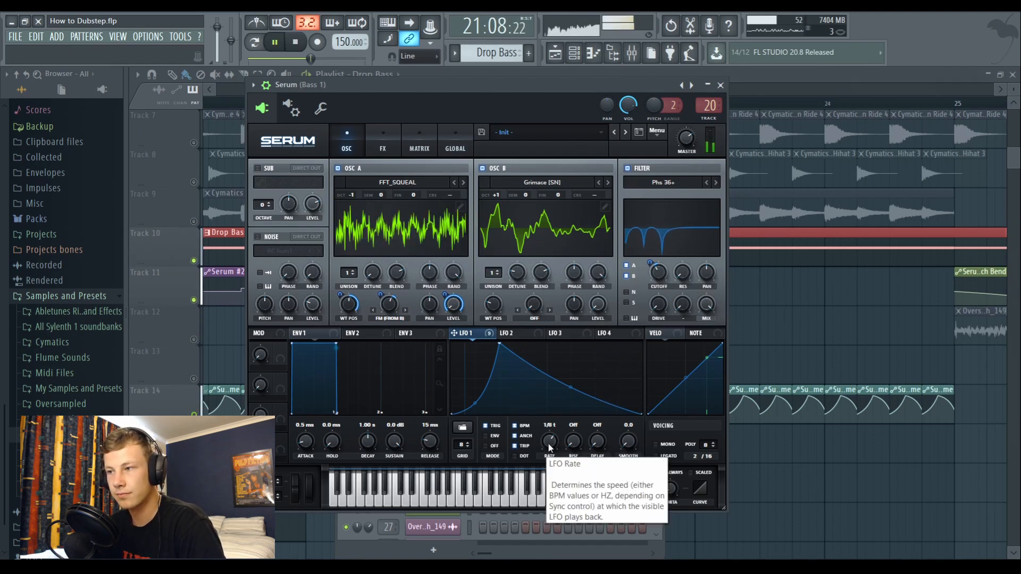
{"action": "left_click", "coordinate": [339, 105]}
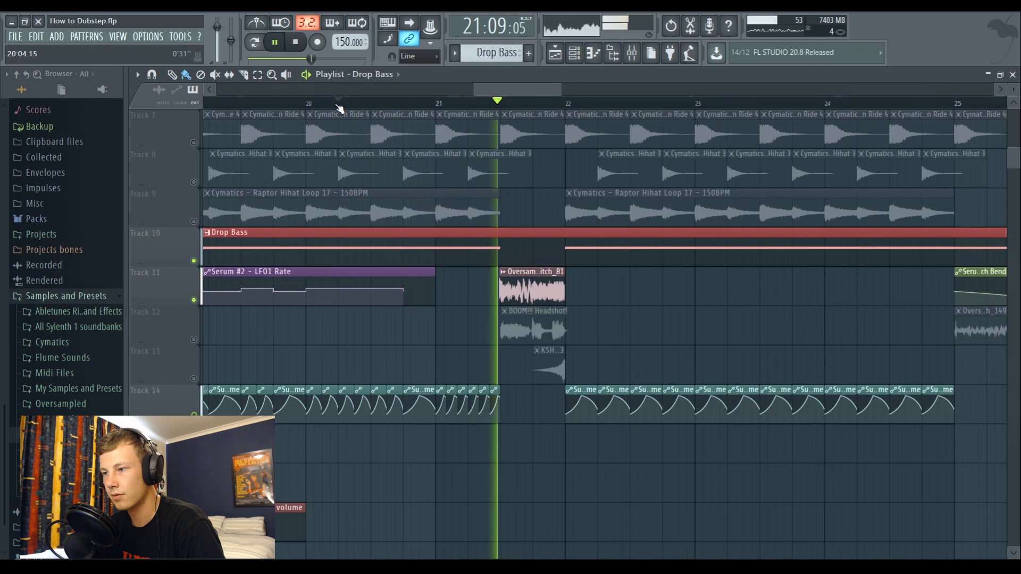
{"action": "key", "text": "space"}
Unmute tracks 12 and 13 and audition the fill before bar 22 with its lead-in from bar 20
{"action": "left_click", "coordinate": [503, 102]}
{"action": "scroll", "coordinate": [503, 102], "scroll_direction": "up", "scroll_amount": 3}
{"action": "left_click", "coordinate": [193, 339]}
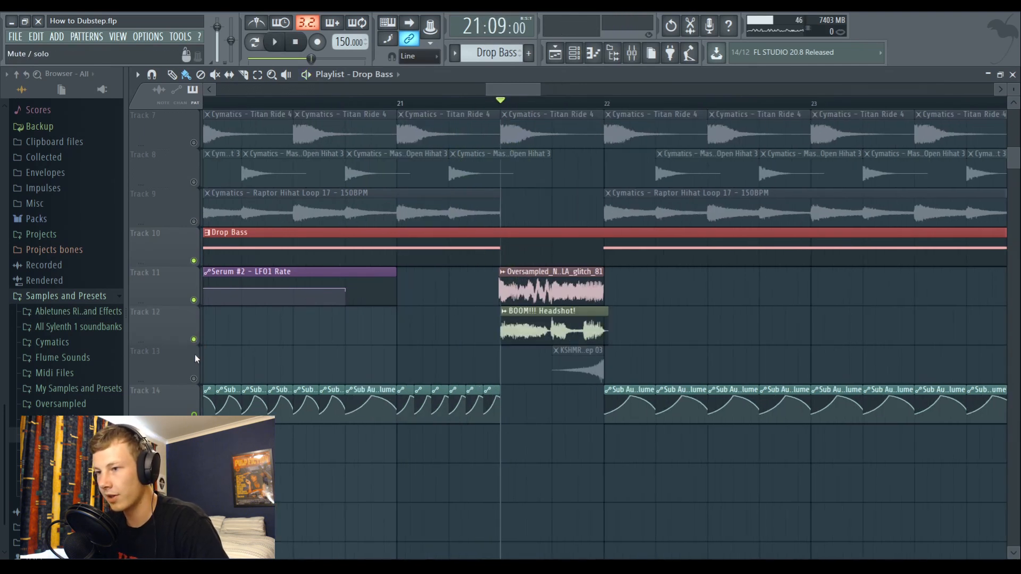
{"action": "left_click", "coordinate": [194, 378]}
{"action": "key", "text": "space"}
{"action": "key", "text": "space"}
{"action": "left_click", "coordinate": [302, 102]}
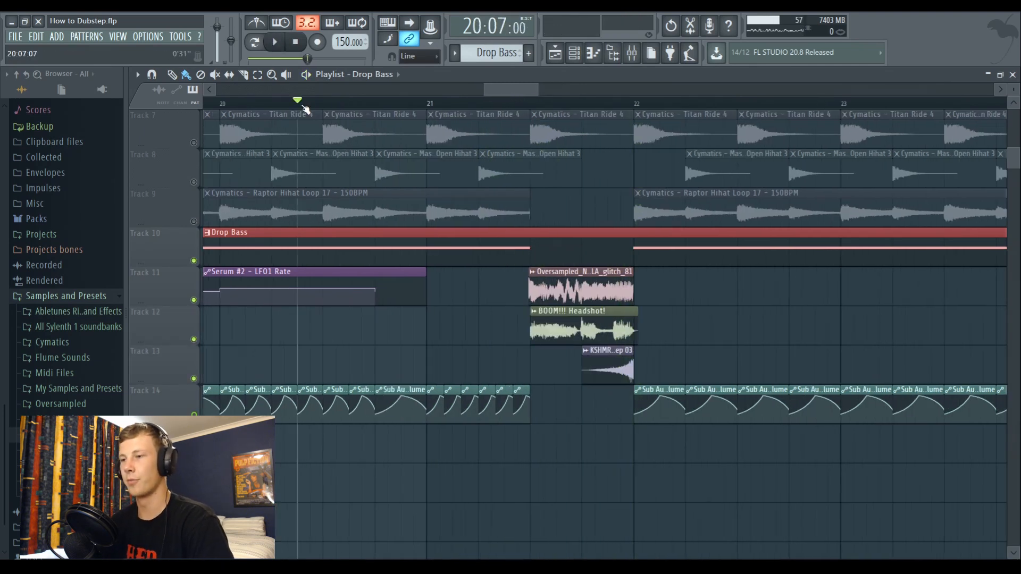
{"action": "key", "text": "space"}
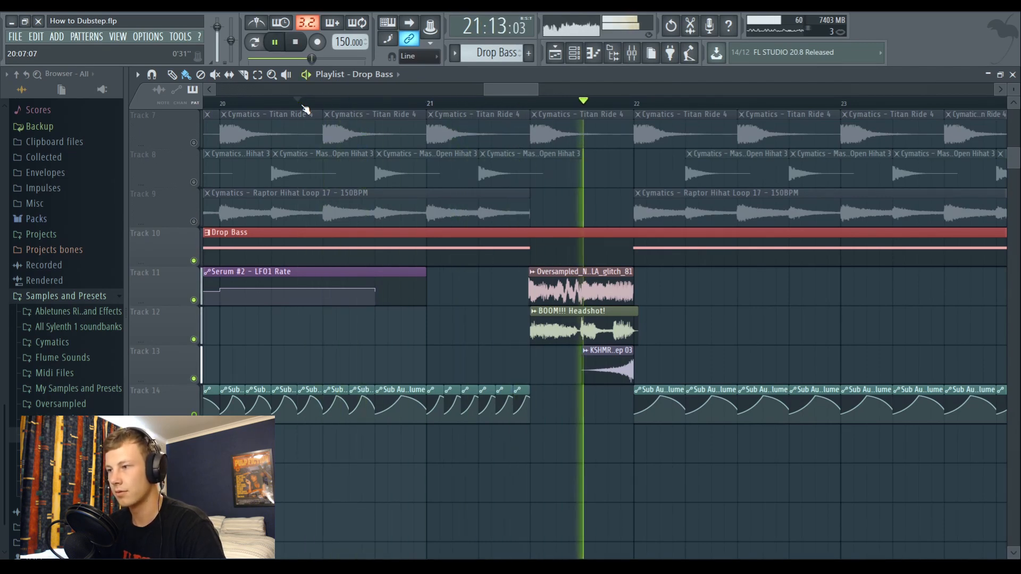
{"action": "key", "text": "space"}
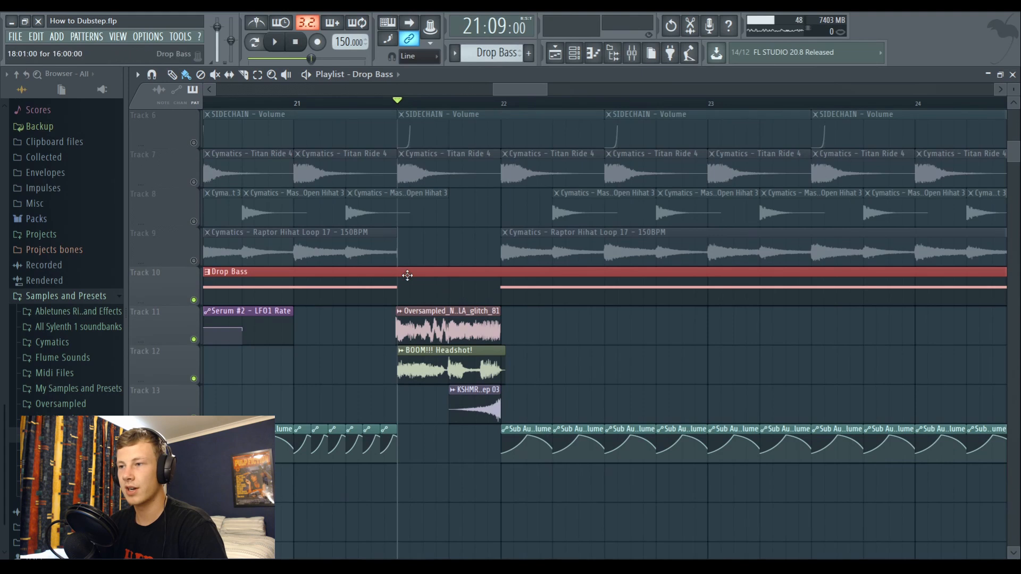
Audition the Oversampled_NEBULA_glitch_81 sample on track 11 with tracks 10, 12 and 13 muted
{"action": "scroll", "coordinate": [470, 183], "scroll_direction": "up", "scroll_amount": 2}
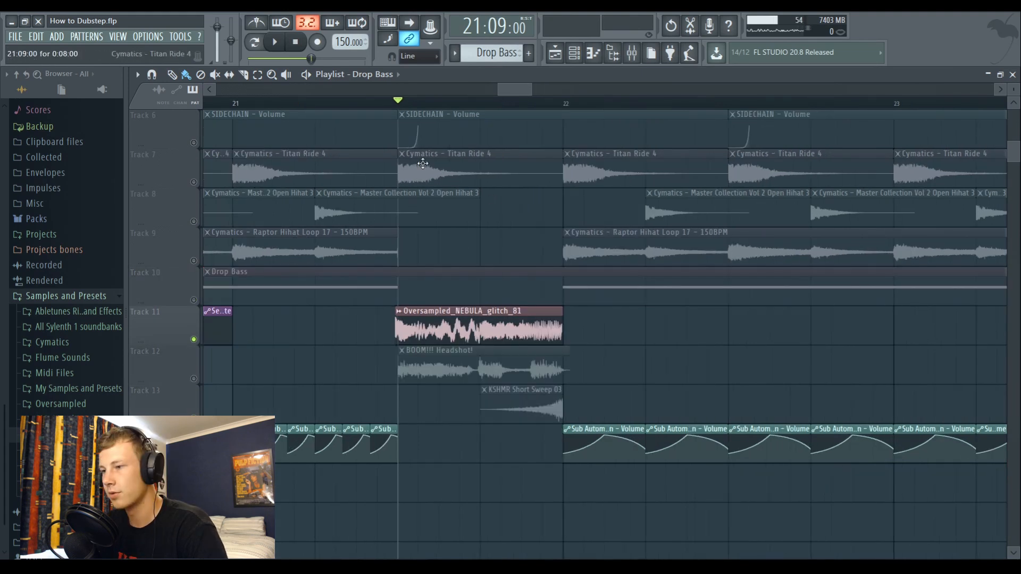
{"action": "key", "text": "space"}
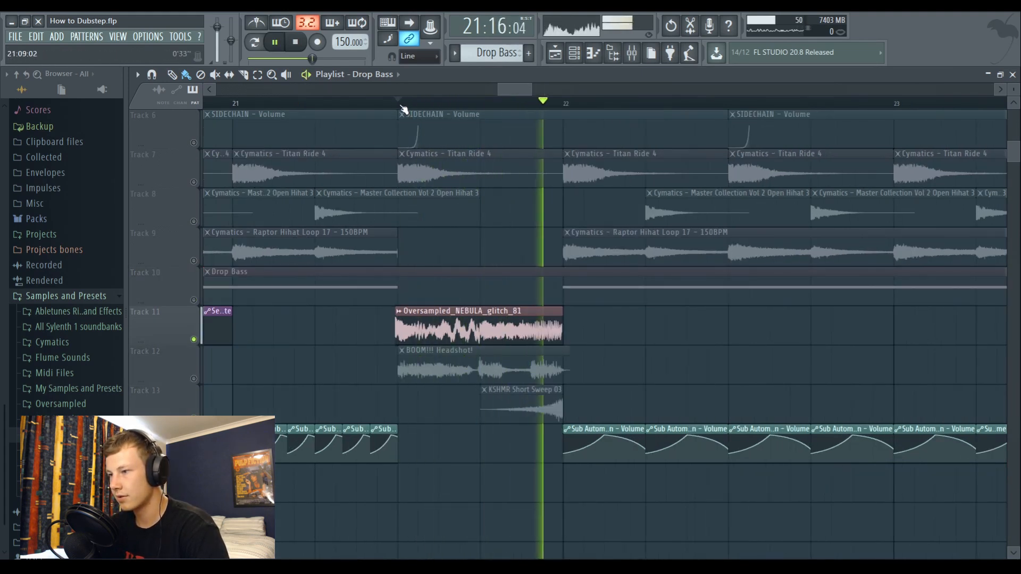
{"action": "key", "text": "space"}
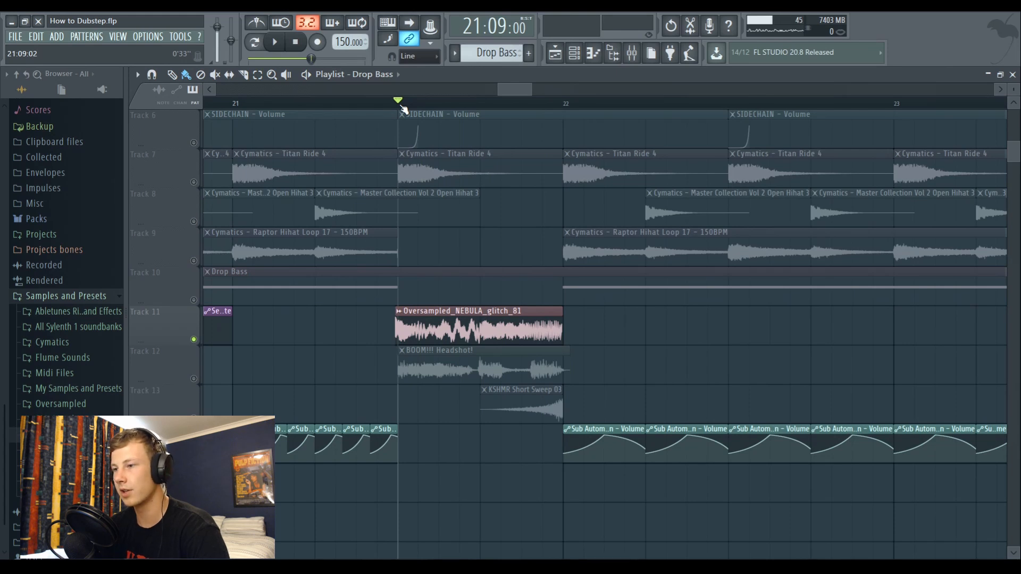
Audition the BOOM!!! Headshot! vocal sample on track 12 without the glitch sample and sweep
{"action": "key", "text": "space"}
{"action": "key", "text": "space"}
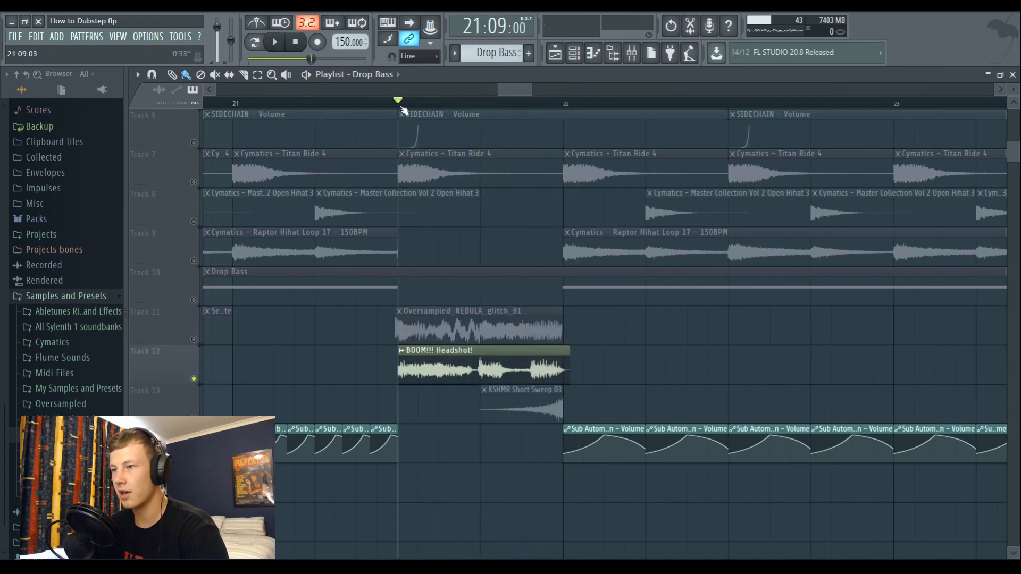
{"action": "key", "text": "space"}
{"action": "key", "text": "space"}
Examine the Manipulator and CamelCrusher effects on the Boom Headshot mixer track while auditioning the vocal sample
{"action": "key", "text": "F9"}
{"action": "left_click", "coordinate": [910, 114]}
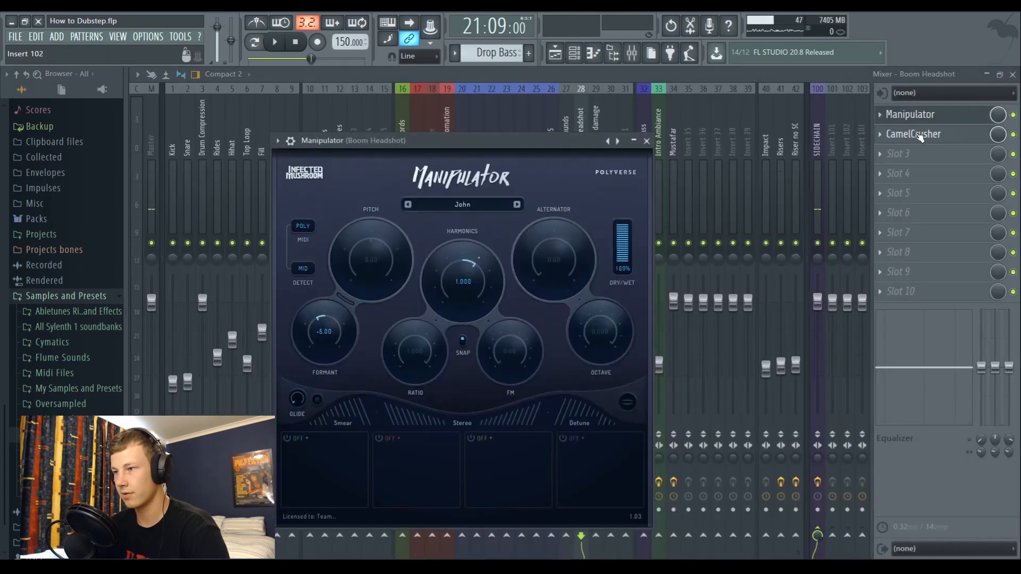
{"action": "key", "text": "space"}
{"action": "left_click", "coordinate": [647, 140]}
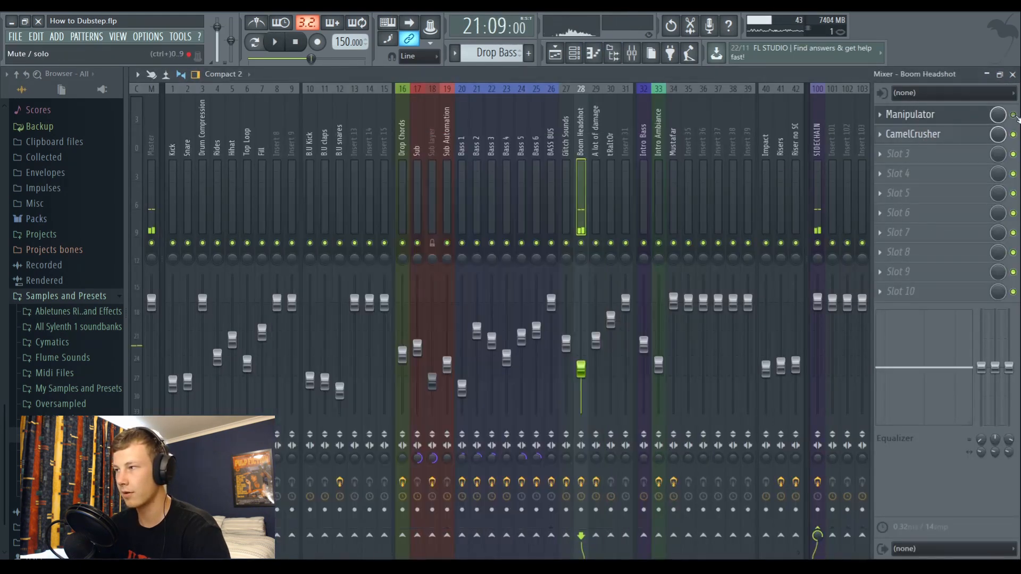
{"action": "left_click", "coordinate": [1012, 114]}
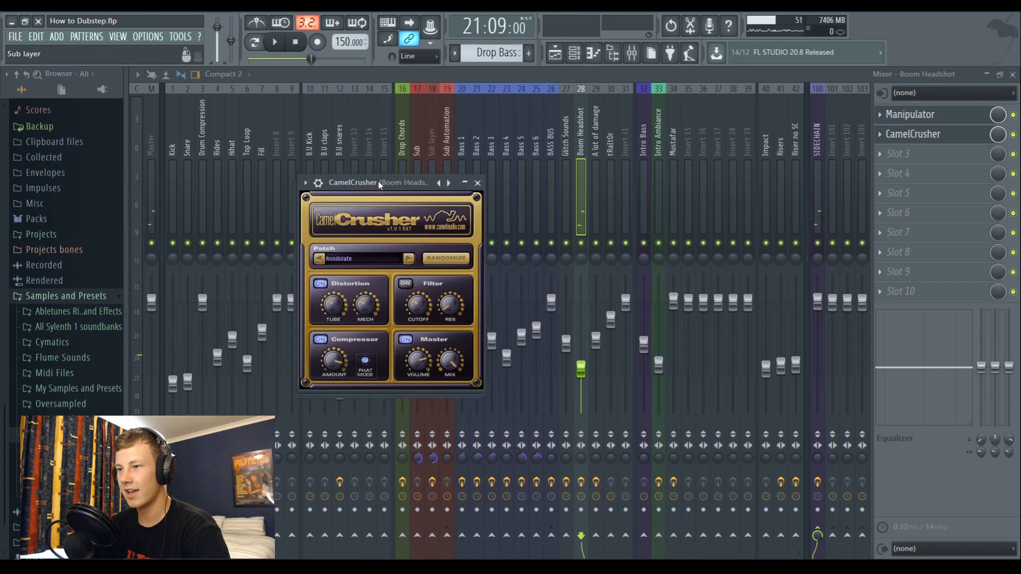
{"action": "left_click_drag", "start_coordinate": [378, 181], "coordinate": [404, 154]}
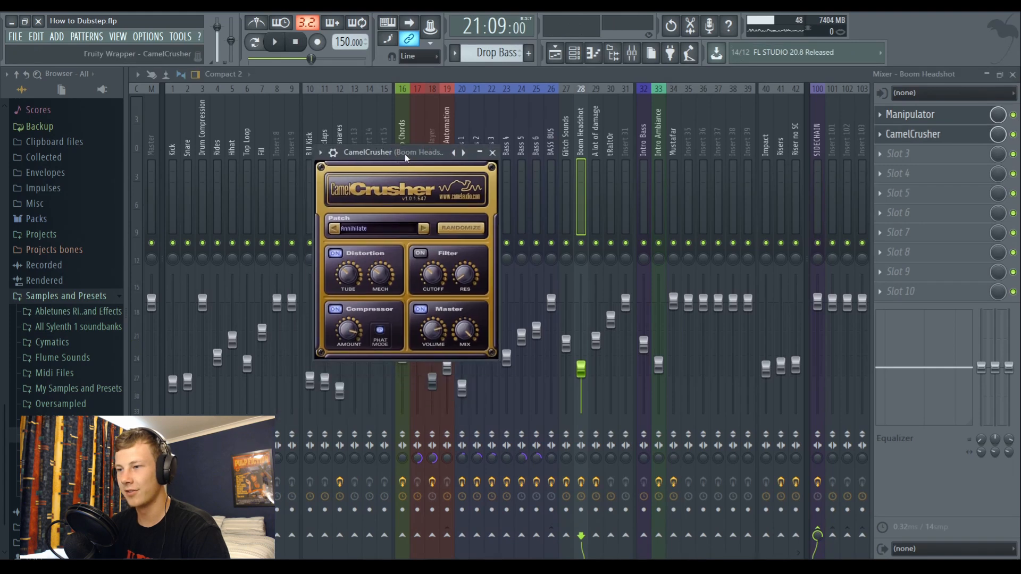
{"action": "key", "text": "space"}
{"action": "key", "text": "space"}
Return to the playlist, audition the fill, and unmute tracks 10, 11 and 12
{"action": "key", "text": "F5"}
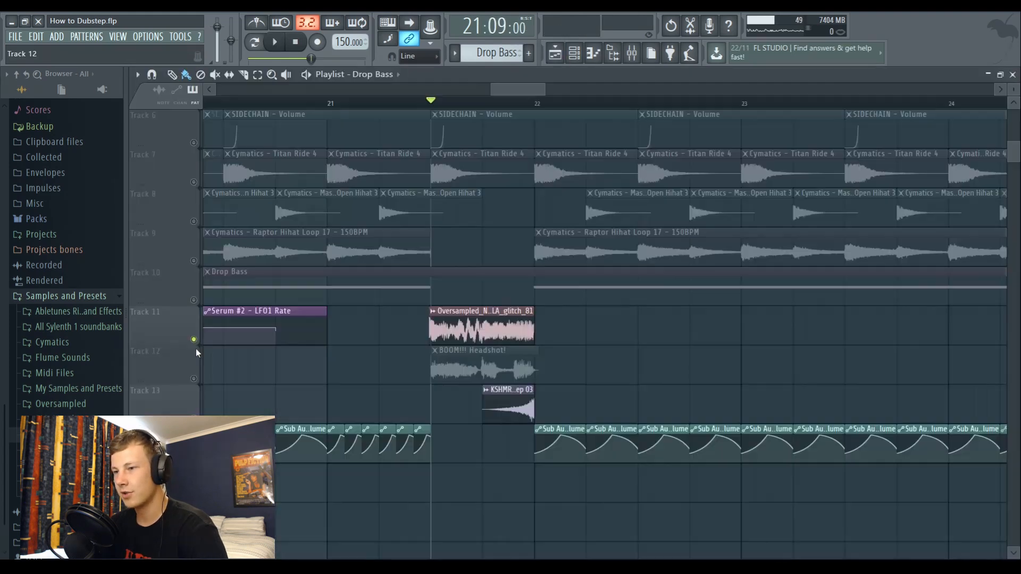
{"action": "key", "text": "space"}
{"action": "key", "text": "space"}
{"action": "left_click", "coordinate": [194, 379]}
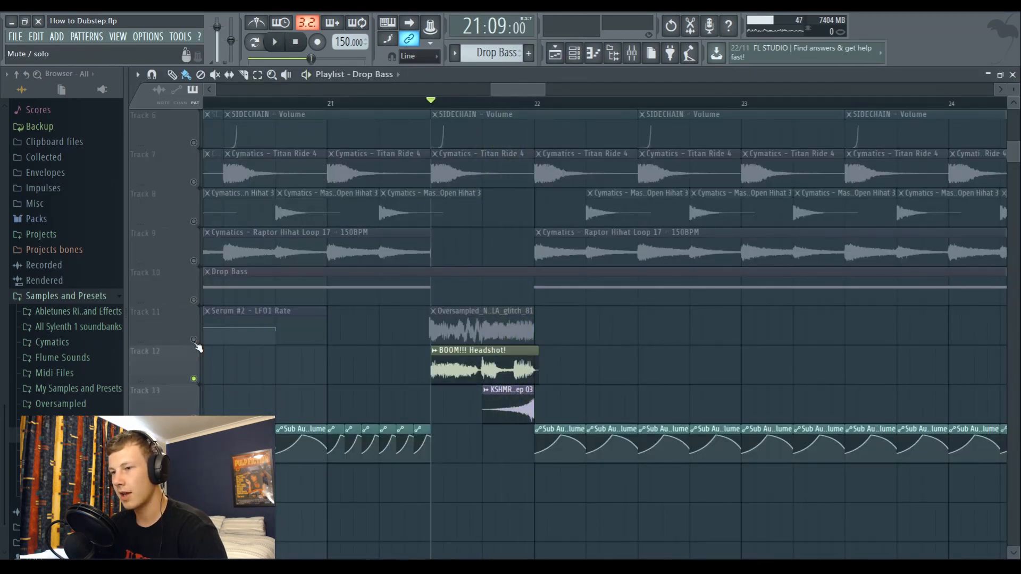
{"action": "left_click", "coordinate": [194, 339]}
{"action": "left_click", "coordinate": [194, 300]}
Review Serum #3's oscillators, LFO 1, LFO 2 and effects rack while auditioning the bass from bar 22
{"action": "left_click", "coordinate": [527, 98]}
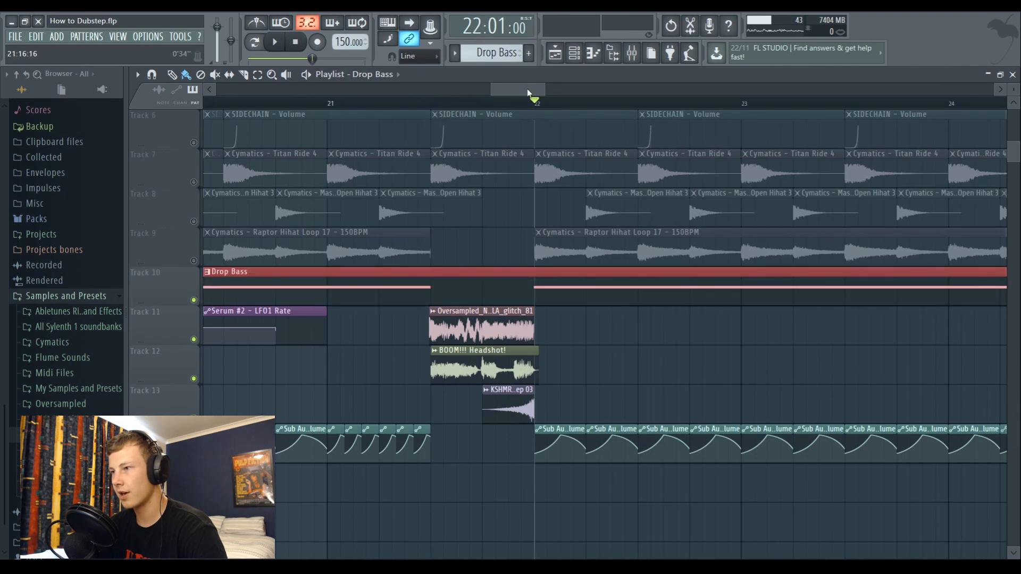
{"action": "left_click", "coordinate": [574, 56]}
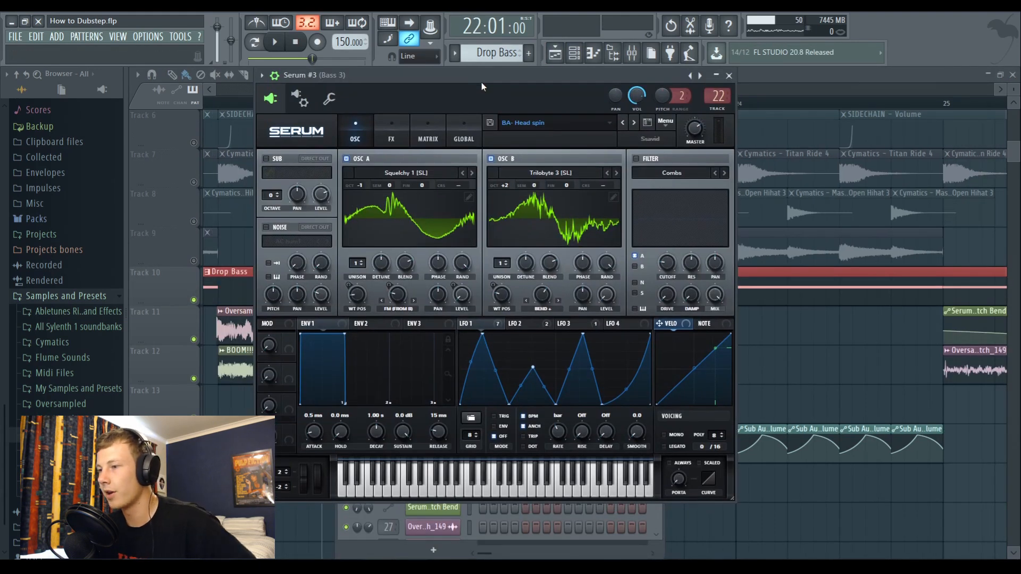
{"action": "left_click", "coordinate": [527, 324]}
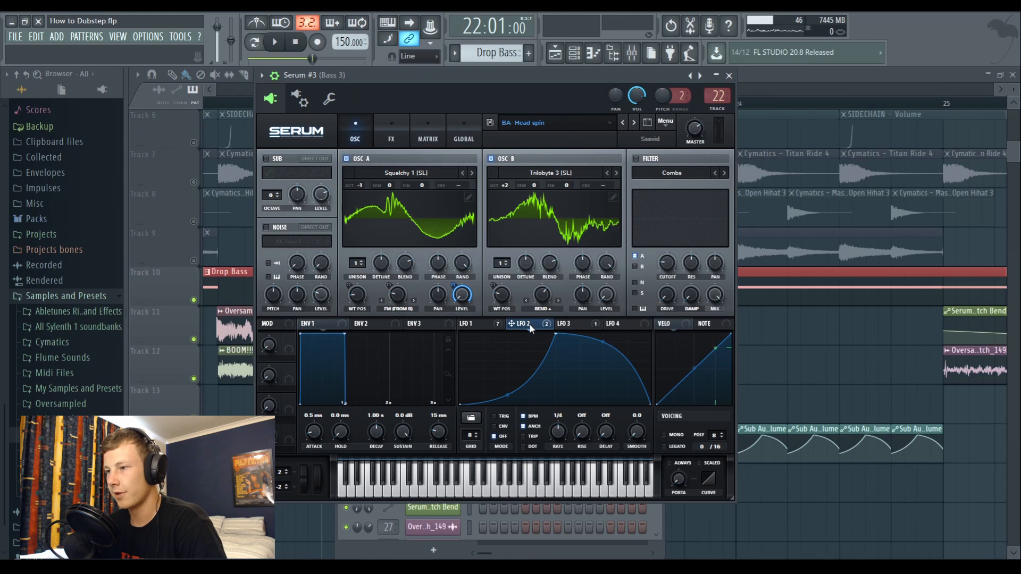
{"action": "key", "text": "space"}
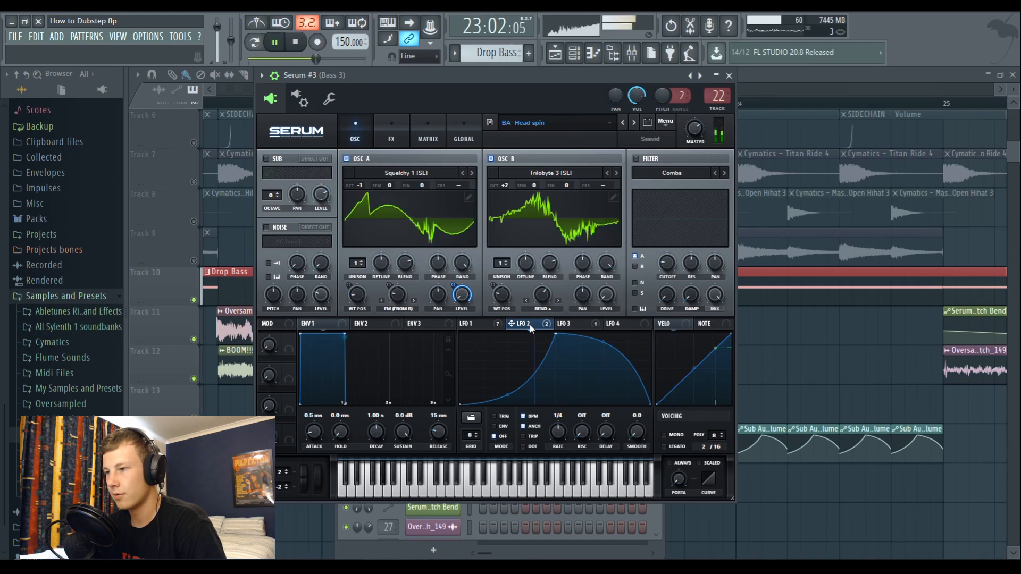
{"action": "key", "text": "space"}
{"action": "left_click", "coordinate": [469, 324]}
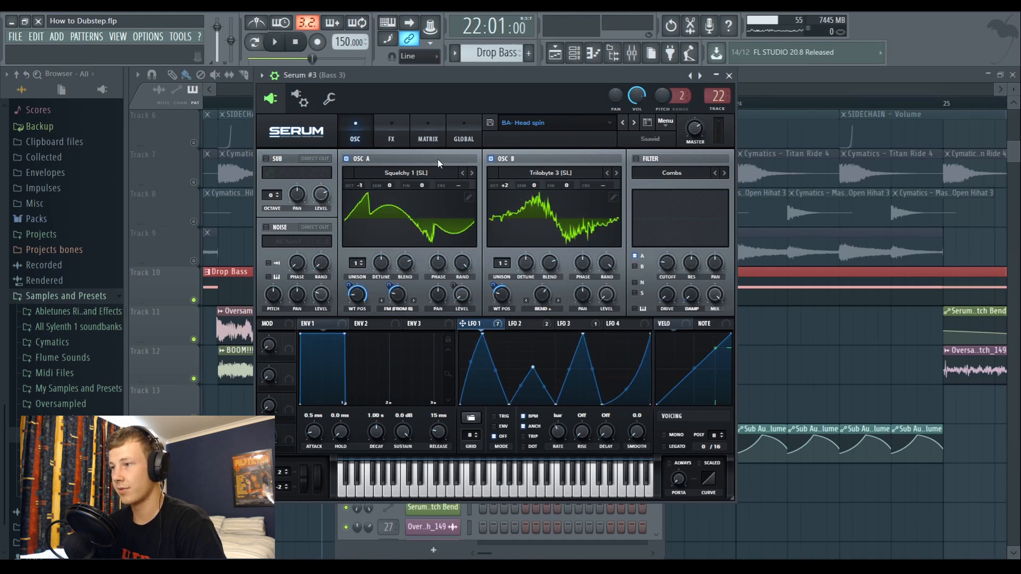
{"action": "left_click", "coordinate": [394, 139]}
{"action": "key", "text": "space"}
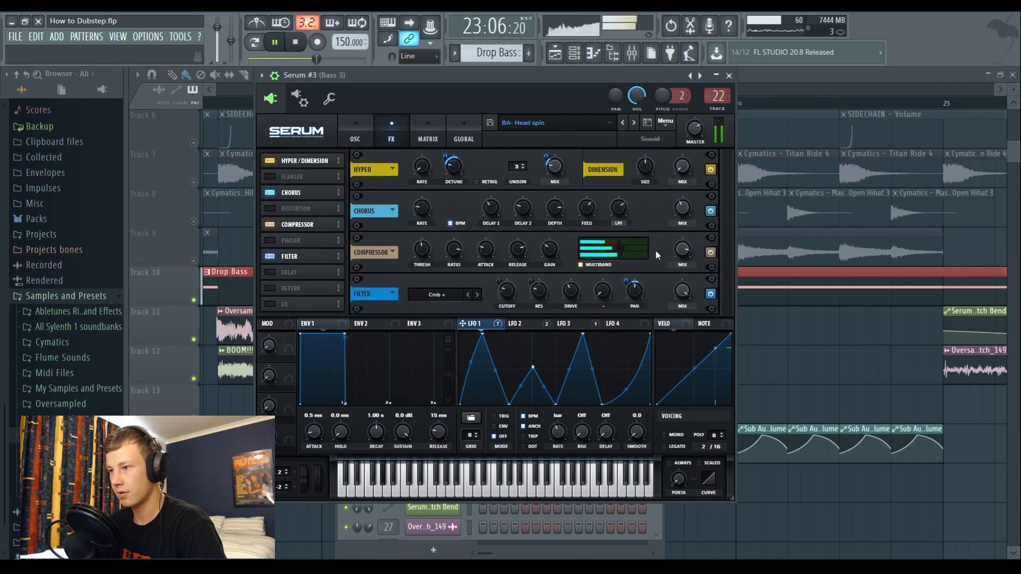
{"action": "key", "text": "space"}
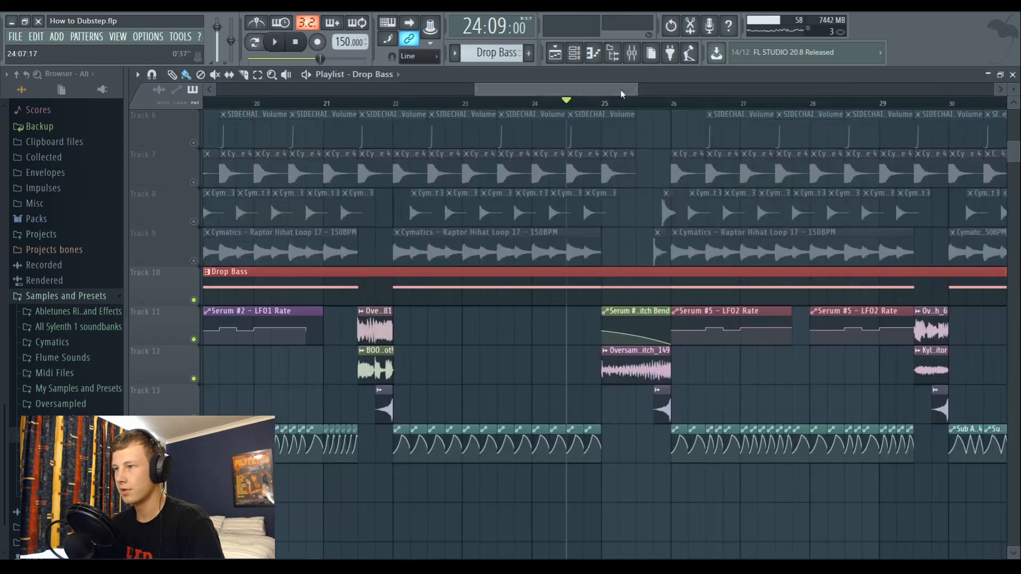
Inspect Serum #4's oscillators, filter and LFO 1 while auditioning the bass from bar 25
{"action": "mouse_move", "coordinate": [620, 90]}
{"action": "left_mouse_down"}
{"action": "mouse_move", "coordinate": [630, 91]}
{"action": "mouse_move", "coordinate": [603, 90]}
{"action": "left_mouse_up"}
{"action": "left_click", "coordinate": [560, 107]}
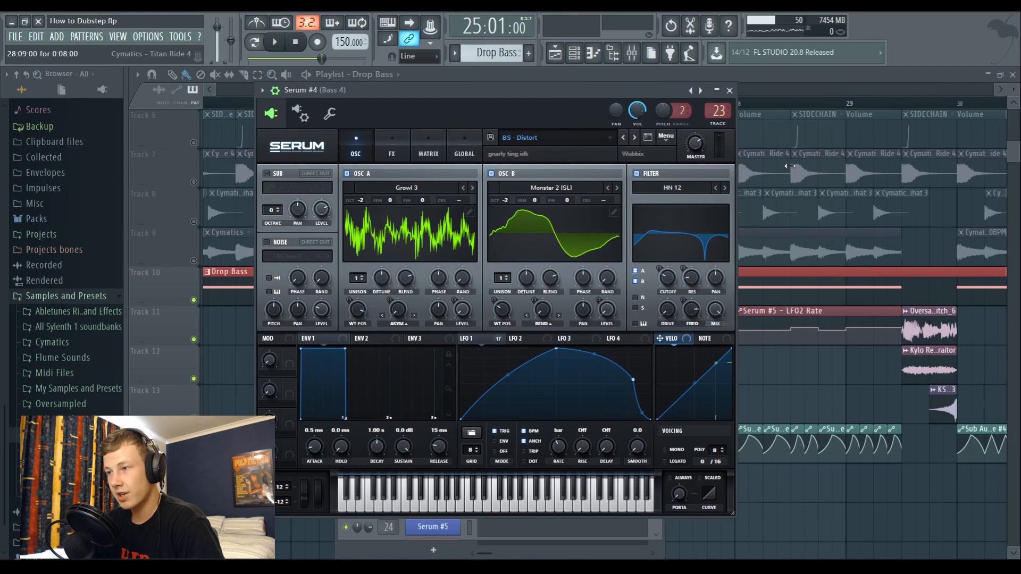
{"action": "key", "text": "space"}
{"action": "key", "text": "space"}
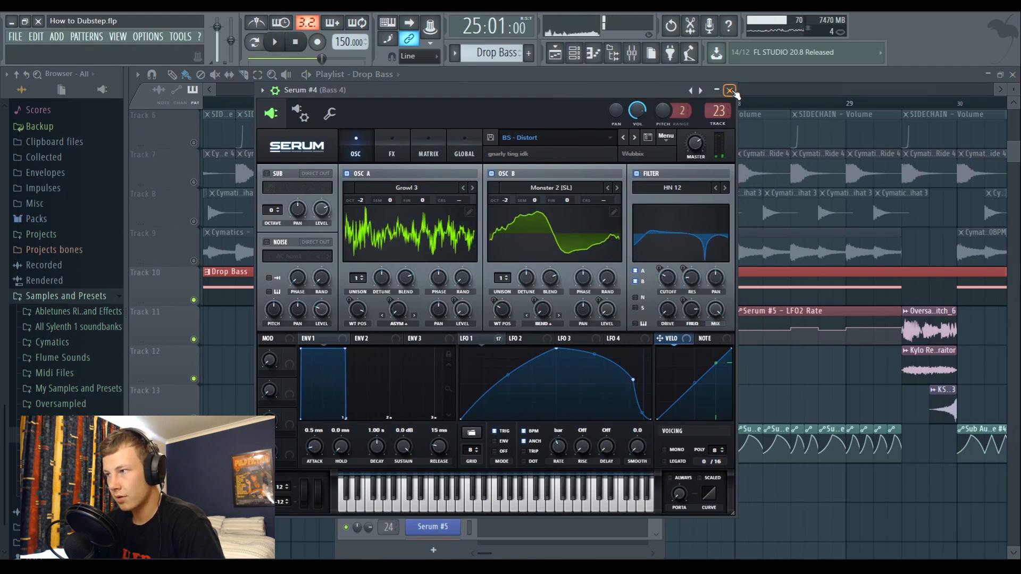
{"action": "left_click", "coordinate": [729, 90]}
{"action": "left_click", "coordinate": [563, 86]}
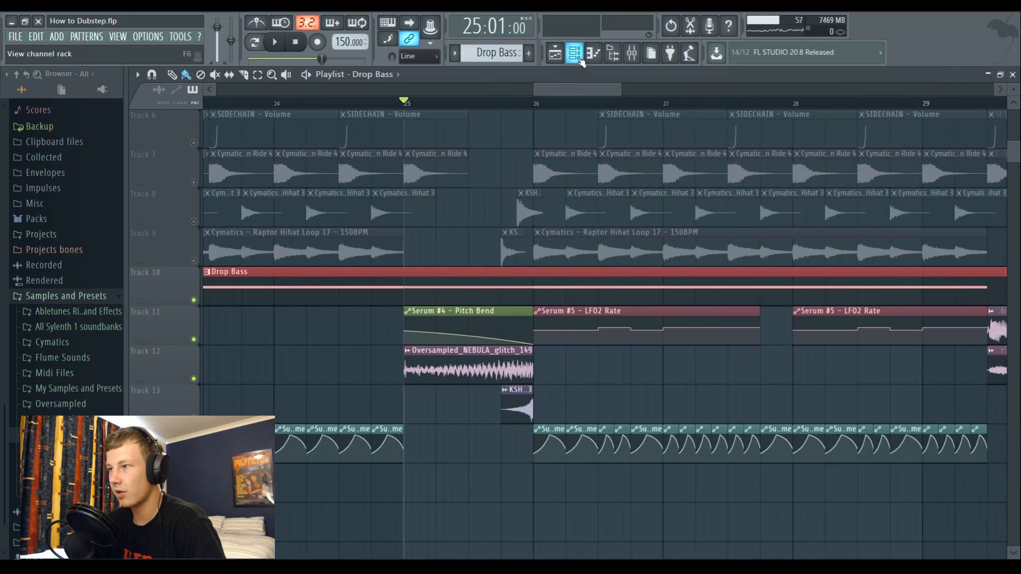
Audition the bass with its Serum #4 pitch bend from bar 25 with track 12 muted, then show the channel rack
{"action": "left_click", "coordinate": [574, 53]}
{"action": "left_click", "coordinate": [573, 53]}
{"action": "key", "text": "space"}
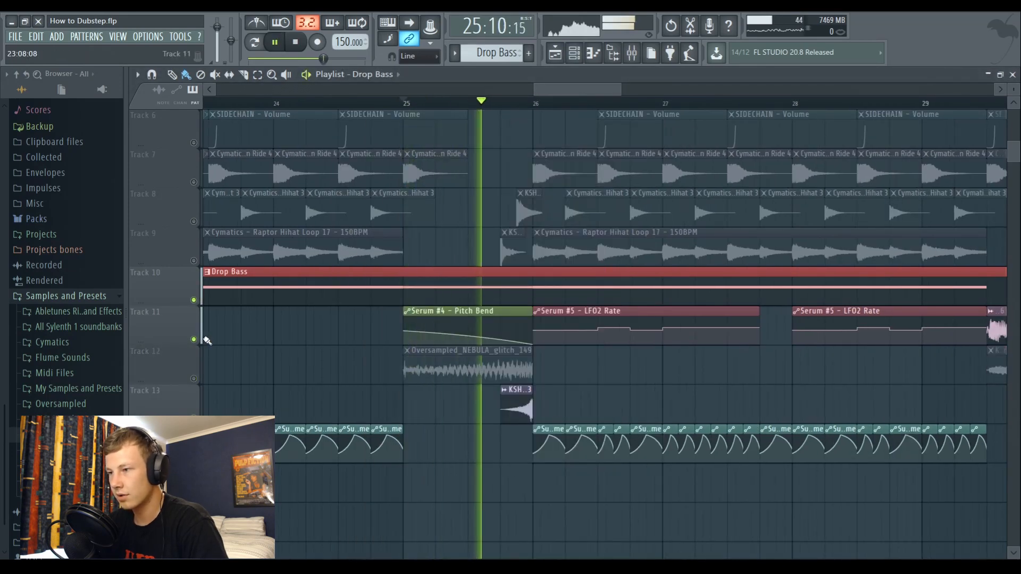
{"action": "key", "text": "space"}
{"action": "left_click", "coordinate": [573, 52]}
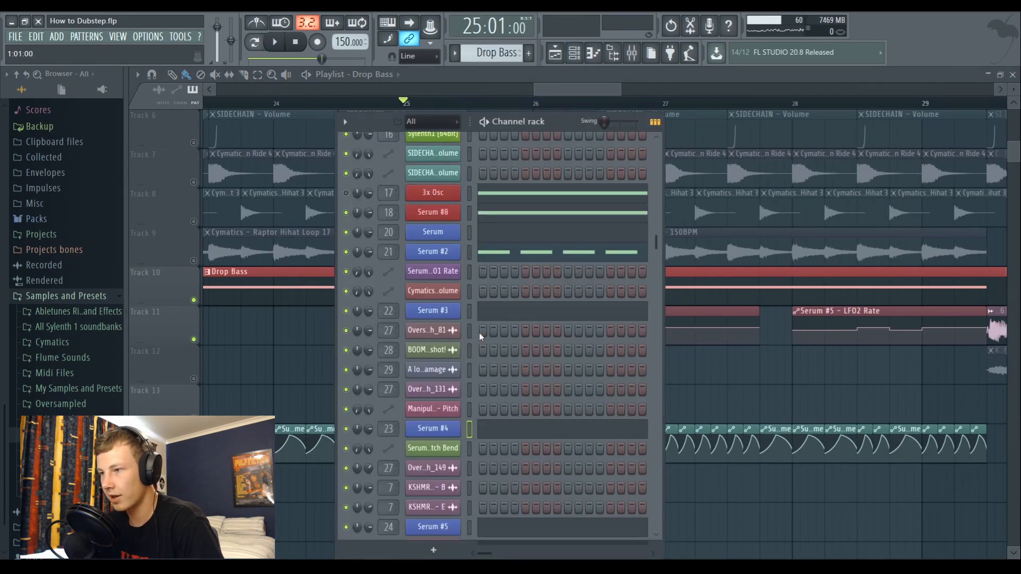
Return to the playlist, unmute tracks 12 and 13, and audition the layered glitch fill from bar 25
{"action": "left_click", "coordinate": [433, 428]}
{"action": "left_click", "coordinate": [721, 106]}
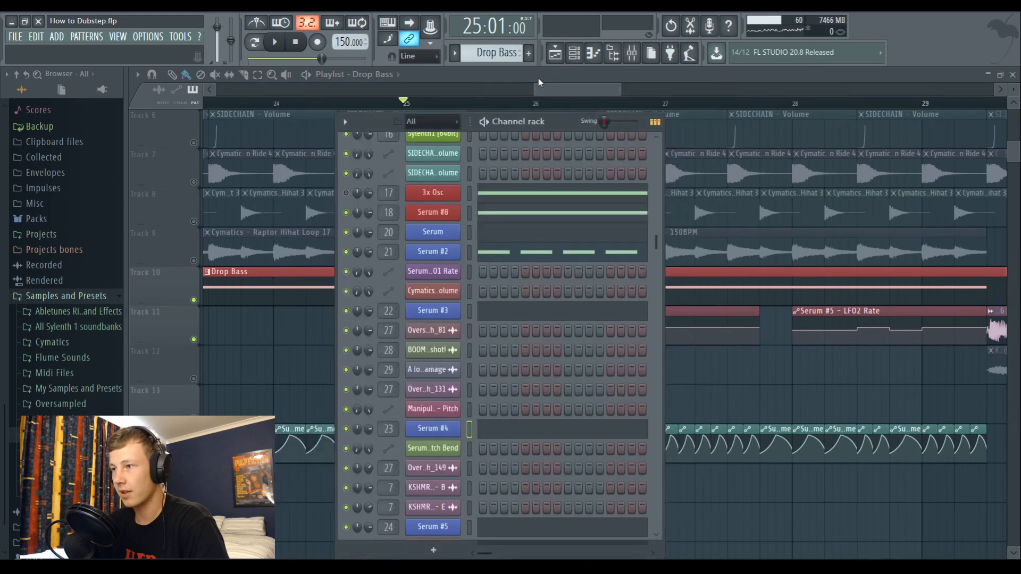
{"action": "key", "text": "F6"}
{"action": "scroll", "coordinate": [449, 164], "scroll_direction": "up", "scroll_amount": 1}
{"action": "left_click", "coordinate": [194, 418]}
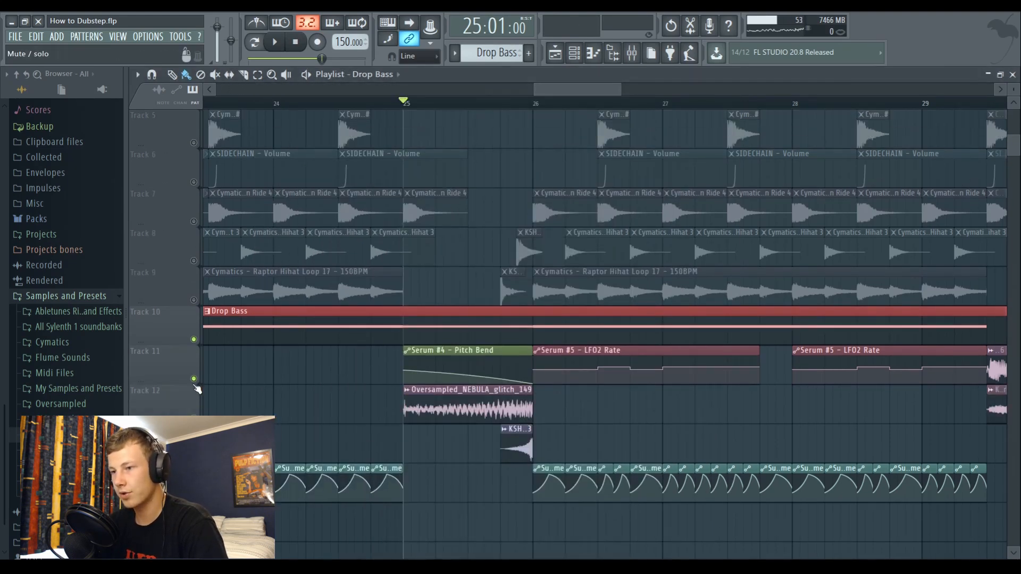
{"action": "left_click", "coordinate": [194, 378]}
{"action": "left_click", "coordinate": [193, 339]}
{"action": "key", "text": "space"}
{"action": "key", "text": "space"}
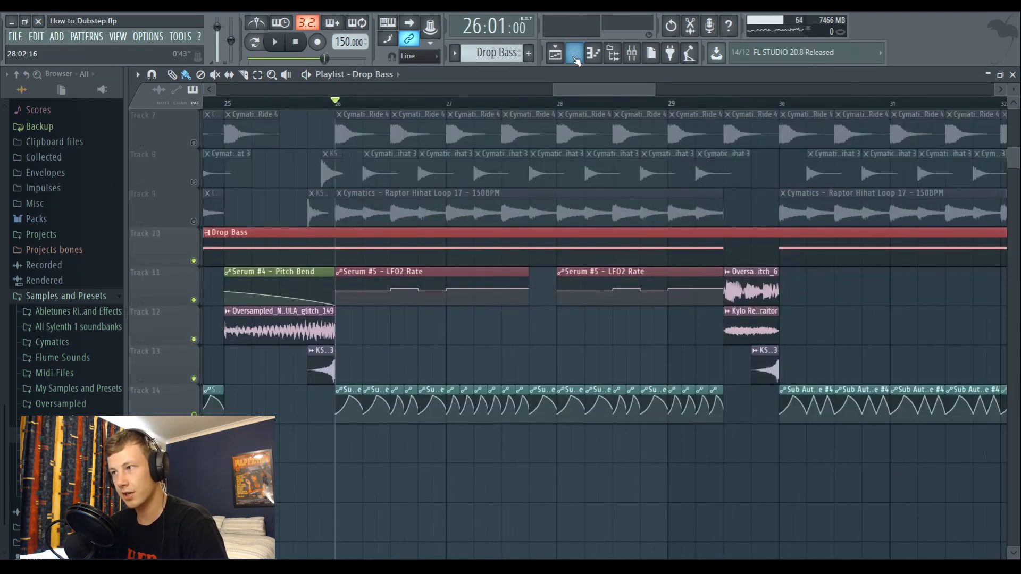
Open Serum #5 from the channel rack and audition its bass from bar 26
{"action": "left_click", "coordinate": [573, 52]}
{"action": "left_click", "coordinate": [432, 483]}
{"action": "key", "text": "space"}
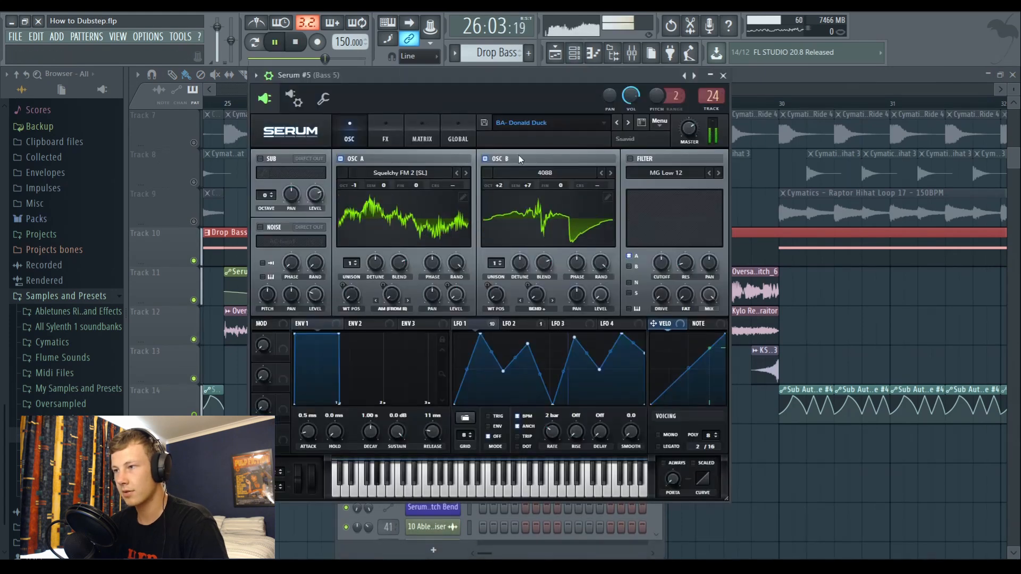
{"action": "left_click_drag", "start_coordinate": [503, 80], "coordinate": [531, 81]}
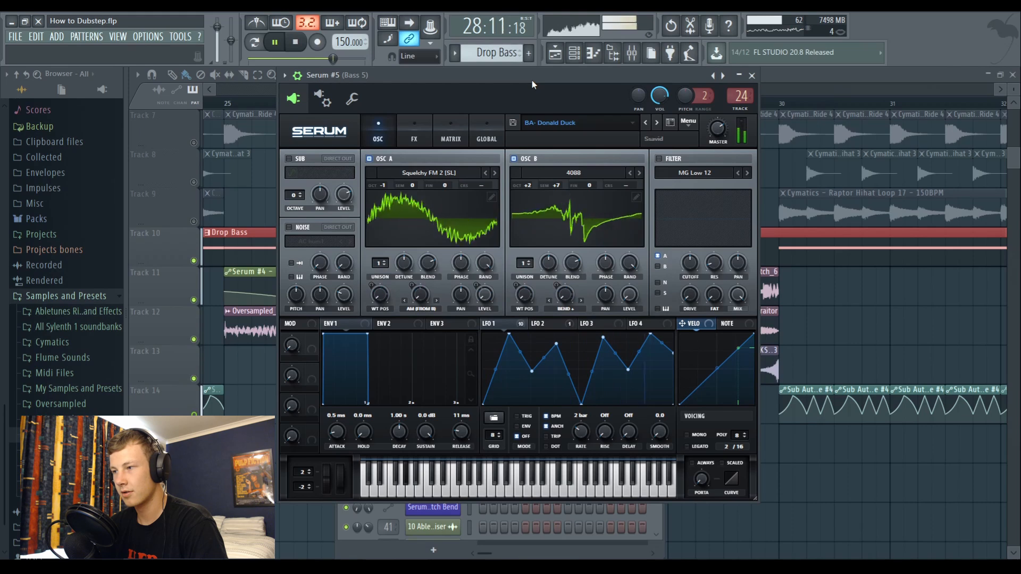
{"action": "key", "text": "space"}
{"action": "left_click_drag", "start_coordinate": [531, 81], "coordinate": [538, 91]}
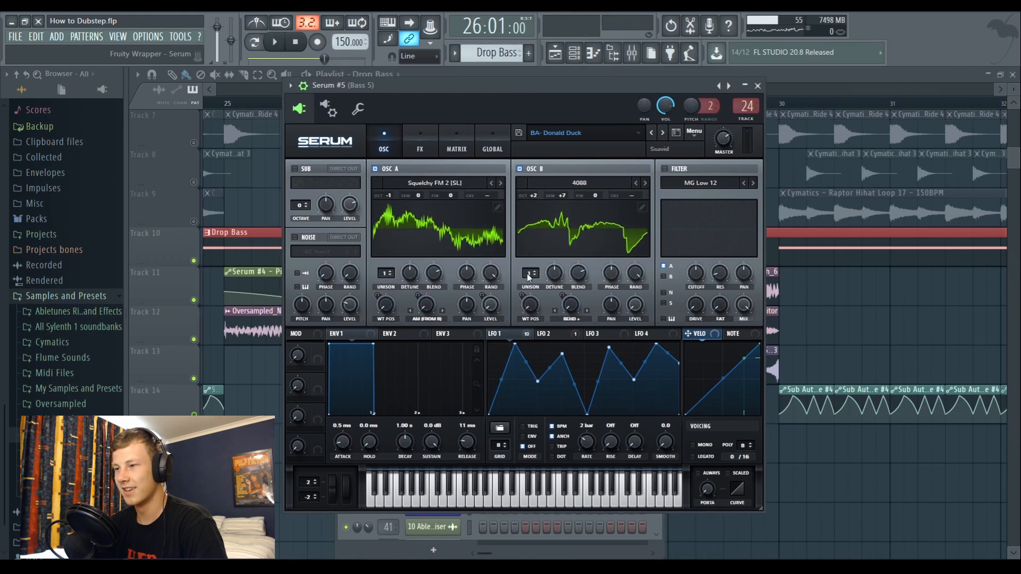
Inspect Serum #5's LFO 1 modulation targets, effects rack and oscillators, and audition the bass again
{"action": "left_click", "coordinate": [514, 334]}
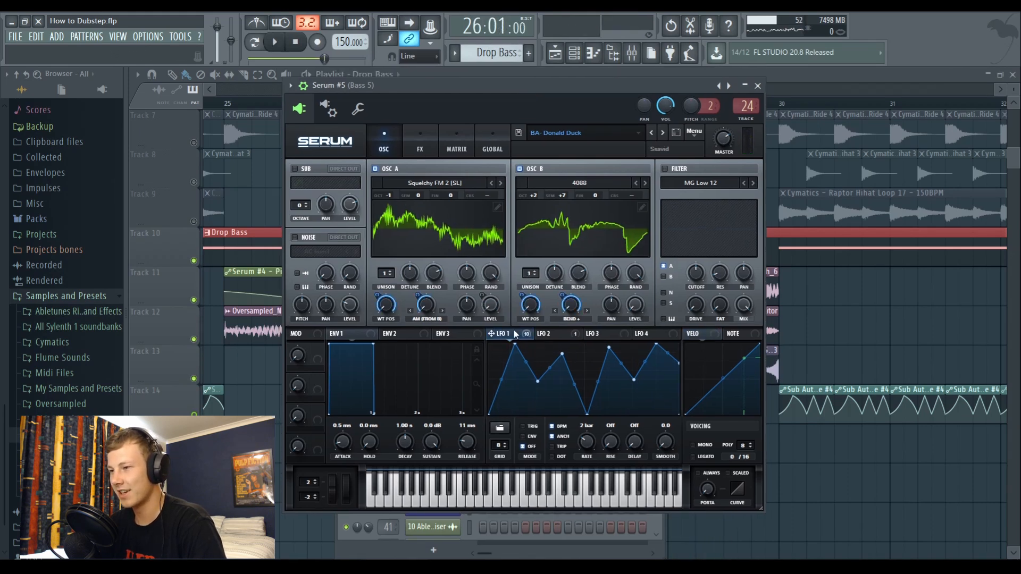
{"action": "left_click", "coordinate": [420, 148]}
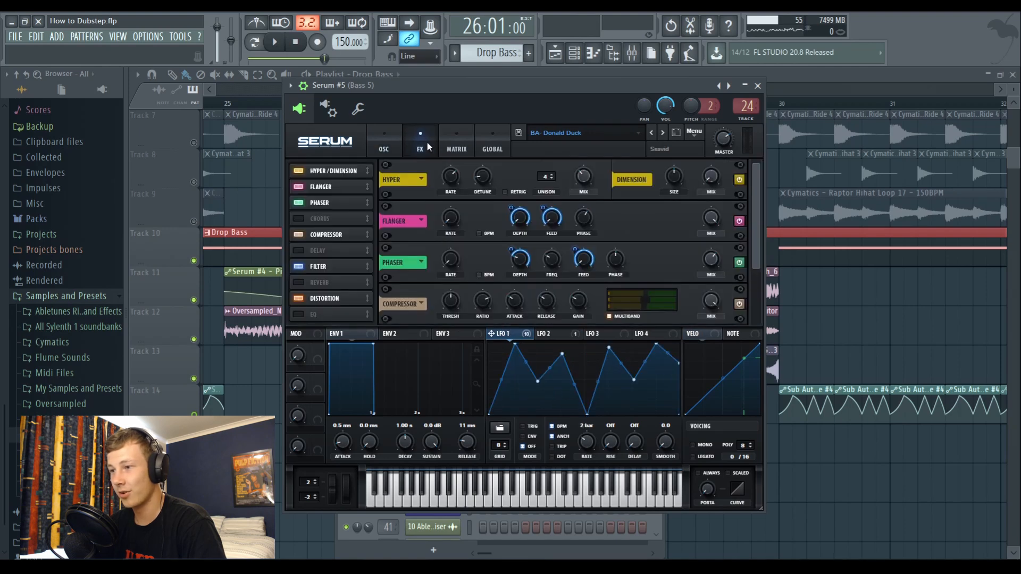
{"action": "left_click", "coordinate": [385, 143]}
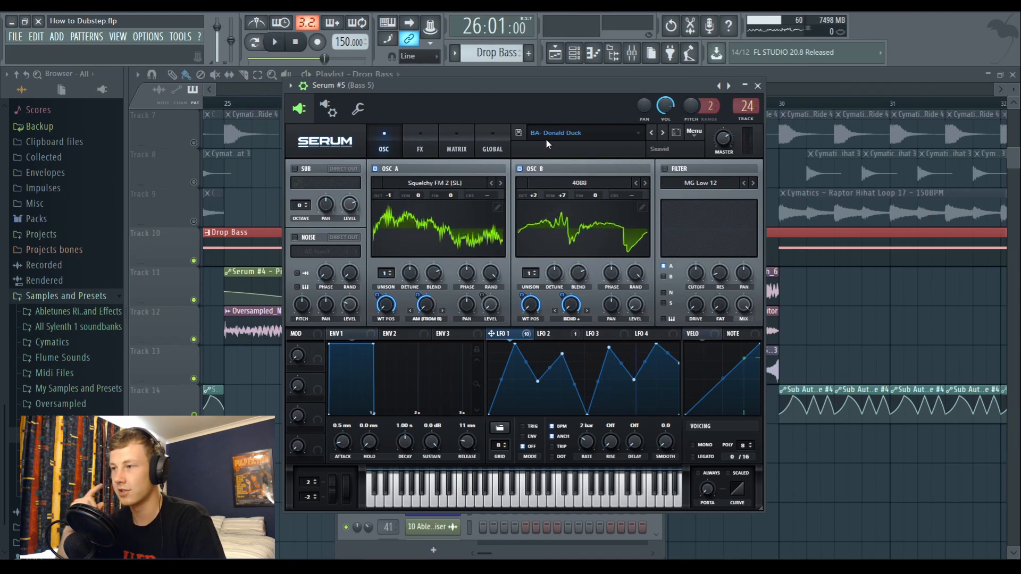
{"action": "key", "text": "space"}
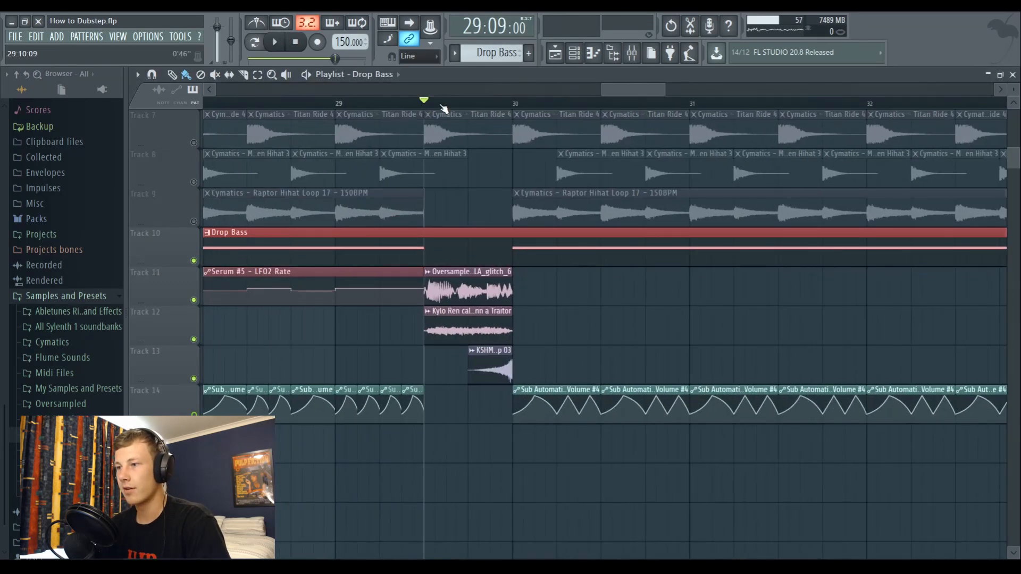
Audition the layered fill from 29:09, including the Oversampled_NEBULA_glitch_6 clip with track 11 soloed
{"action": "scroll", "coordinate": [442, 109], "scroll_direction": "up", "scroll_amount": 2}
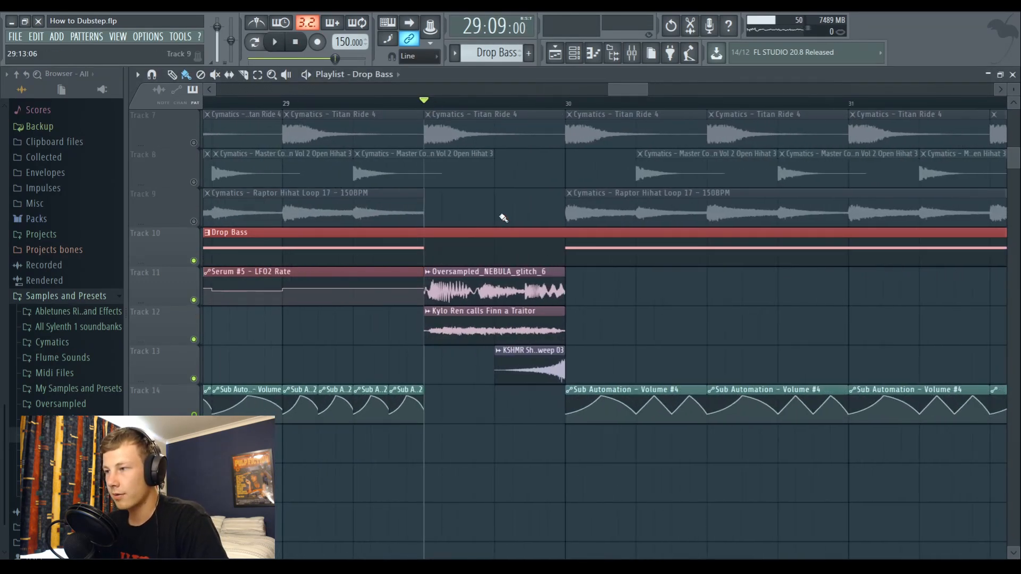
{"action": "key", "text": "space"}
{"action": "key", "text": "space"}
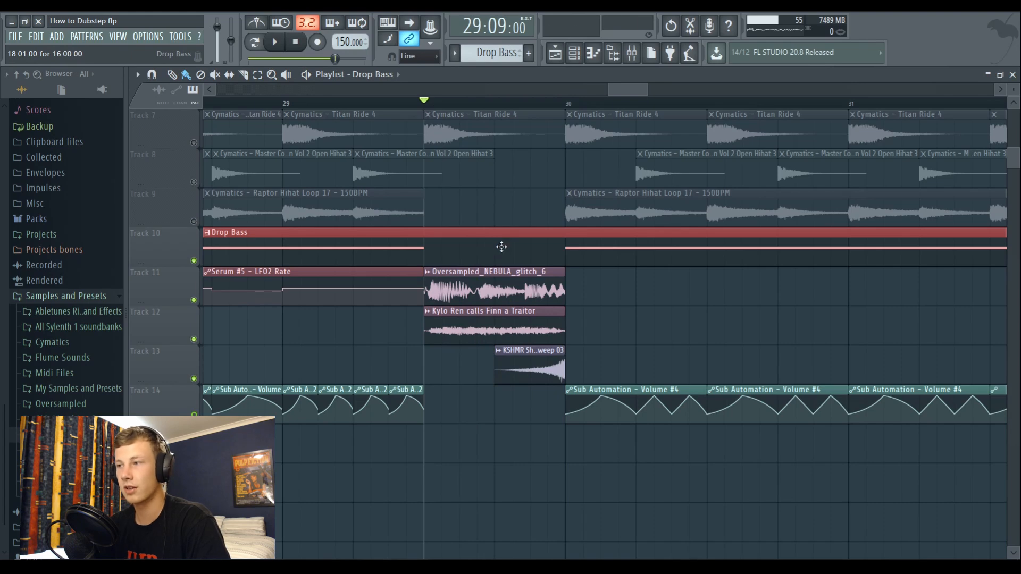
{"action": "key", "text": "space"}
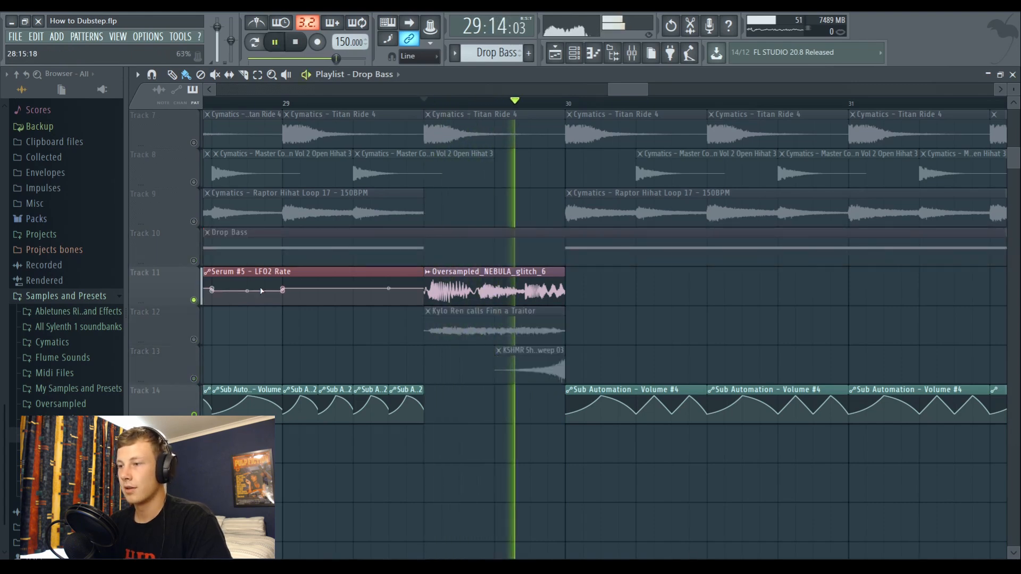
{"action": "key", "text": "space"}
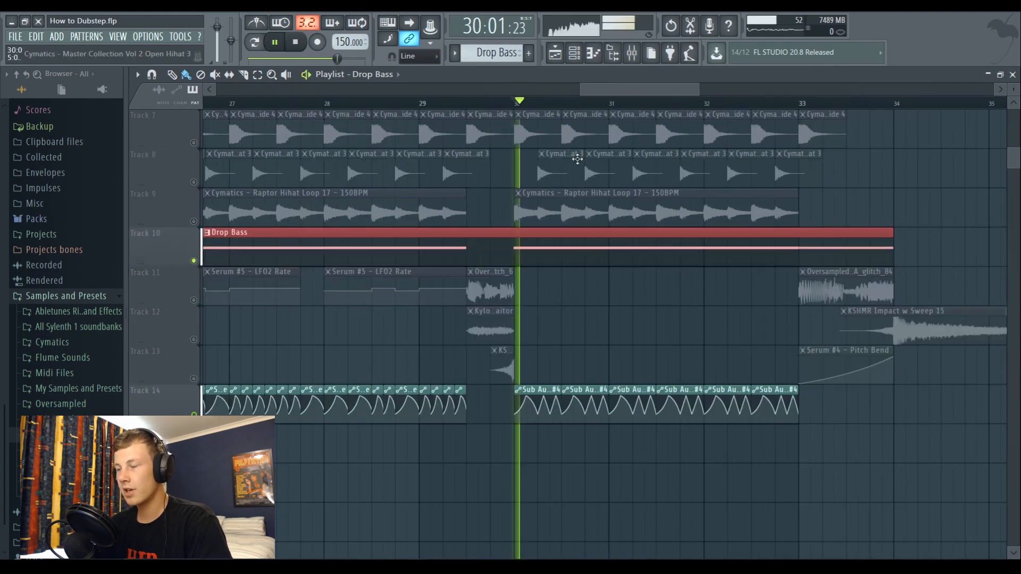
Open Serum #6 from the channel rack and audition its bass from bar 30 with track 10 soloed
{"action": "key", "text": "F6"}
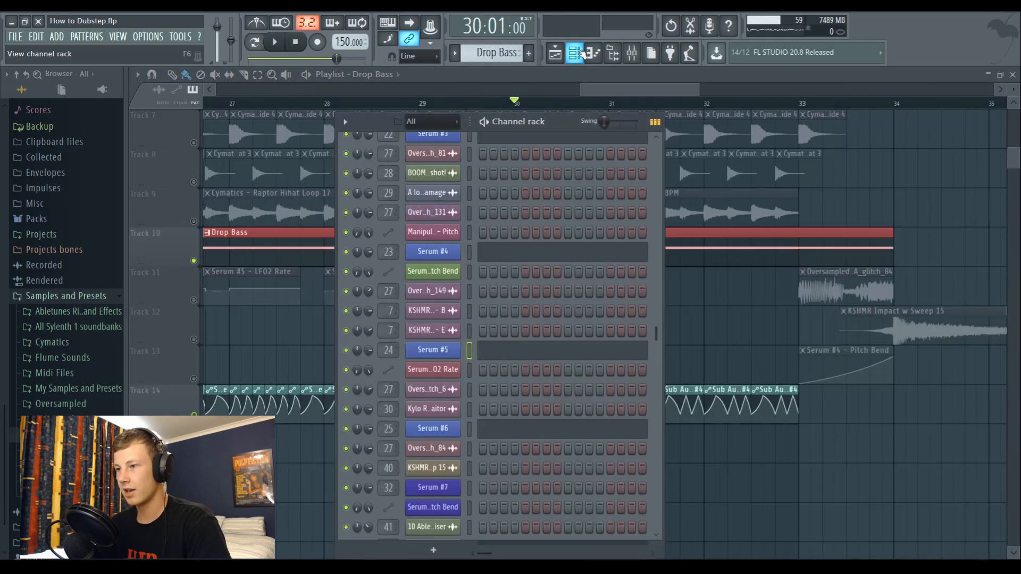
{"action": "scroll", "coordinate": [581, 282], "scroll_direction": "down", "scroll_amount": 5}
{"action": "key", "text": "space"}
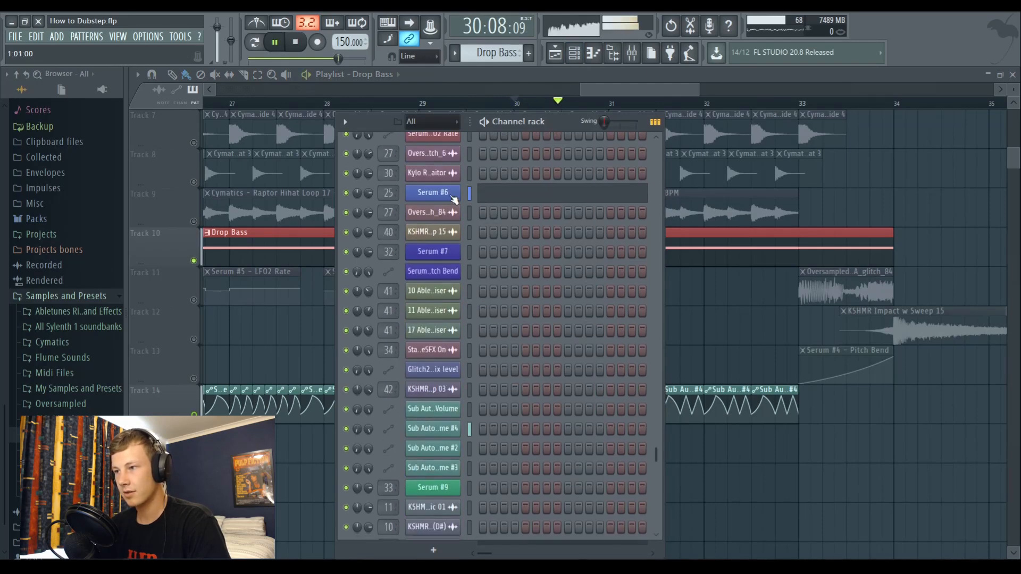
{"action": "left_click", "coordinate": [449, 196]}
{"action": "left_click_drag", "start_coordinate": [457, 118], "coordinate": [462, 88]}
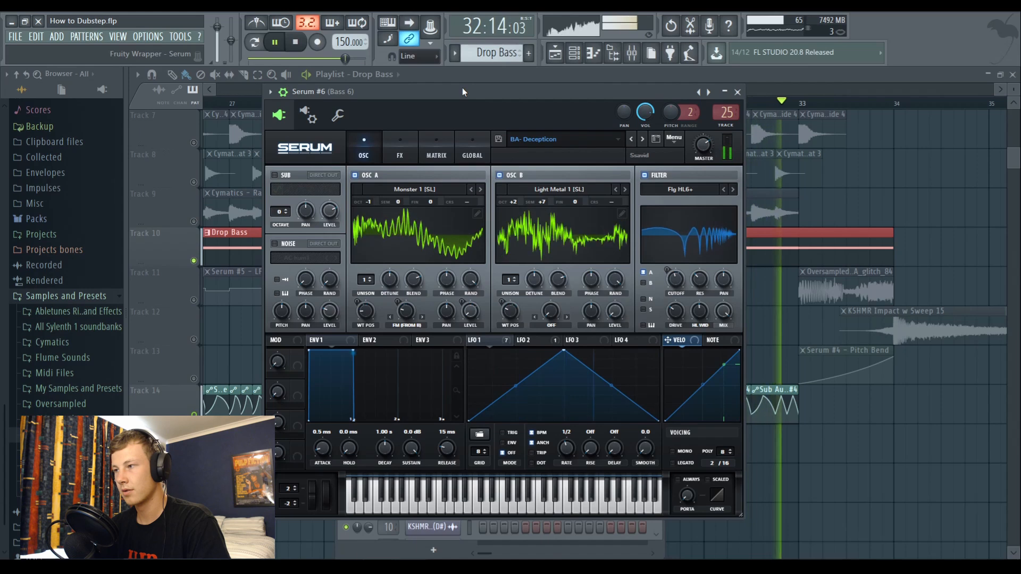
{"action": "key", "text": "space"}
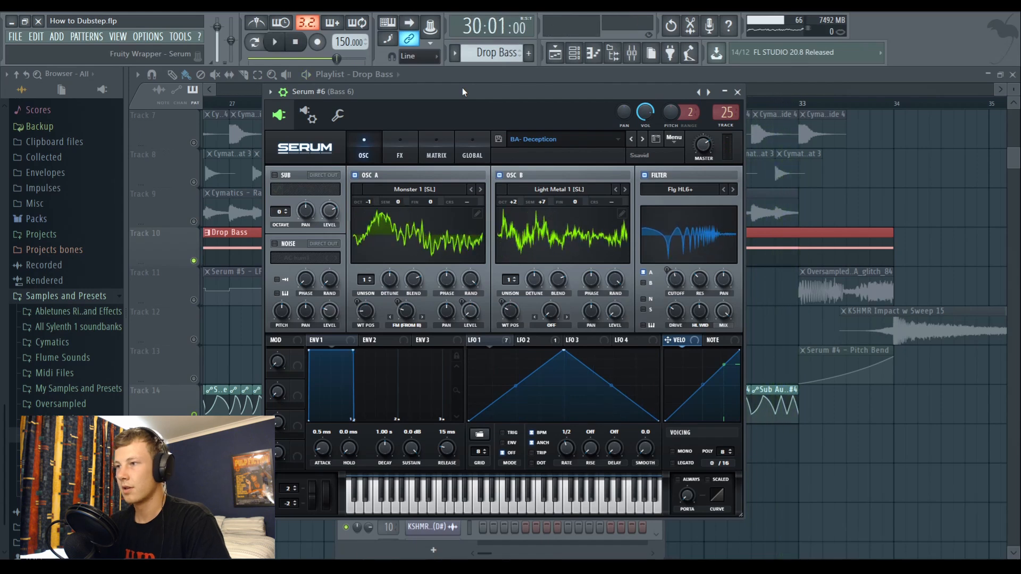
Inspect Serum #6's LFO 1 modulation targets and its effects rack
{"action": "mouse_move", "coordinate": [462, 92]}
{"action": "left_mouse_down"}
{"action": "mouse_move", "coordinate": [475, 102]}
{"action": "mouse_move", "coordinate": [471, 85]}
{"action": "left_mouse_up"}
{"action": "left_click", "coordinate": [523, 332]}
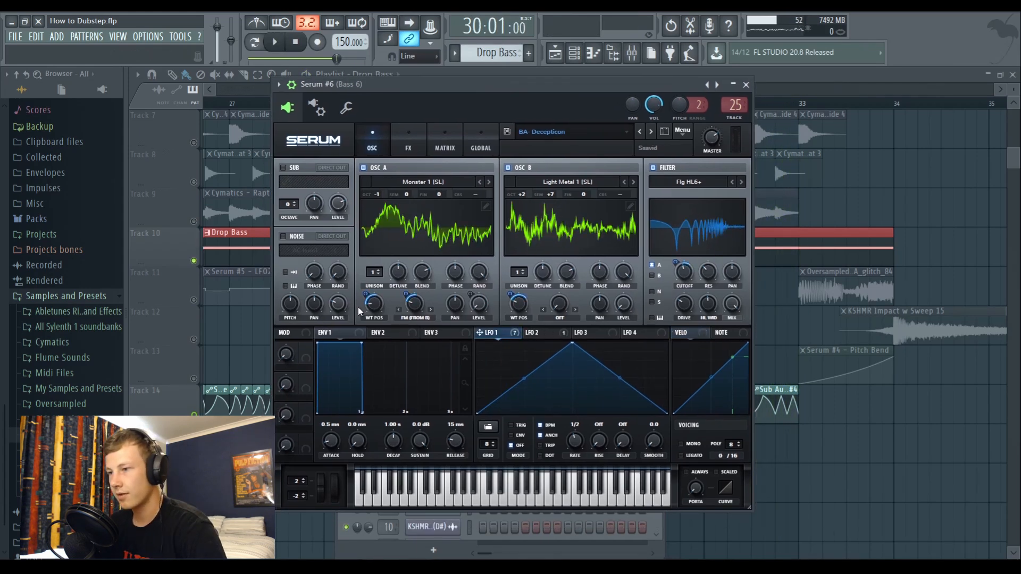
{"action": "left_click", "coordinate": [408, 138]}
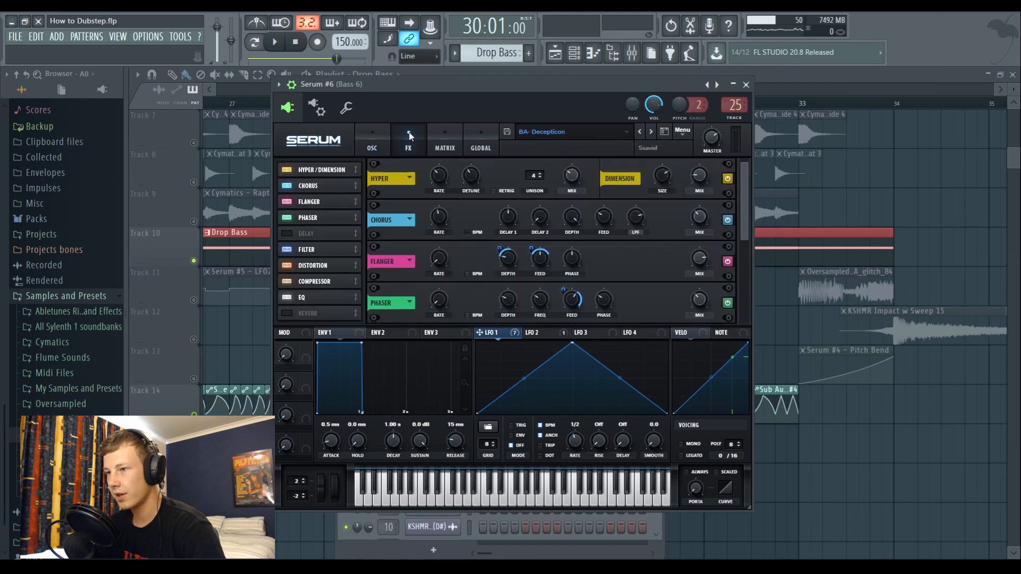
{"action": "left_click", "coordinate": [327, 186]}
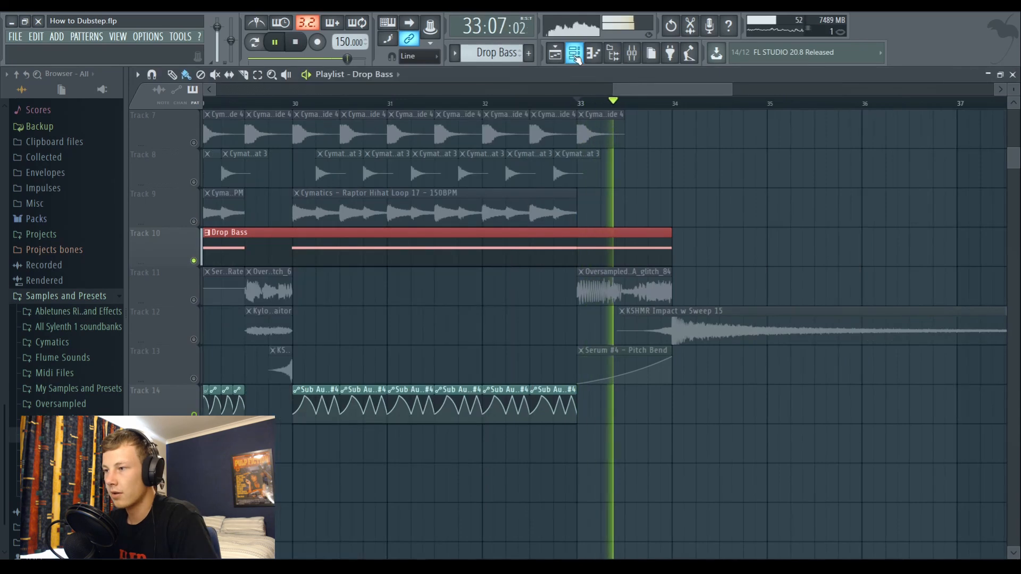
Inspect Serum #4's oscillators and LFO 1, and audition the bass with its pitch bend from bar 33
{"action": "left_click", "coordinate": [574, 53]}
{"action": "key", "text": "space"}
{"action": "scroll", "coordinate": [537, 209], "scroll_direction": "up", "scroll_amount": 5}
{"action": "left_click", "coordinate": [441, 314]}
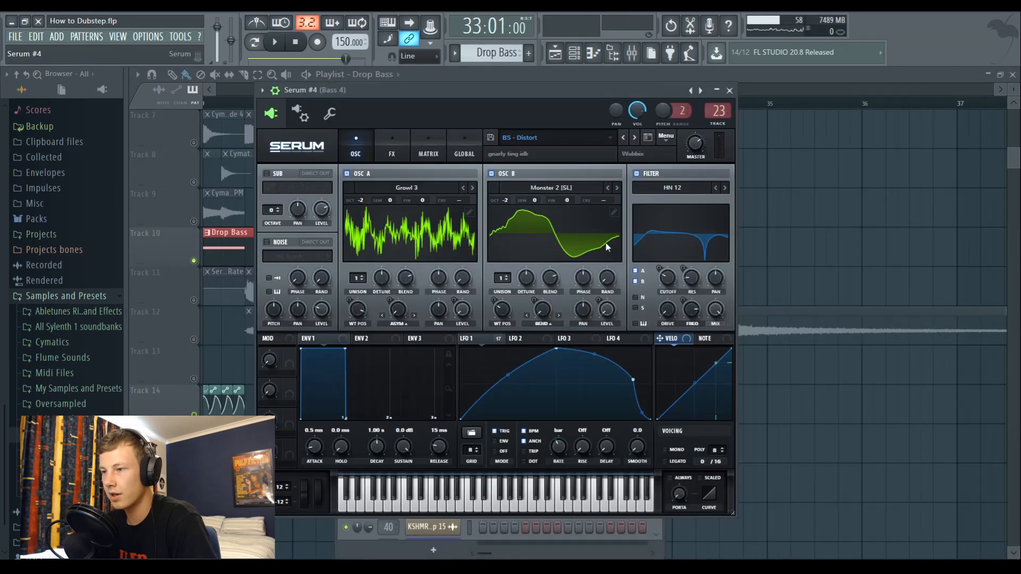
{"action": "left_click", "coordinate": [651, 86]}
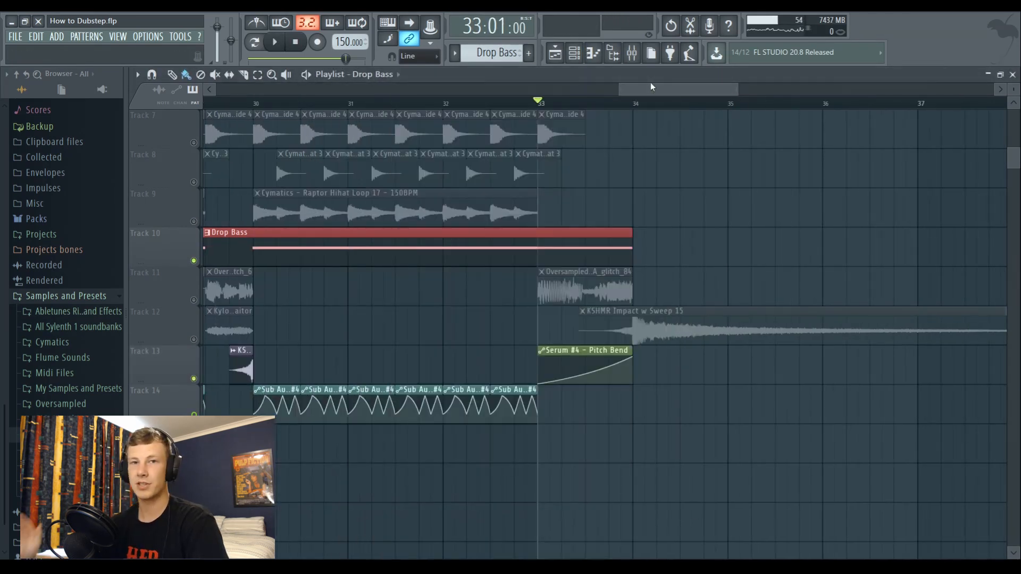
{"action": "key", "text": "space"}
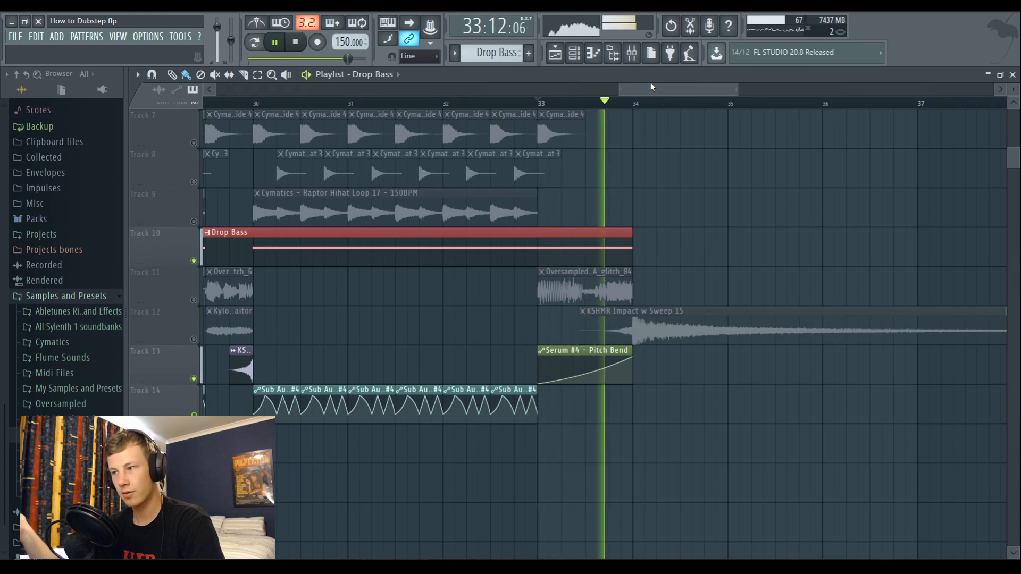
{"action": "key", "text": "space"}
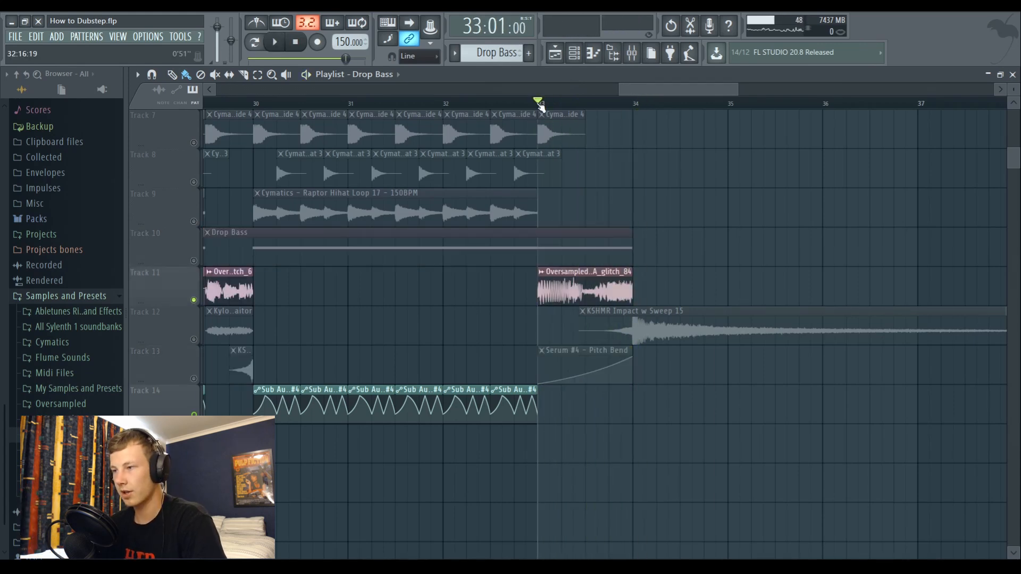
Audition the soloed glitch clip on track 11 from bar 33, and unmute all playlist tracks
{"action": "key", "text": "space"}
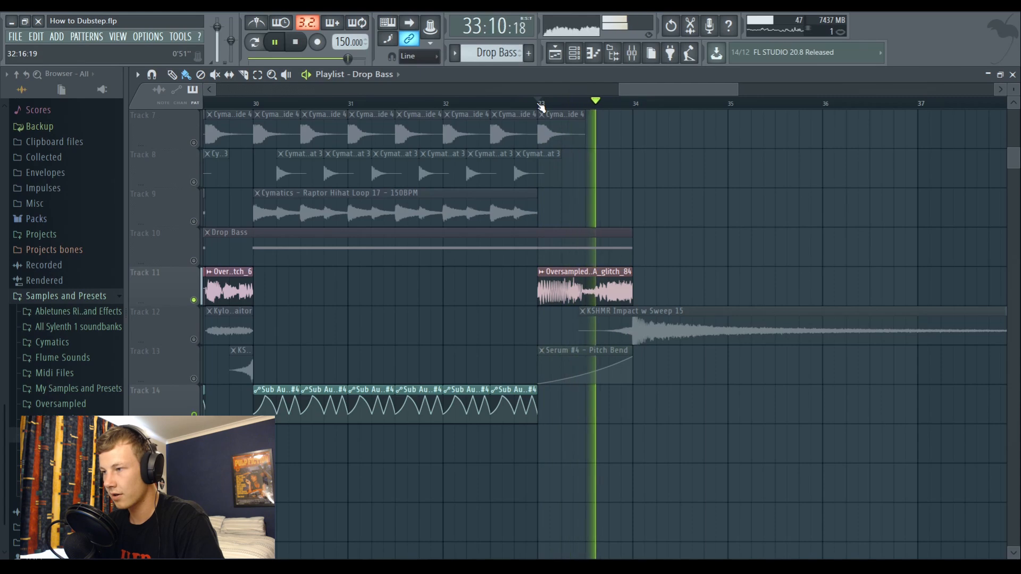
{"action": "key", "text": "space"}
{"action": "scroll", "coordinate": [540, 107], "scroll_direction": "down", "scroll_amount": 5}
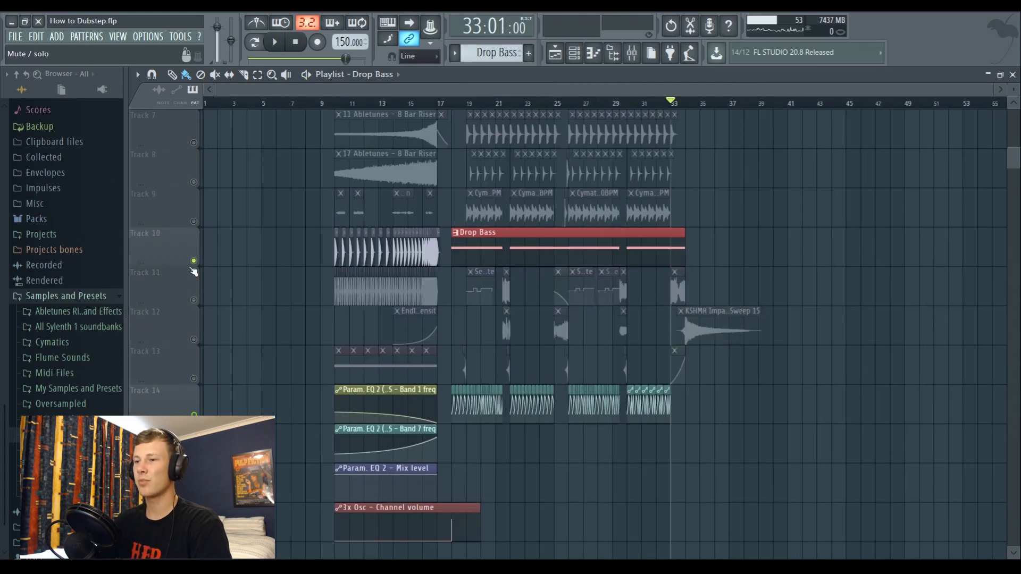
{"action": "scroll", "coordinate": [768, 317], "scroll_direction": "up", "scroll_amount": 6}
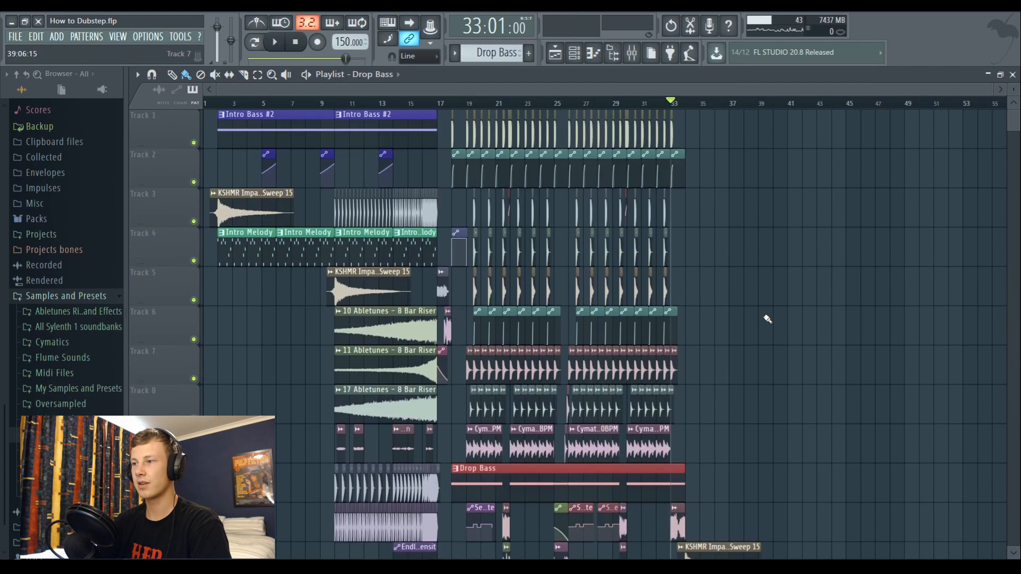